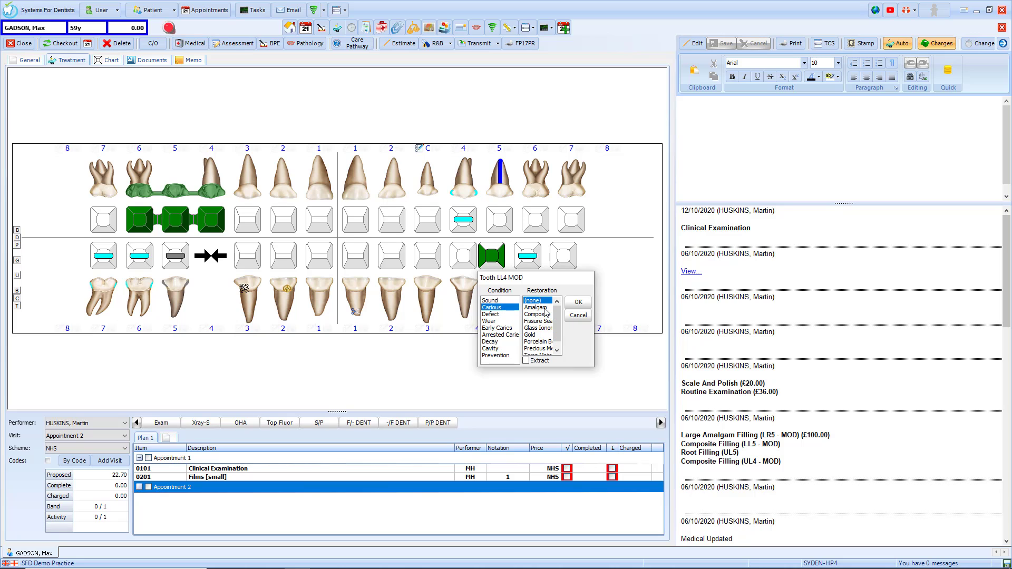
- Chart a 1421 - Composite Filling restoration for the carious MOD surfaces of tooth LL4
{"action": "left_click", "coordinate": [542, 316]}
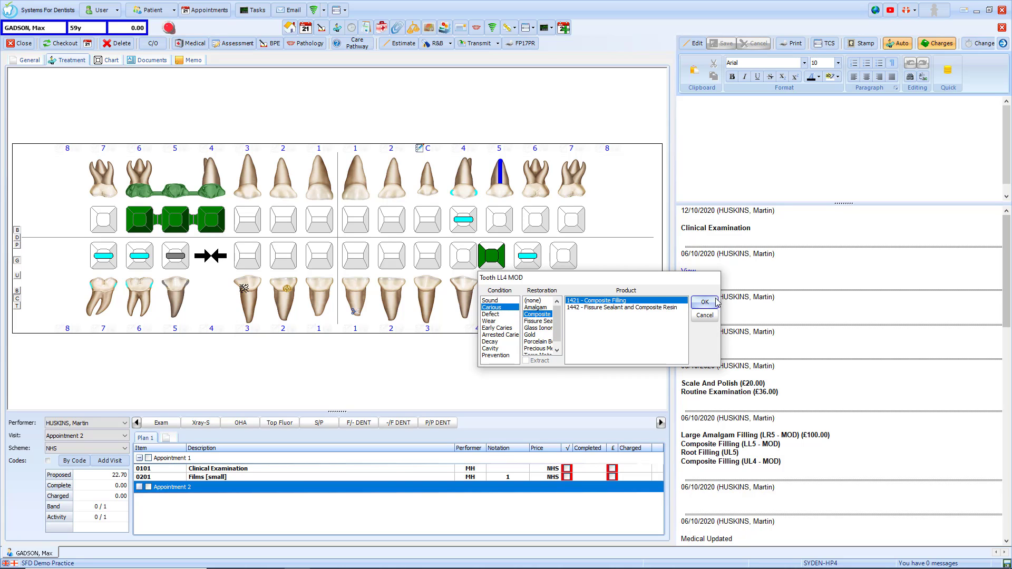
{"action": "left_click", "coordinate": [711, 303]}
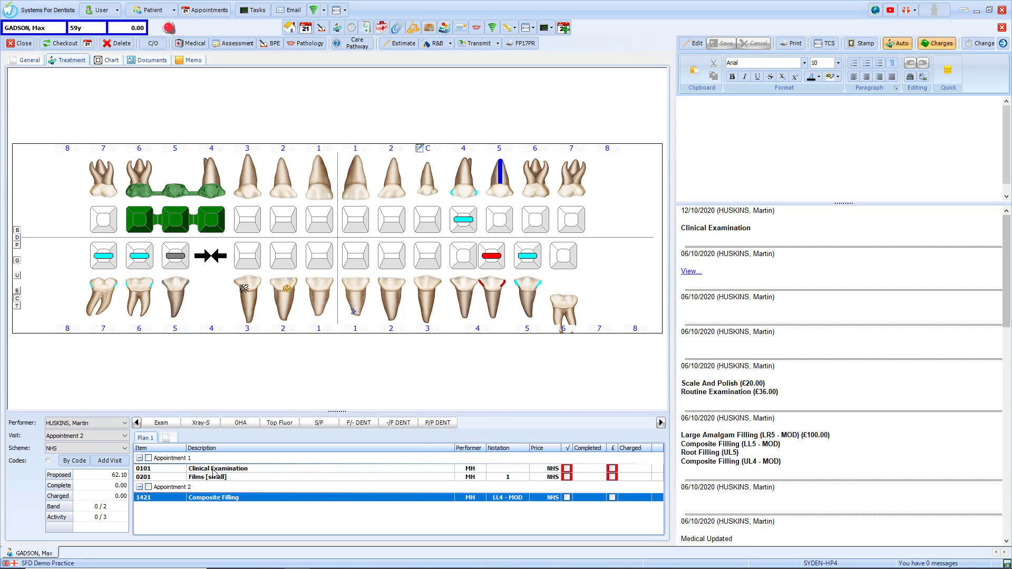
- Rename the treatment plan Plan 1 as NHS
{"action": "double_click", "coordinate": [151, 445]}
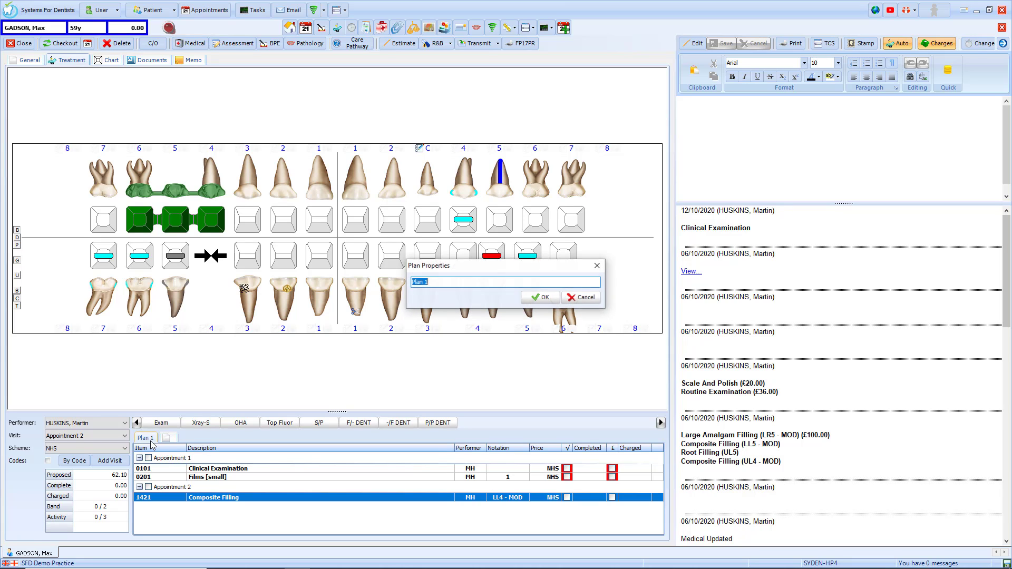
{"action": "type", "text": "NHS"}
{"action": "left_click", "coordinate": [546, 298]}
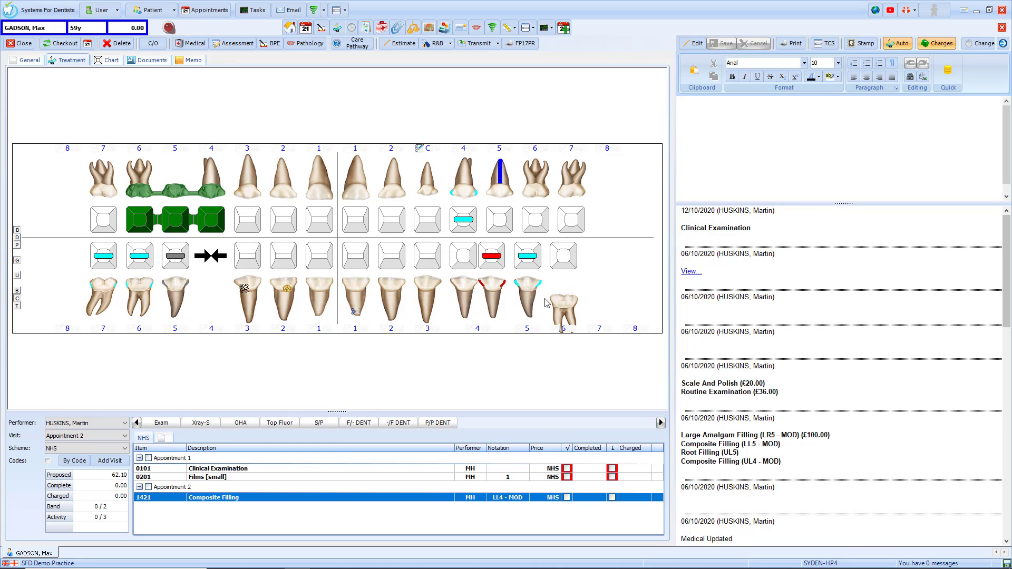
- Add a second treatment plan and name it NHS/PVT
{"action": "left_click", "coordinate": [167, 443]}
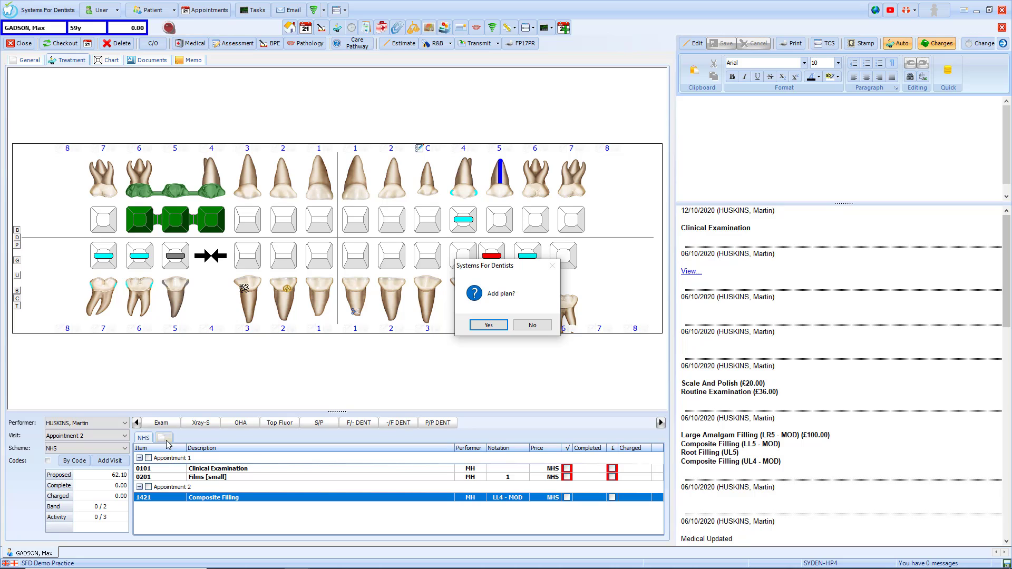
{"action": "left_click", "coordinate": [489, 326]}
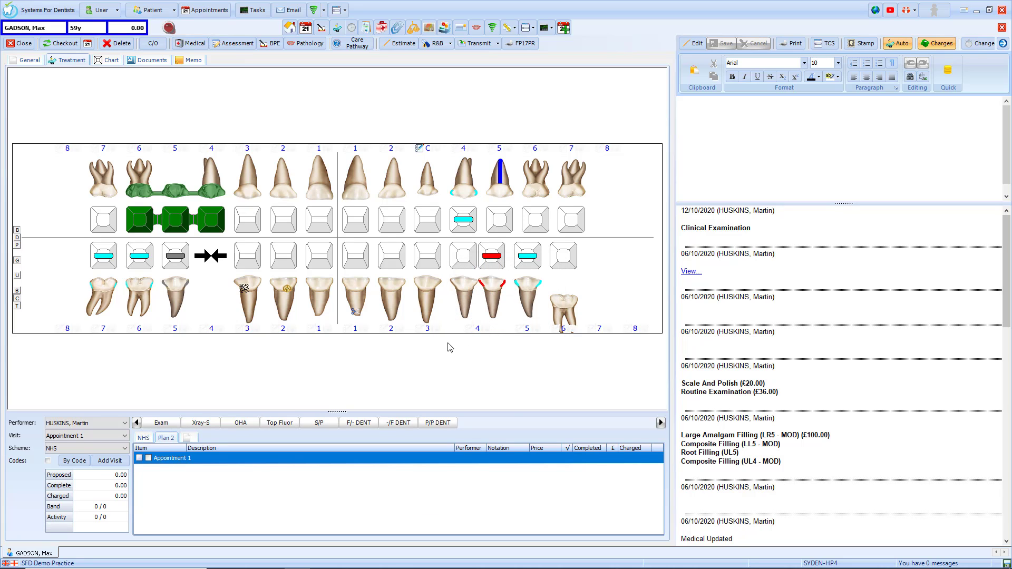
{"action": "double_click", "coordinate": [171, 442]}
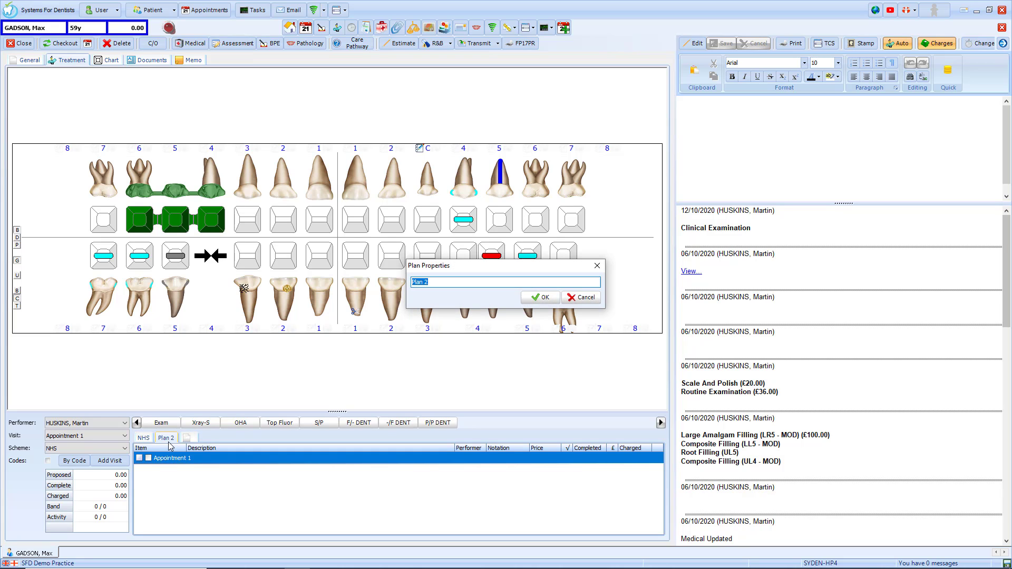
{"action": "type", "text": "NHS/PVT"}
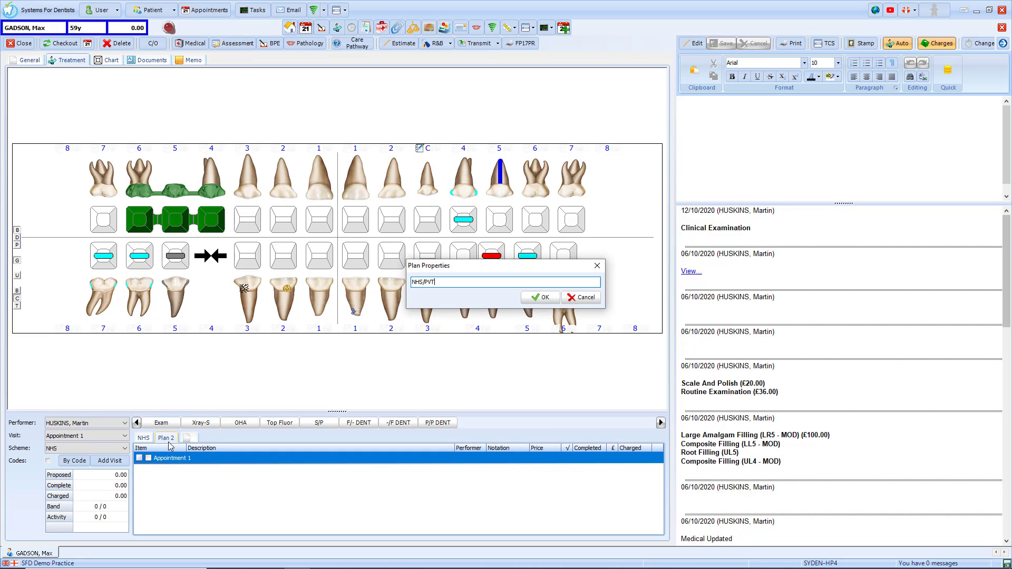
{"action": "left_click", "coordinate": [543, 298]}
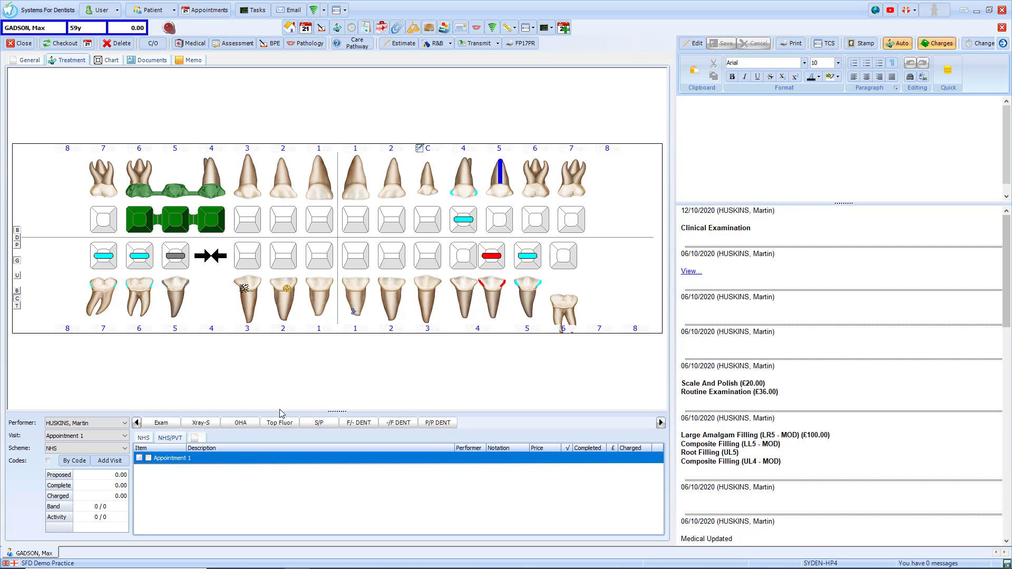
- Add a clinical examination and one small X-ray film to Appointment 1 of the NHS/PVT plan
{"action": "left_click", "coordinate": [174, 424]}
{"action": "left_click", "coordinate": [186, 425]}
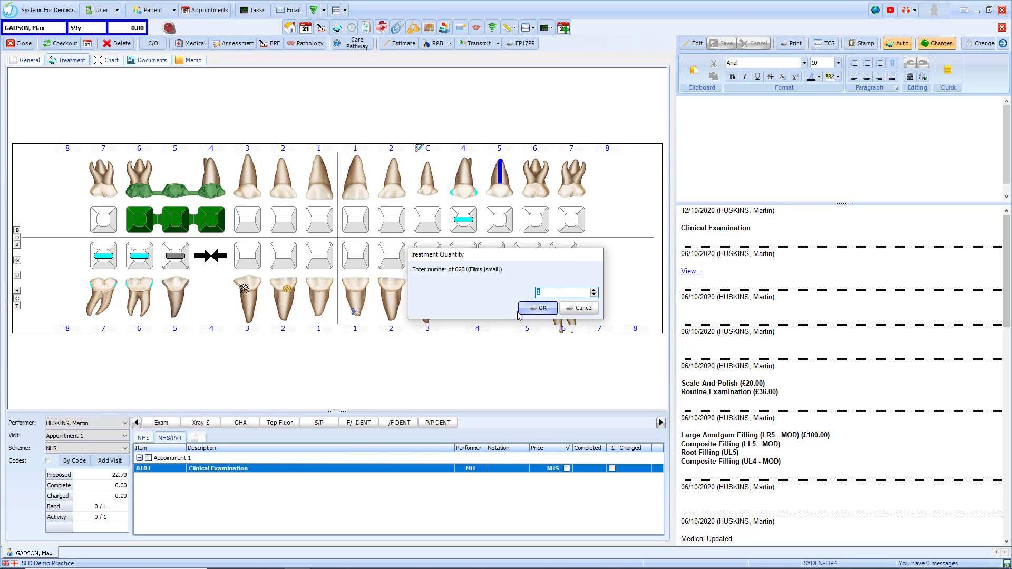
{"action": "left_click", "coordinate": [537, 307]}
- Add a second appointment to the NHS/PVT plan and set its scheme to Private
{"action": "left_click", "coordinate": [109, 460]}
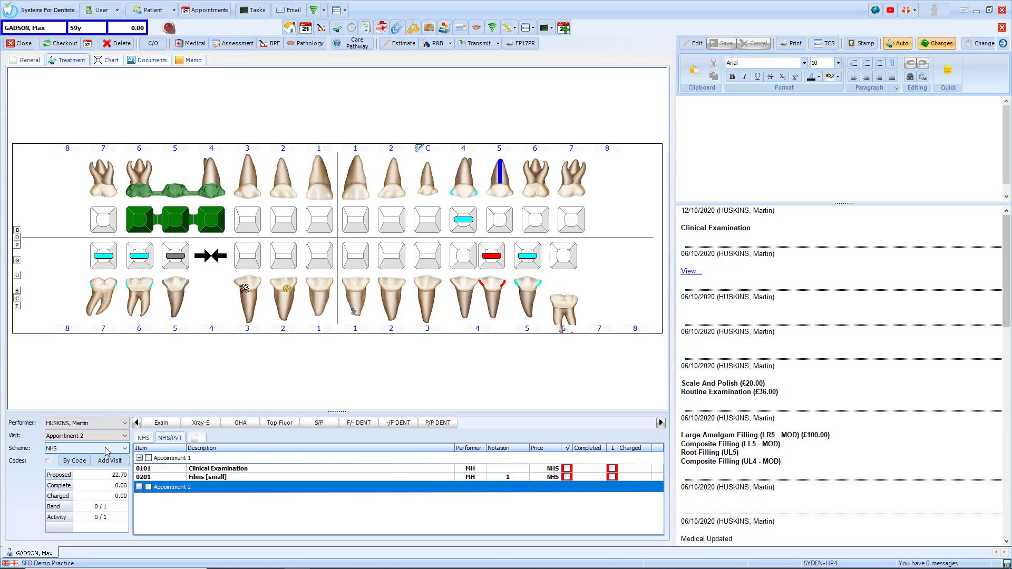
{"action": "left_click", "coordinate": [107, 450]}
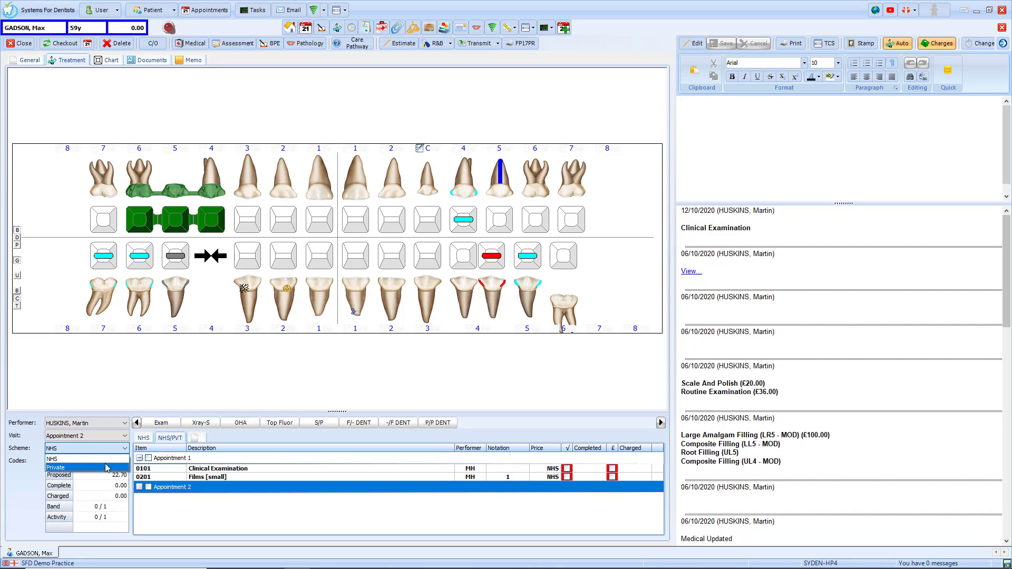
{"action": "left_click", "coordinate": [107, 467]}
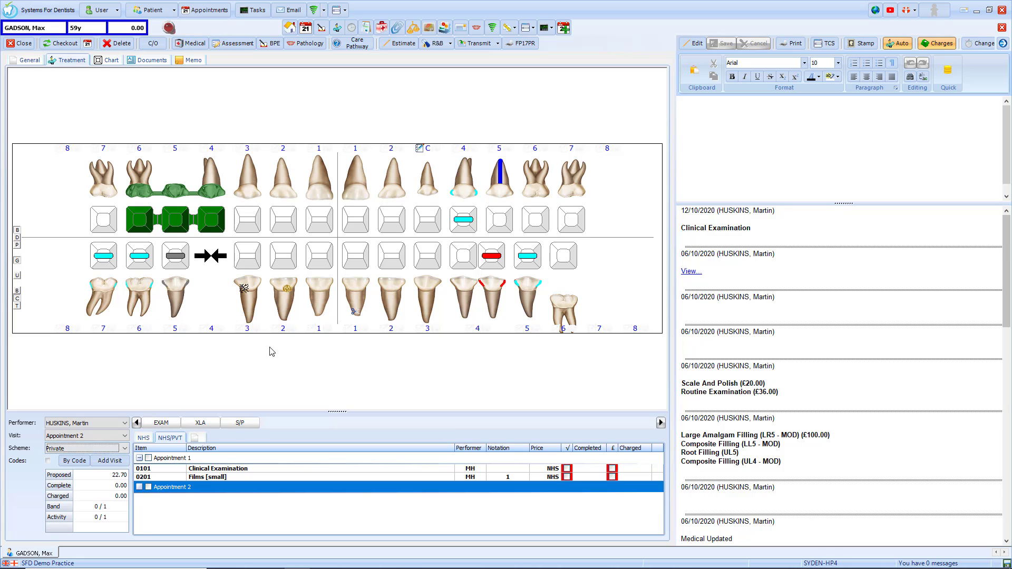
- Chart tooth LL4 MOD as carious and propose an FILL-A-L - Large Amalgam Filling for it
{"action": "left_click", "coordinate": [488, 261]}
{"action": "left_click", "coordinate": [501, 257]}
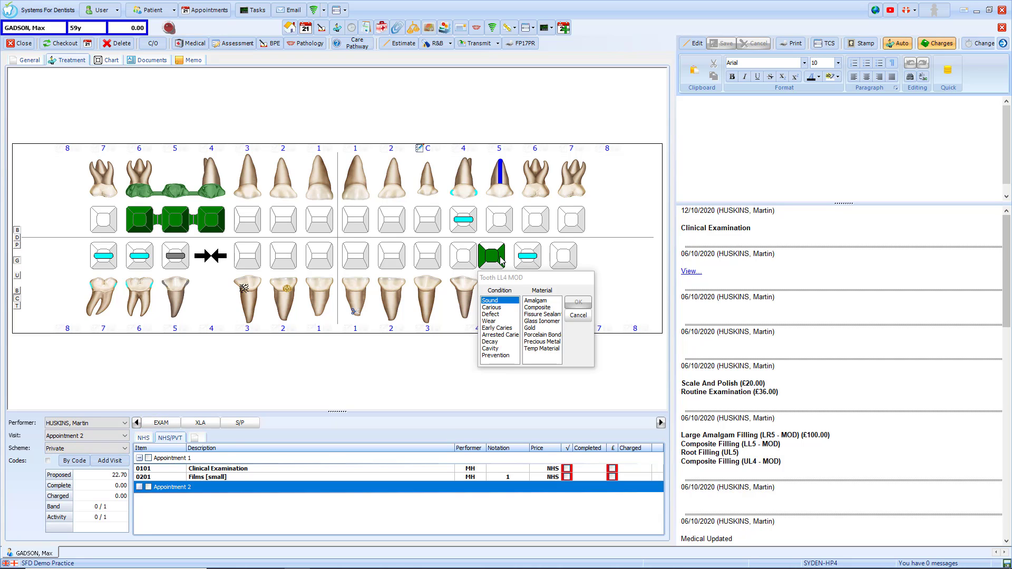
{"action": "left_click", "coordinate": [492, 307]}
{"action": "left_click", "coordinate": [543, 308]}
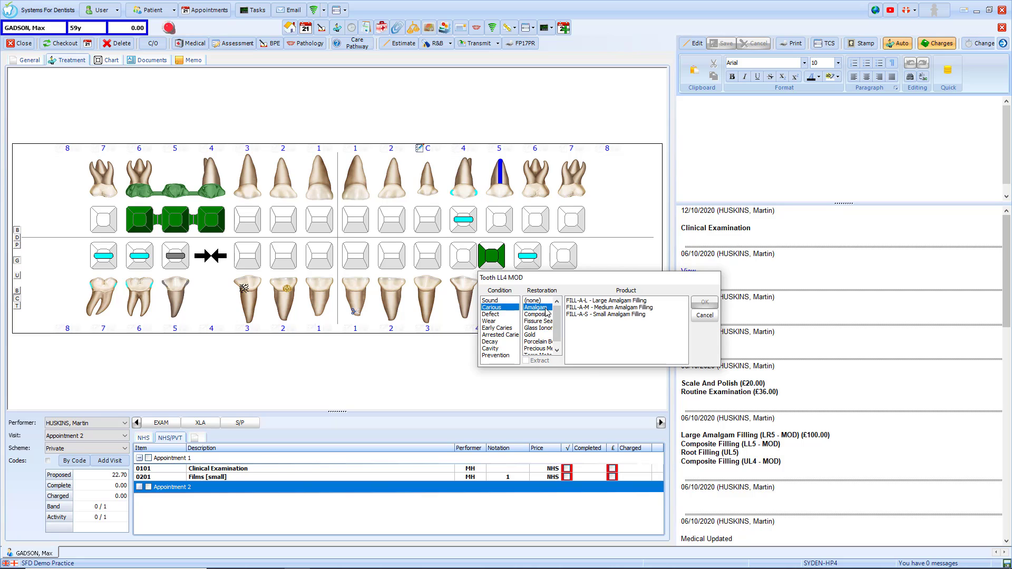
{"action": "left_click", "coordinate": [611, 301]}
{"action": "left_click", "coordinate": [705, 302]}
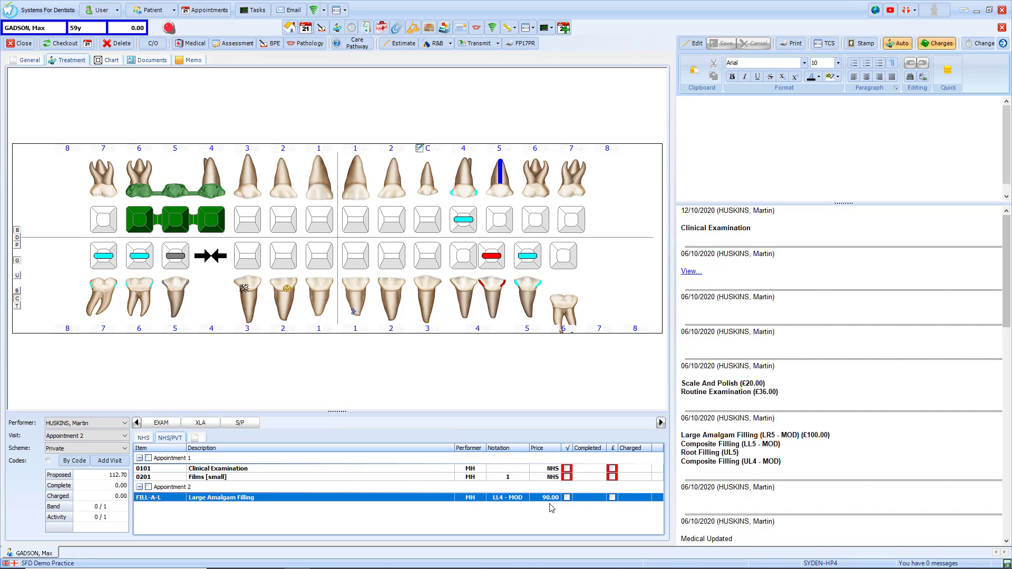
- Create an estimate from the NHS Estimate template and review the treatments and costs of both plans in it
{"action": "left_click", "coordinate": [138, 436]}
{"action": "left_click", "coordinate": [171, 438]}
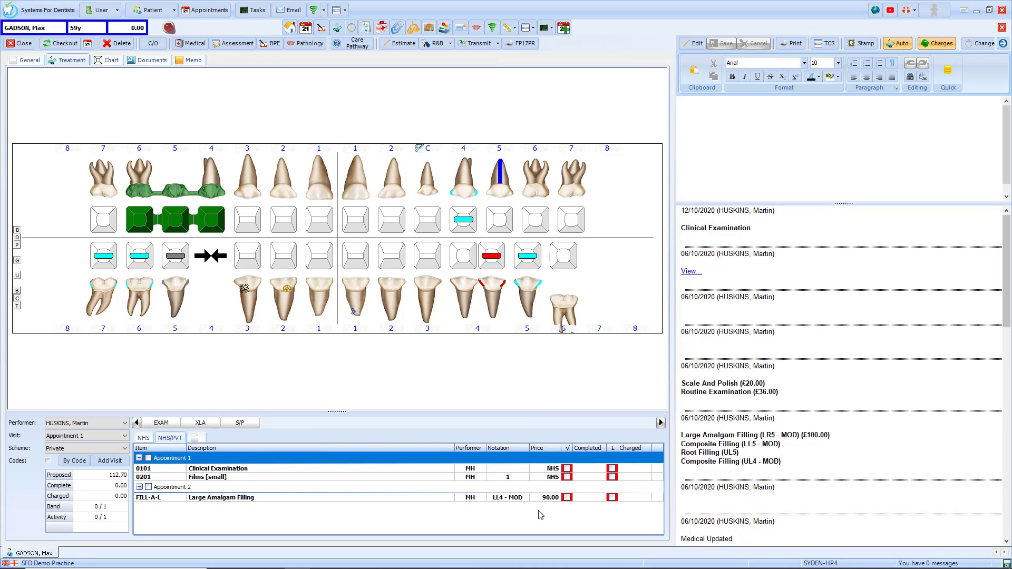
{"action": "left_click", "coordinate": [397, 46]}
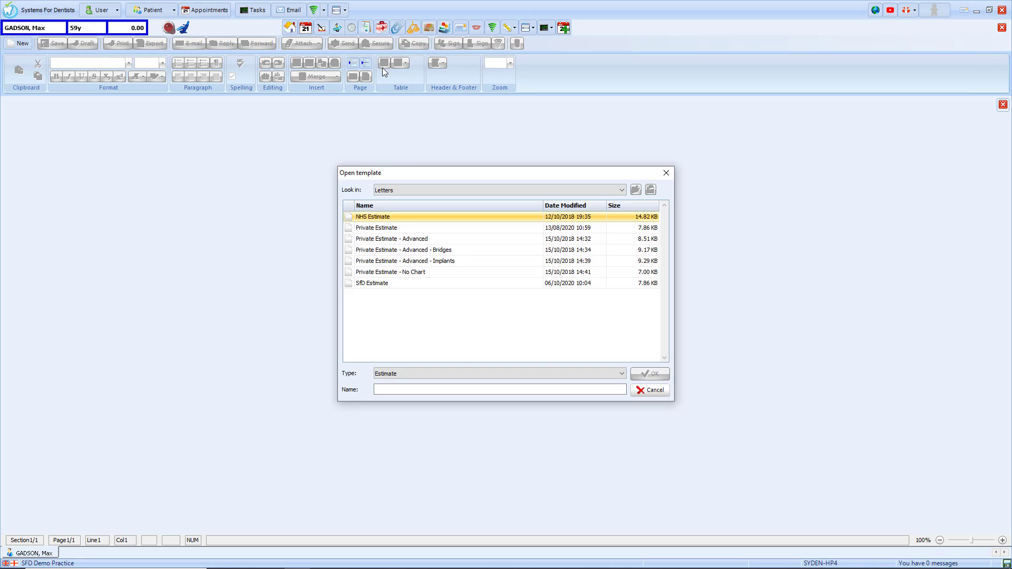
{"action": "left_click", "coordinate": [404, 216]}
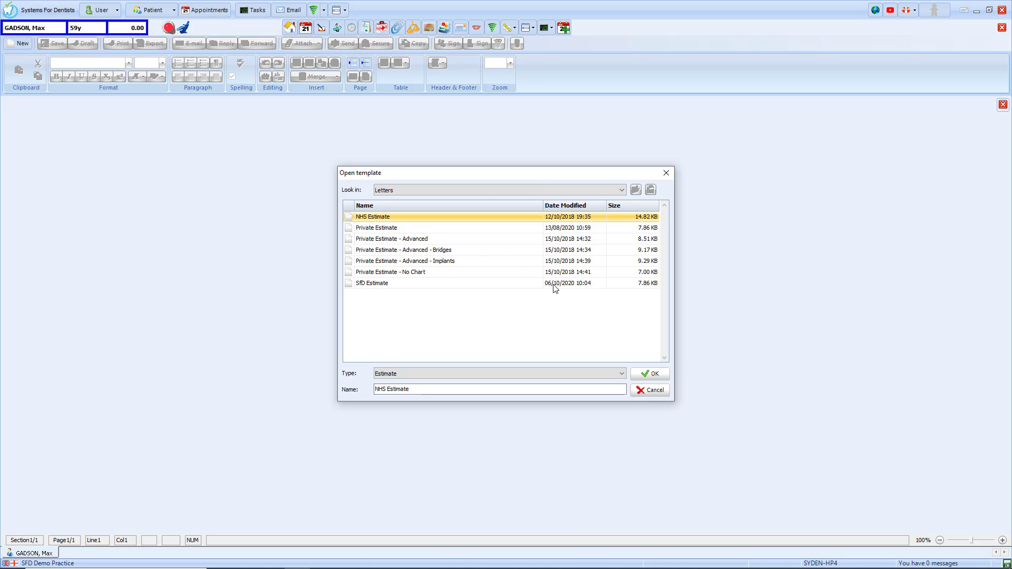
{"action": "left_click", "coordinate": [662, 375]}
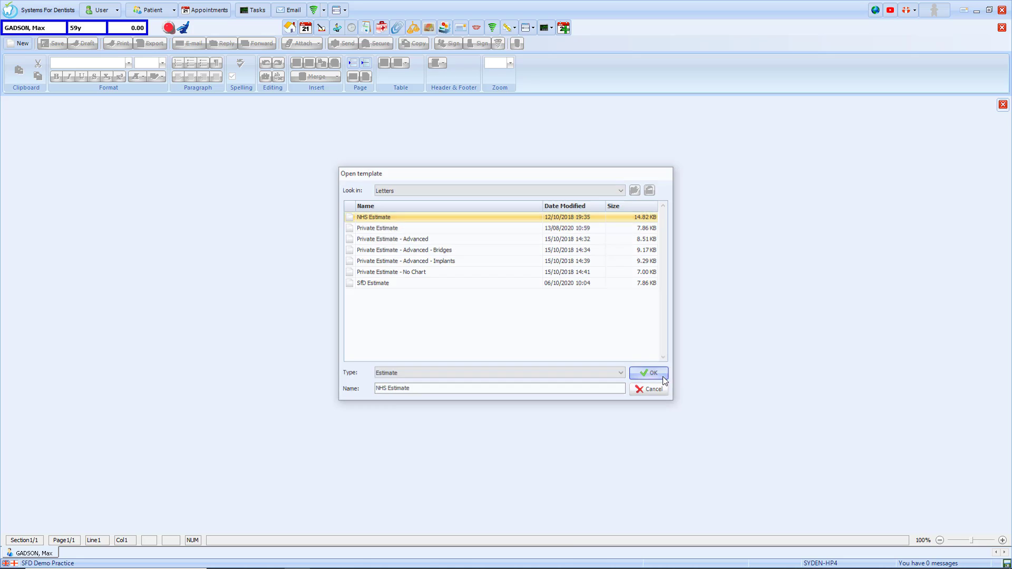
{"action": "scroll", "coordinate": [663, 376], "scroll_direction": "down", "scroll_amount": 10}
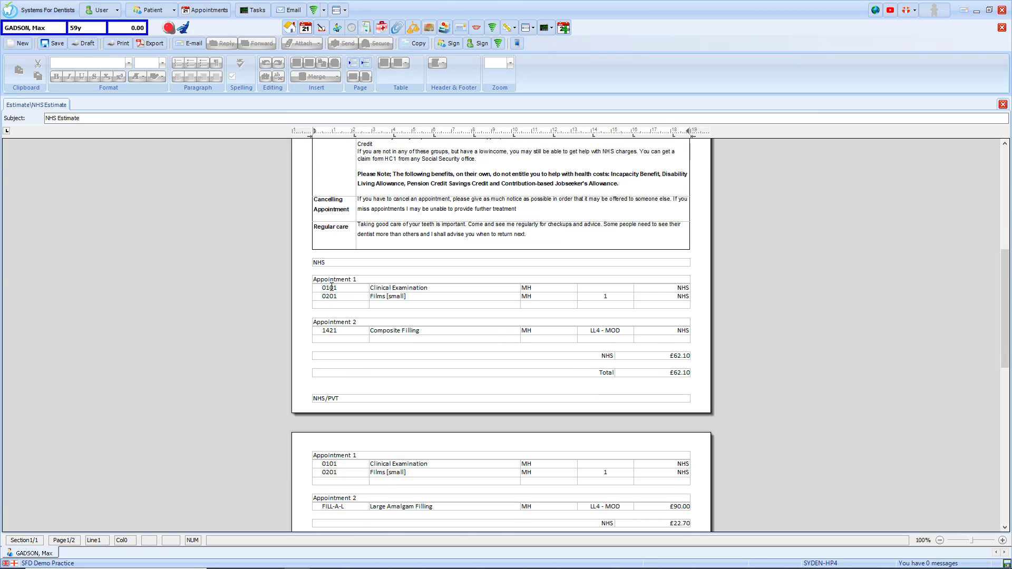
{"action": "scroll", "coordinate": [346, 357], "scroll_direction": "down", "scroll_amount": 4}
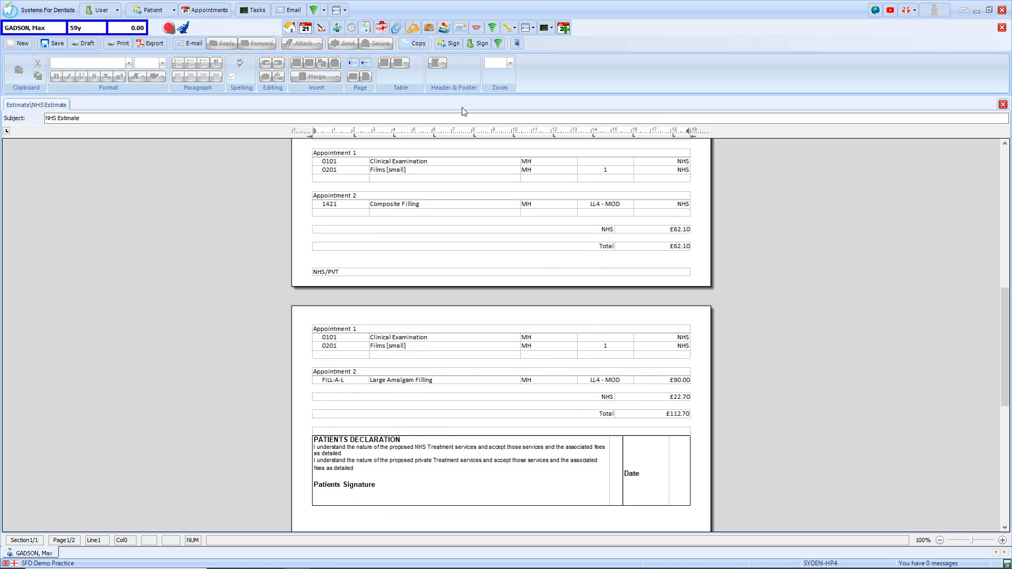
- Return to the patient's treatment chart and mark the NHS plan's Clinical Examination as completed and charged
{"action": "left_click", "coordinate": [337, 28]}
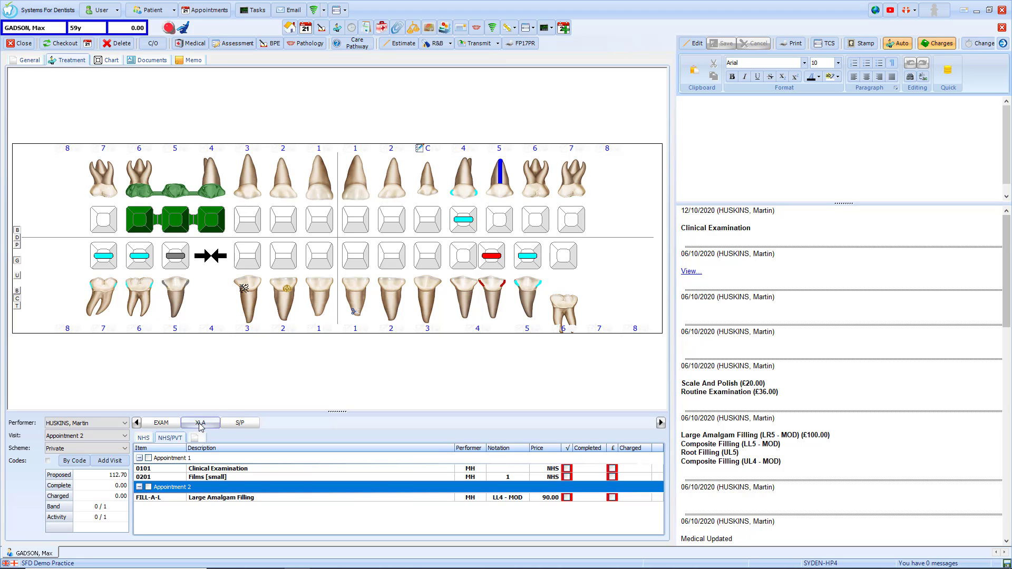
{"action": "left_click", "coordinate": [150, 440]}
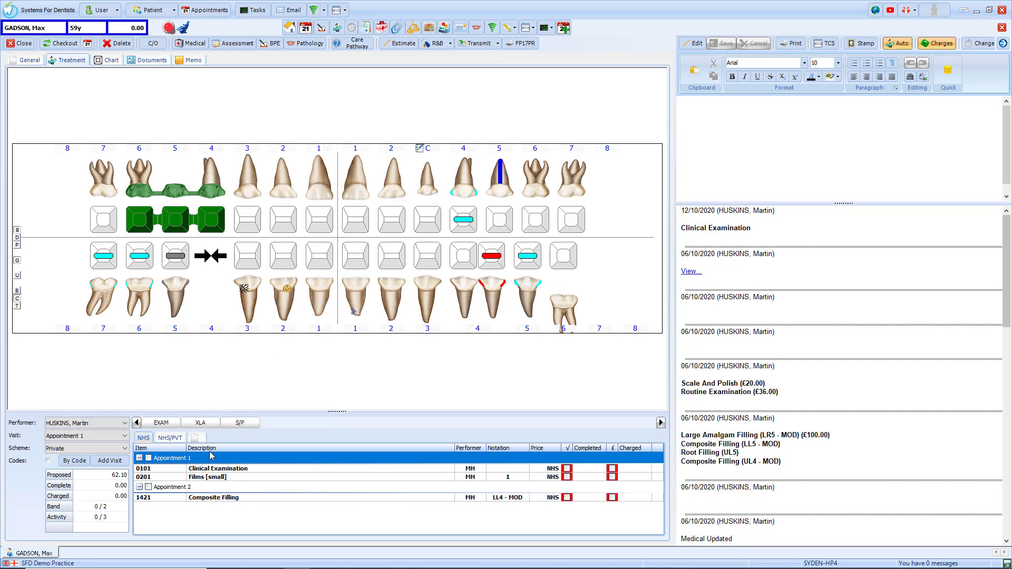
{"action": "left_click", "coordinate": [566, 468]}
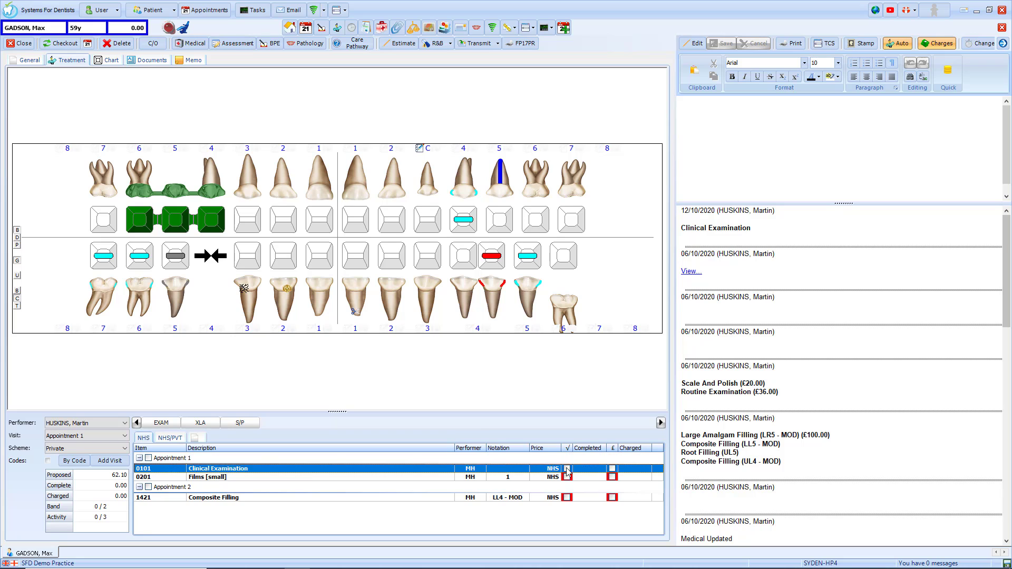
{"action": "left_click", "coordinate": [612, 469]}
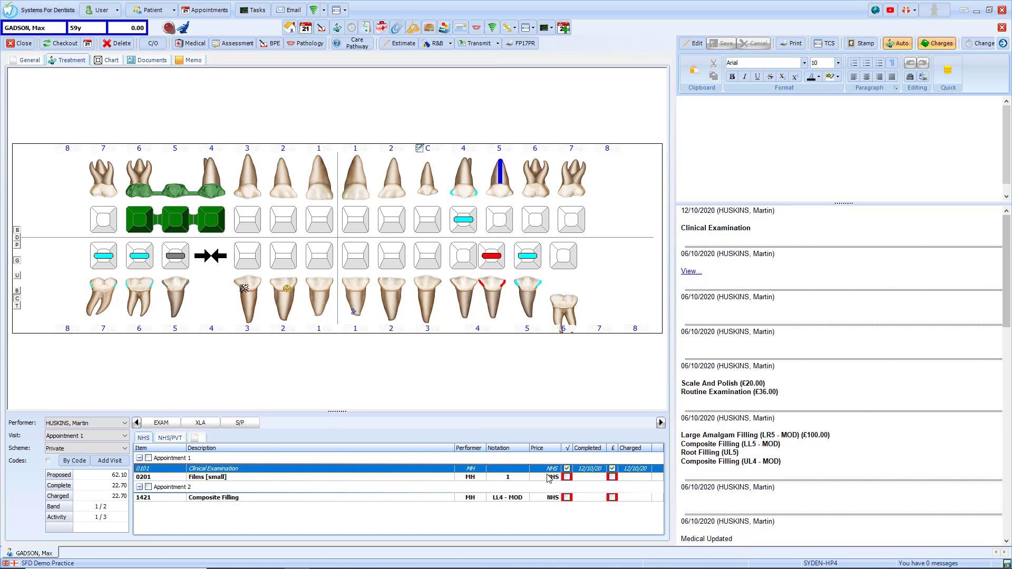
- Try to mark the Clinical Examination in the NHS/PVT plan as completed
{"action": "left_click", "coordinate": [181, 438]}
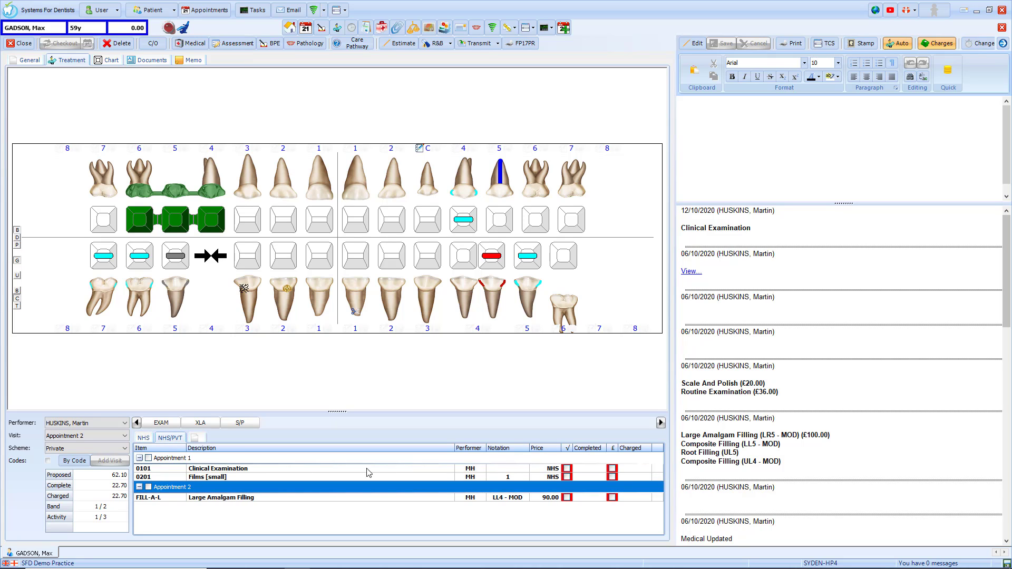
{"action": "left_click", "coordinate": [570, 470]}
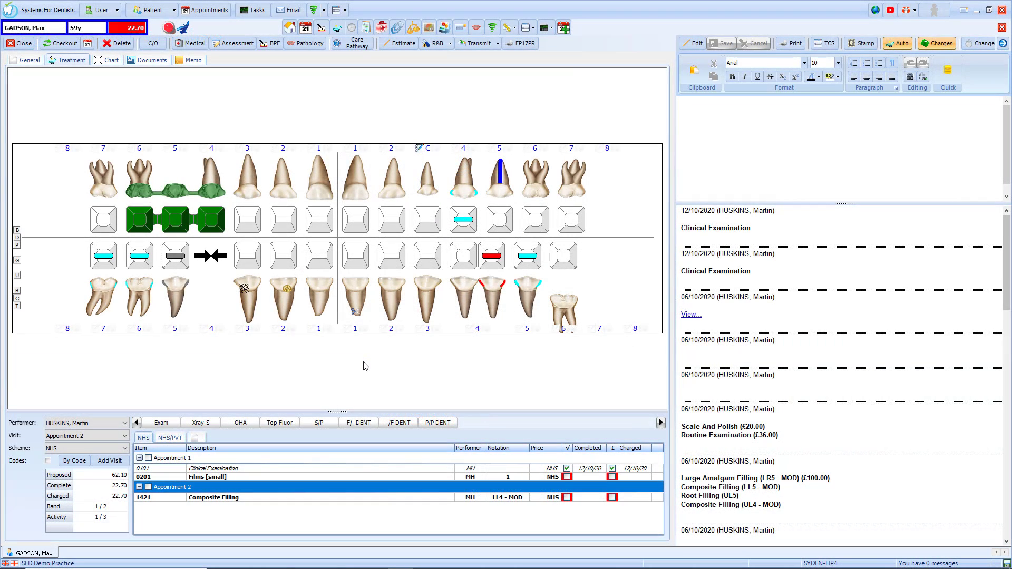
- Add a proposed 1501 - Root Filling for the root of tooth LL3 to Appointment 2 of the NHS plan
{"action": "left_click", "coordinate": [428, 309]}
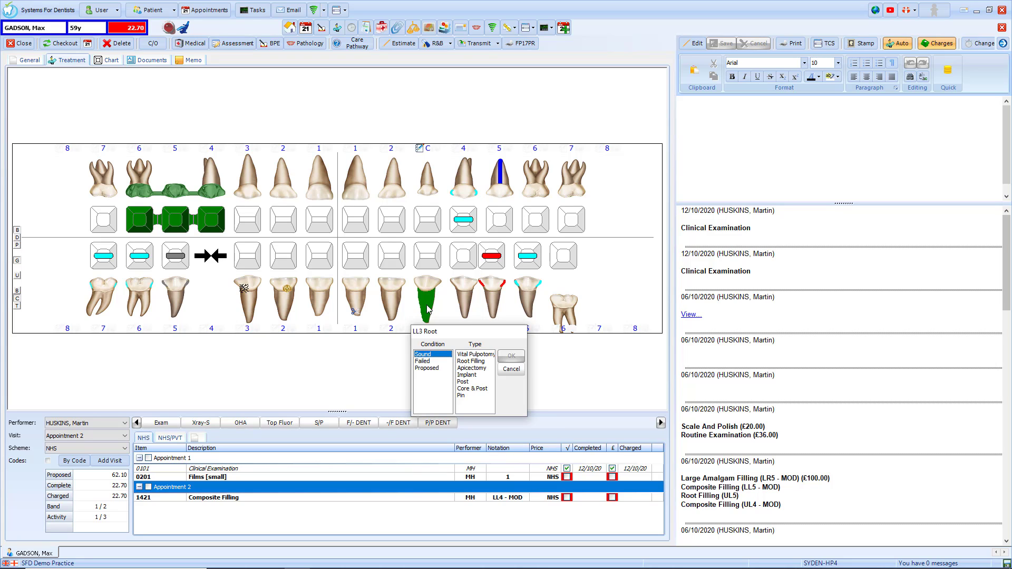
{"action": "left_click", "coordinate": [430, 368]}
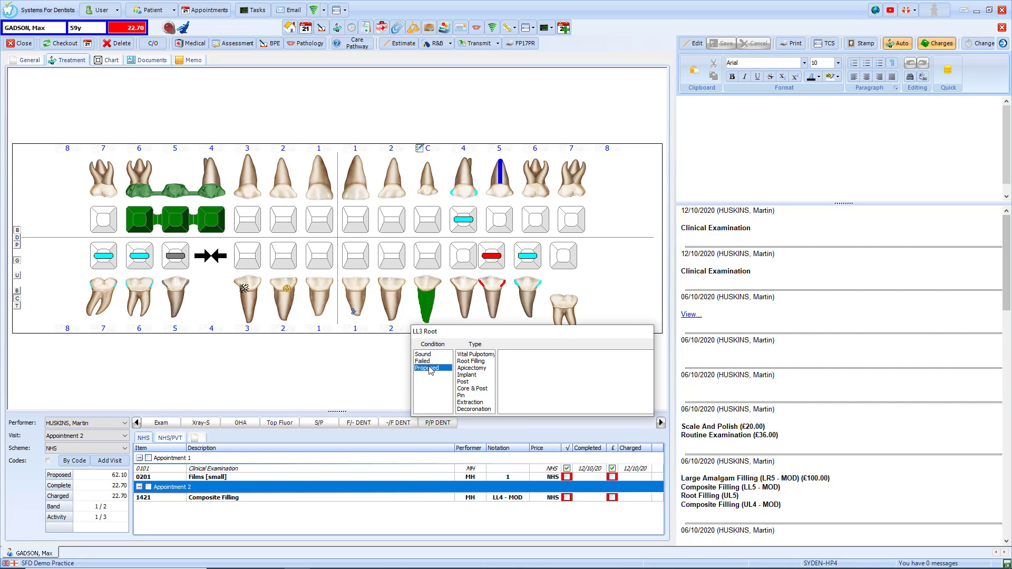
{"action": "left_click", "coordinate": [471, 361]}
{"action": "left_click", "coordinate": [530, 355]}
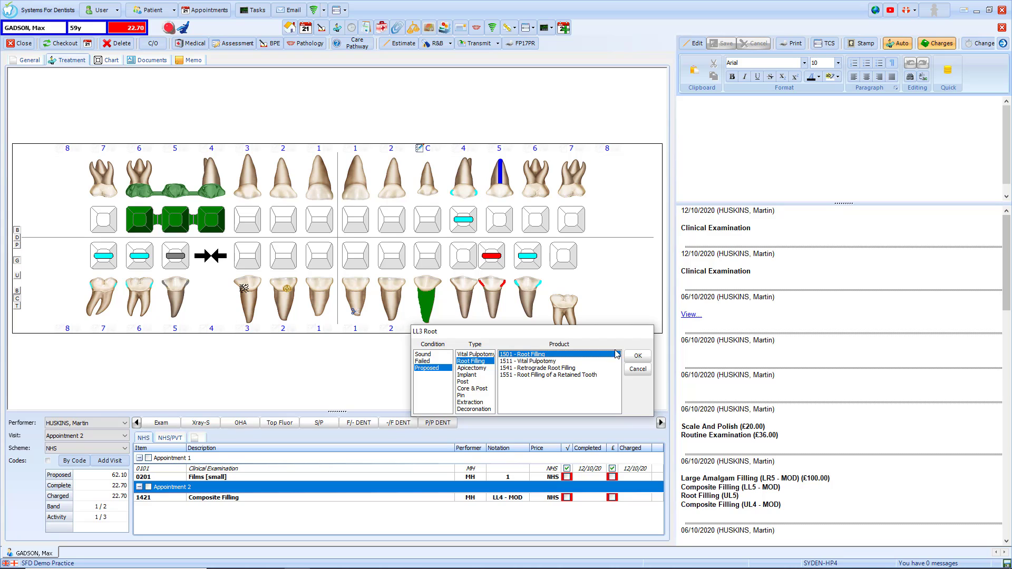
{"action": "left_click", "coordinate": [639, 356]}
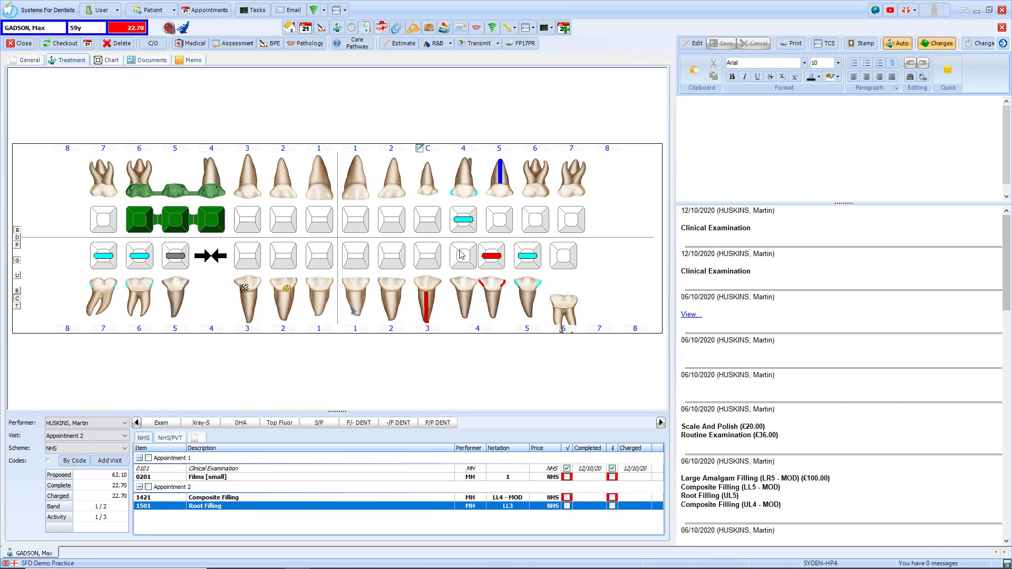
- Write a Risks & Benefits letter for the patient from the Root Canal template
{"action": "left_click", "coordinate": [441, 47]}
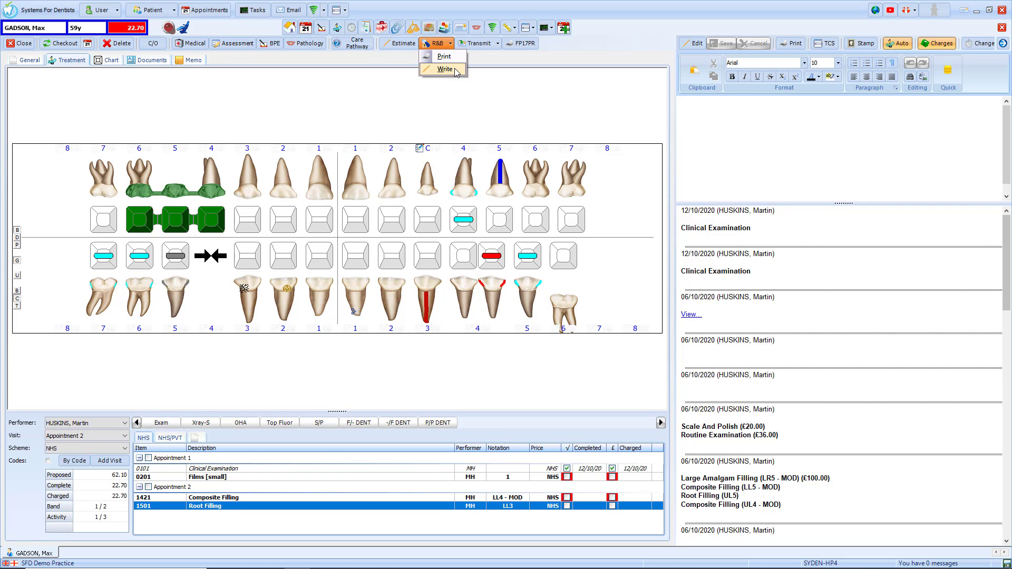
{"action": "left_click", "coordinate": [445, 70]}
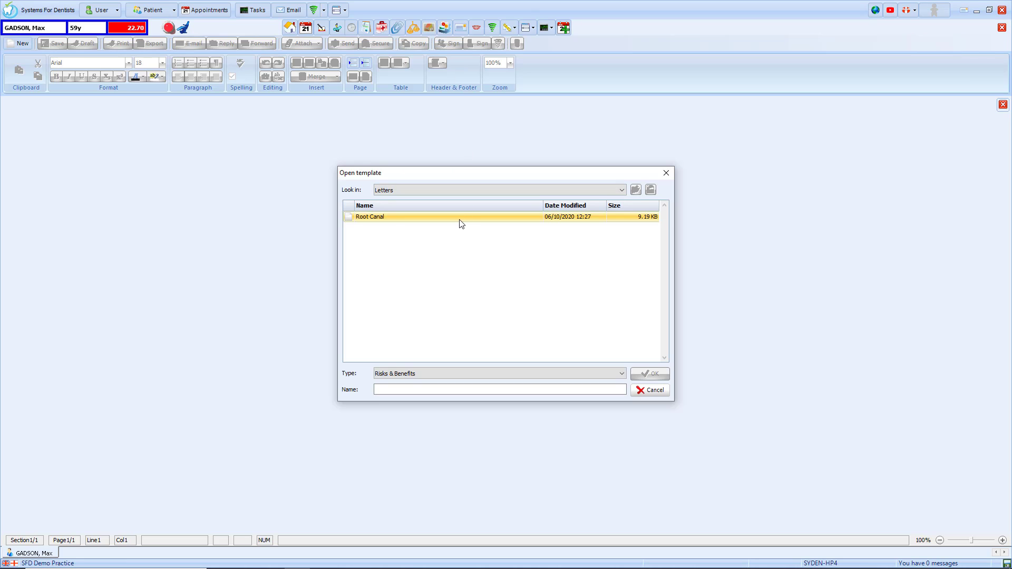
{"action": "left_click", "coordinate": [459, 220]}
{"action": "left_click", "coordinate": [650, 374]}
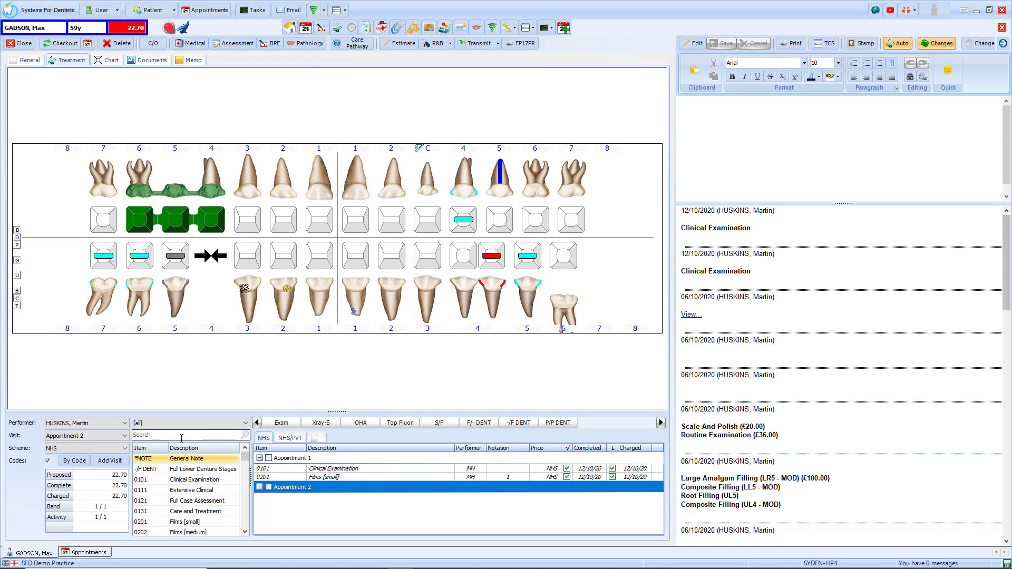
- Add the Crown Stages procedure from category 13 - Procedures to the NHS plan and mark Crown Prep in Appointment 2 as completed and charged
{"action": "left_click", "coordinate": [182, 423]}
{"action": "left_click", "coordinate": [179, 543]}
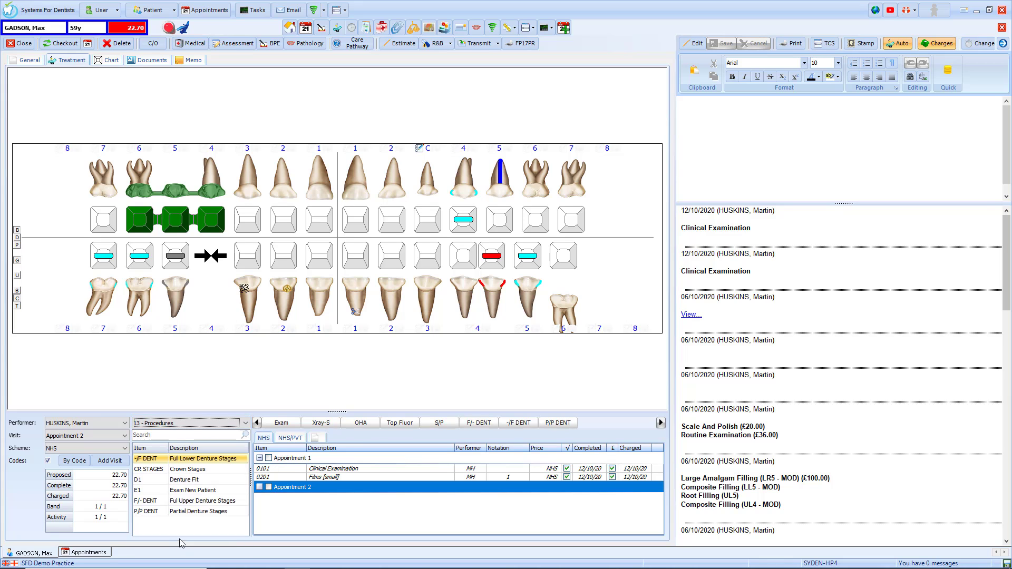
{"action": "double_click", "coordinate": [201, 470]}
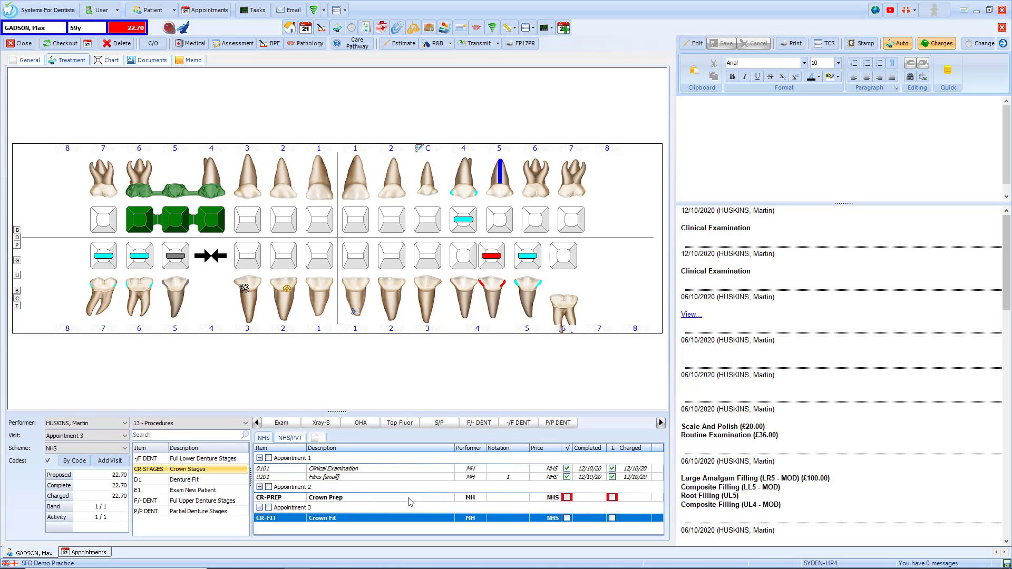
{"action": "left_click", "coordinate": [567, 498]}
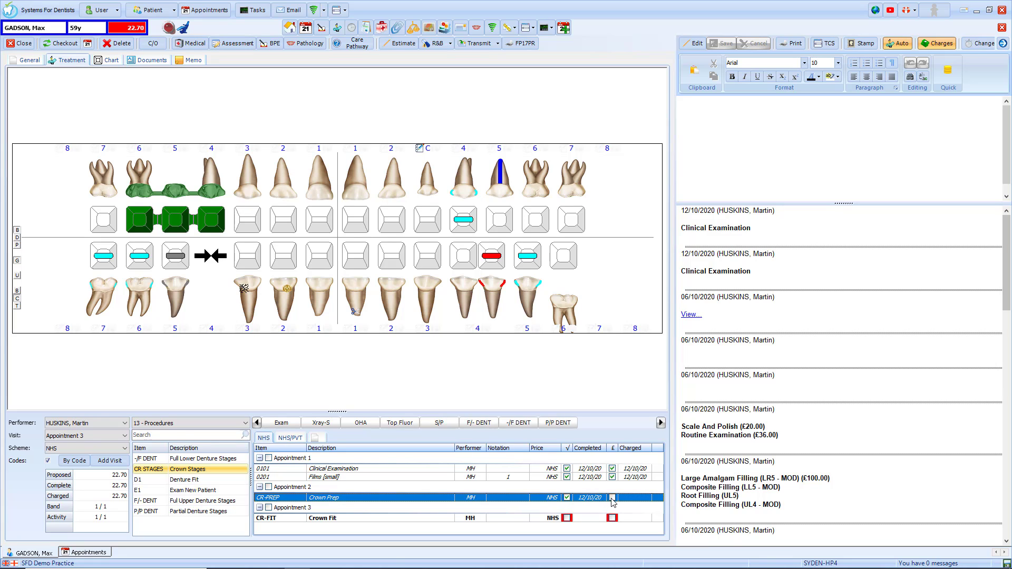
{"action": "left_click", "coordinate": [612, 498]}
- Put the NHS plan's Appointment 3 on the appointment clipboard and release its Crown Fit laboratory work for despatch
{"action": "left_click", "coordinate": [311, 509]}
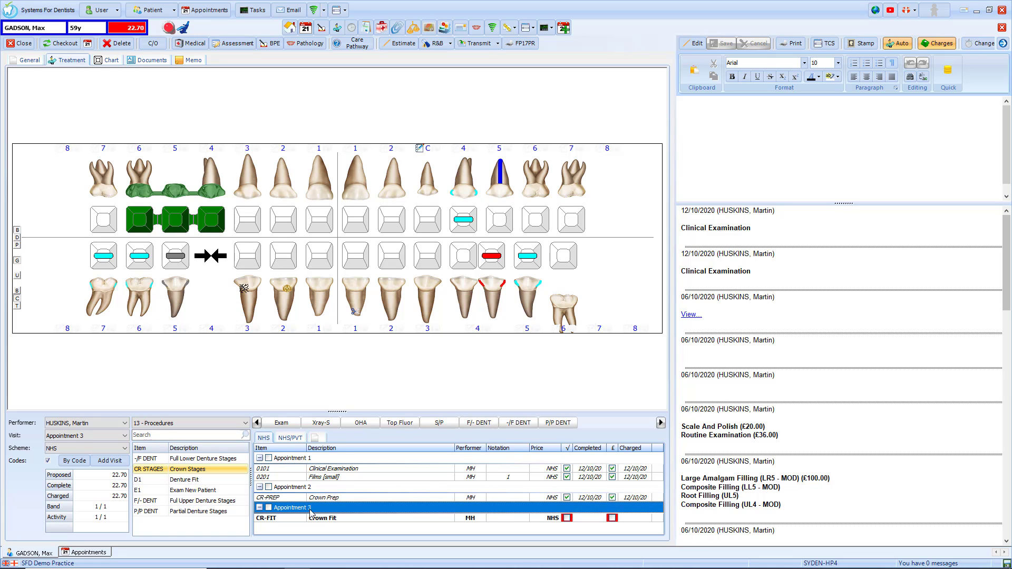
{"action": "double_click", "coordinate": [311, 509]}
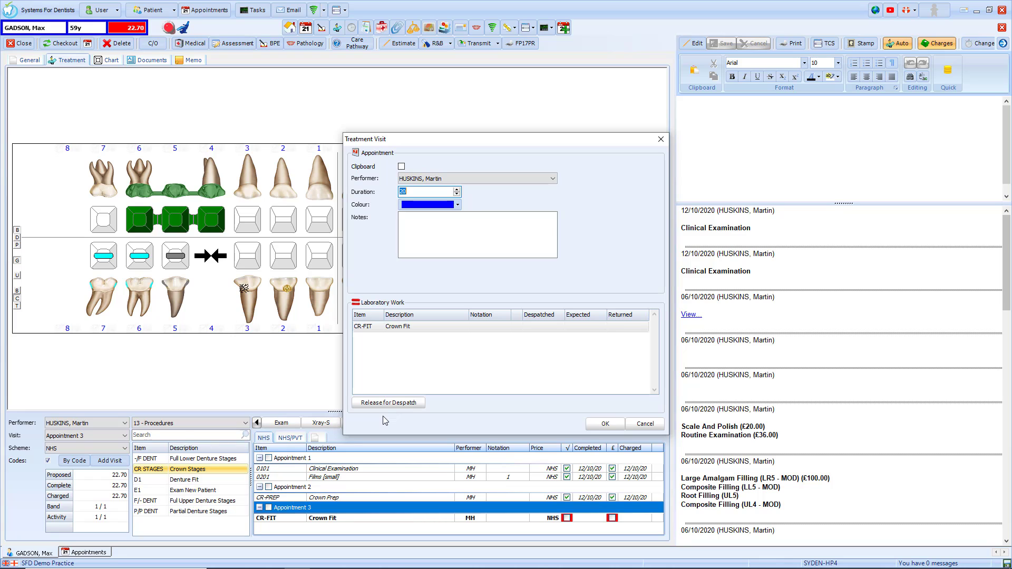
{"action": "left_click", "coordinate": [401, 166]}
{"action": "left_click", "coordinate": [416, 404]}
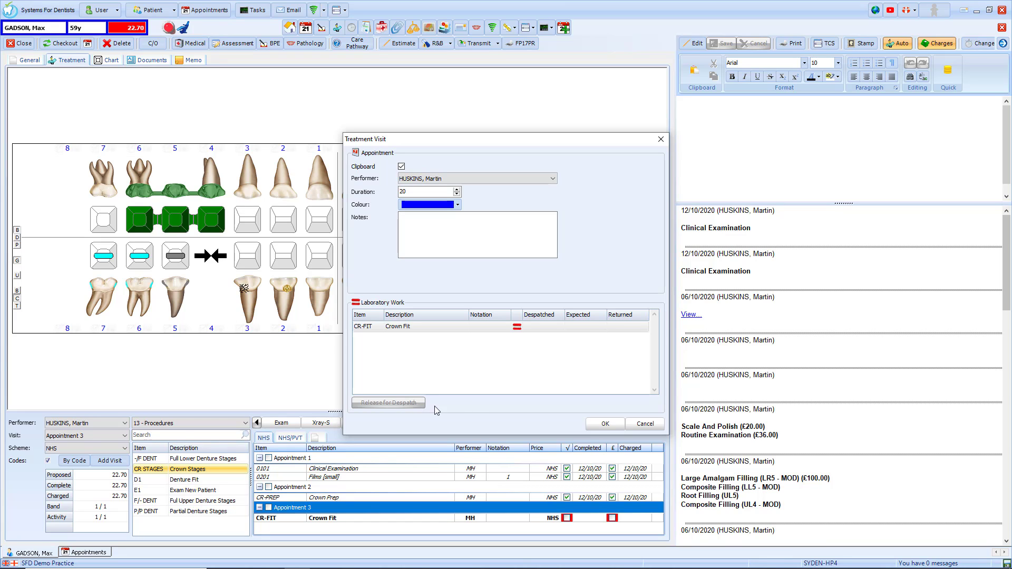
{"action": "left_click", "coordinate": [607, 425]}
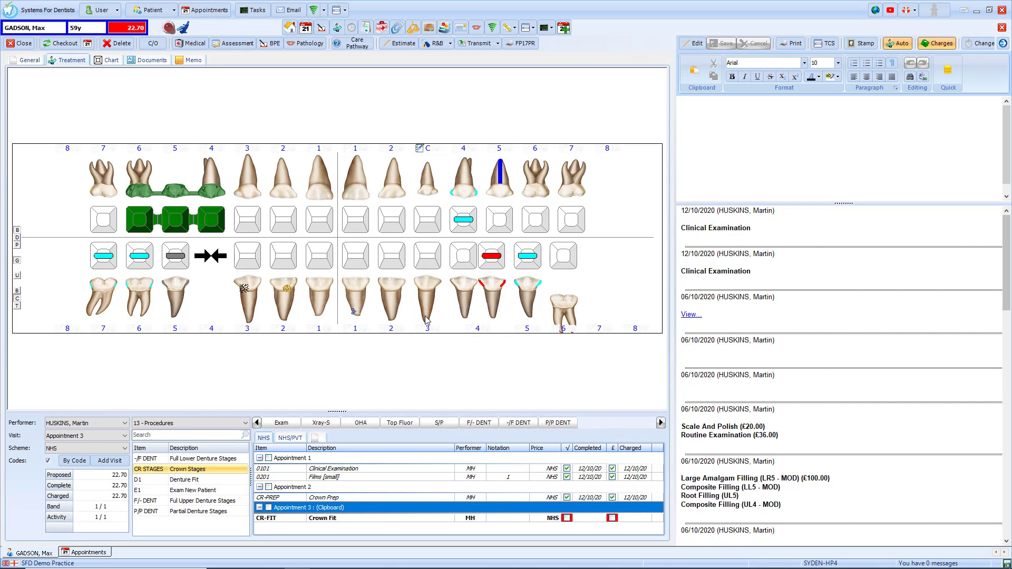
- Book the 20-minute Crown Fit visit from the treatment clipboard into the assigned dentist's diary on 26 October 2020 at 11:30am
{"action": "left_click", "coordinate": [70, 47]}
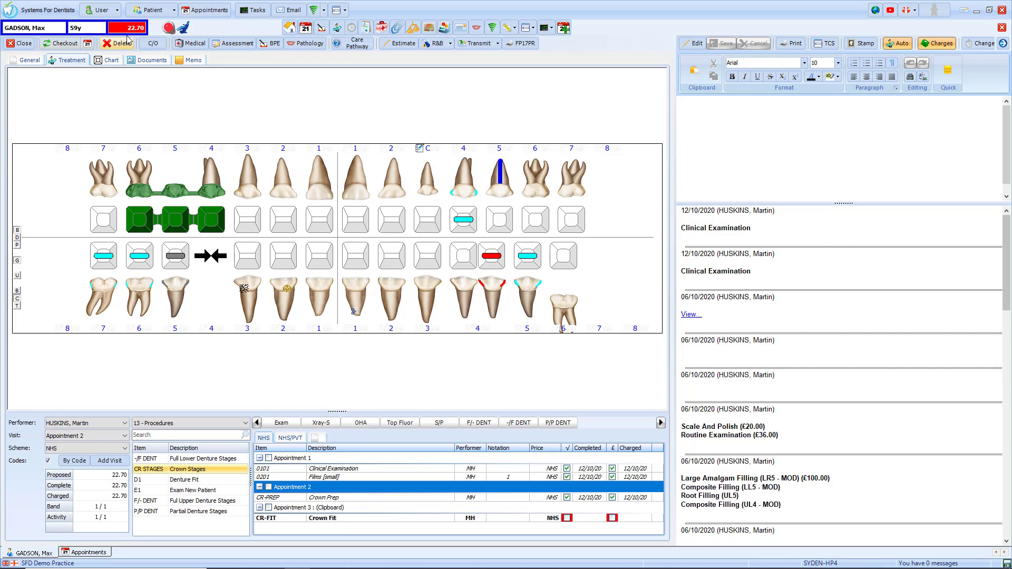
{"action": "left_click", "coordinate": [209, 10]}
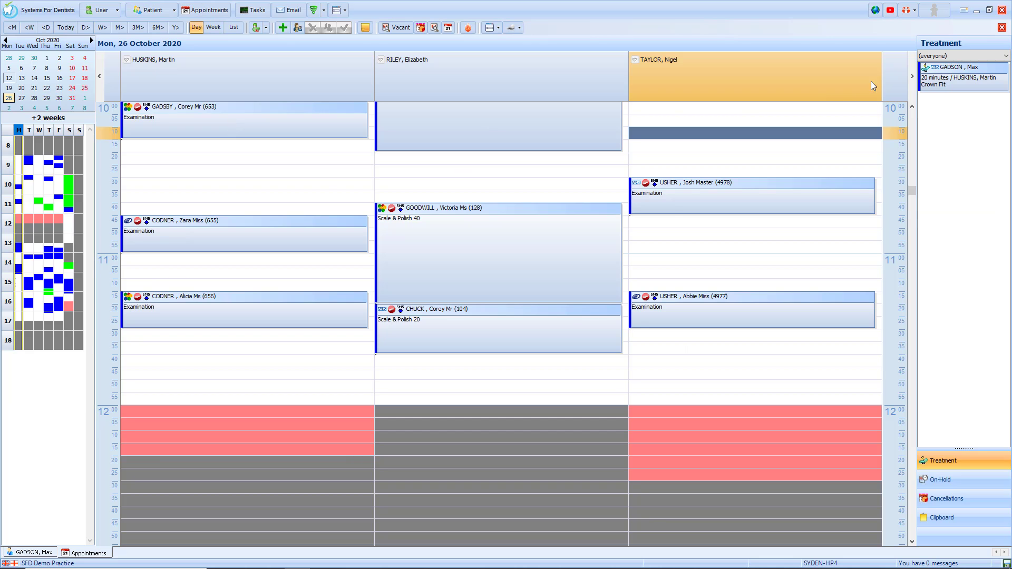
{"action": "left_click_drag", "start_coordinate": [972, 71], "coordinate": [679, 158]}
{"action": "left_click_drag", "start_coordinate": [189, 336], "coordinate": [190, 336]}
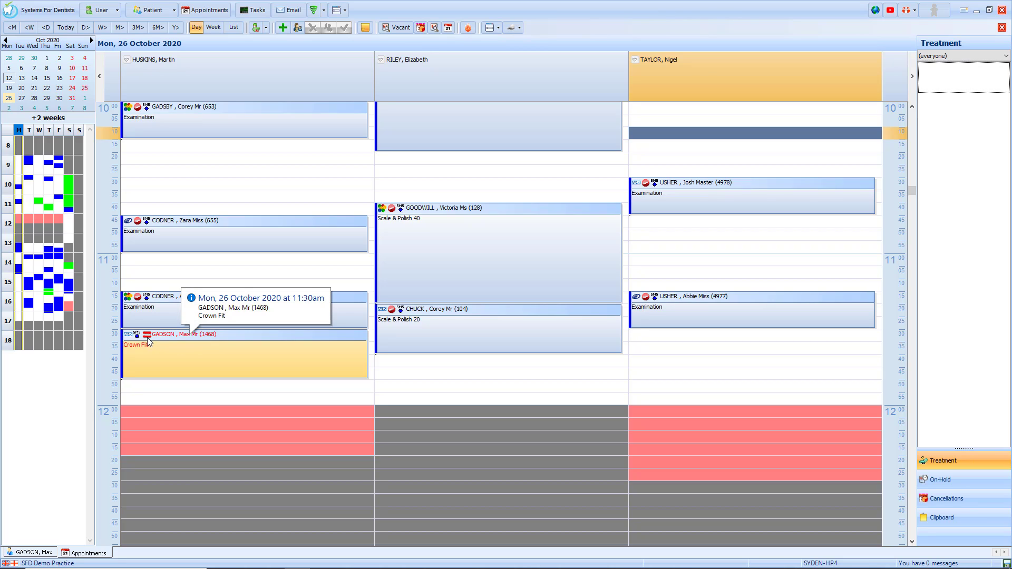
{"action": "left_click", "coordinate": [278, 195]}
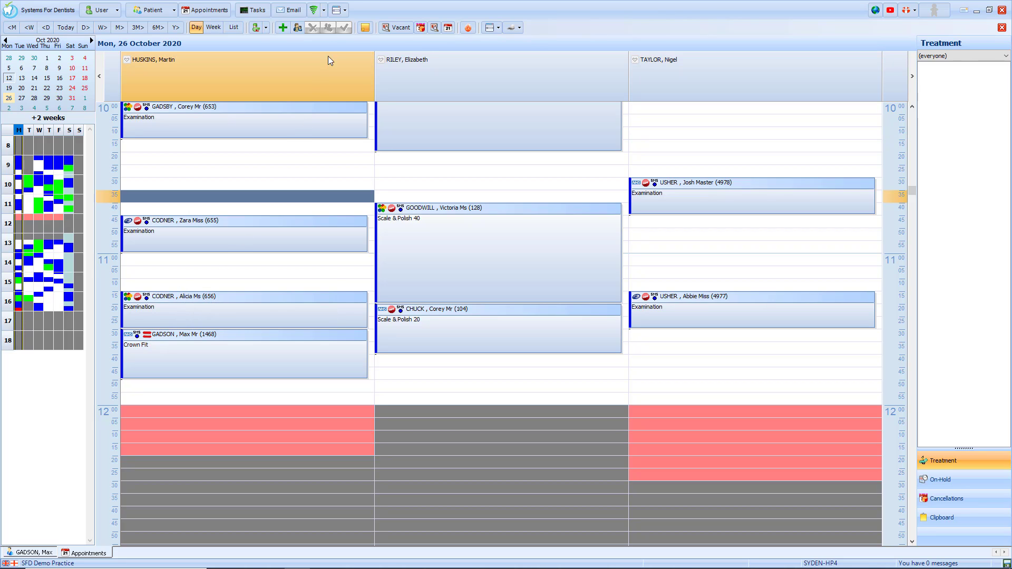
- Despatch the pending Crown Fit laboratory work to Acodent Dental Labs, and check it in the despatched list and the appointment book
{"action": "left_click", "coordinate": [343, 12]}
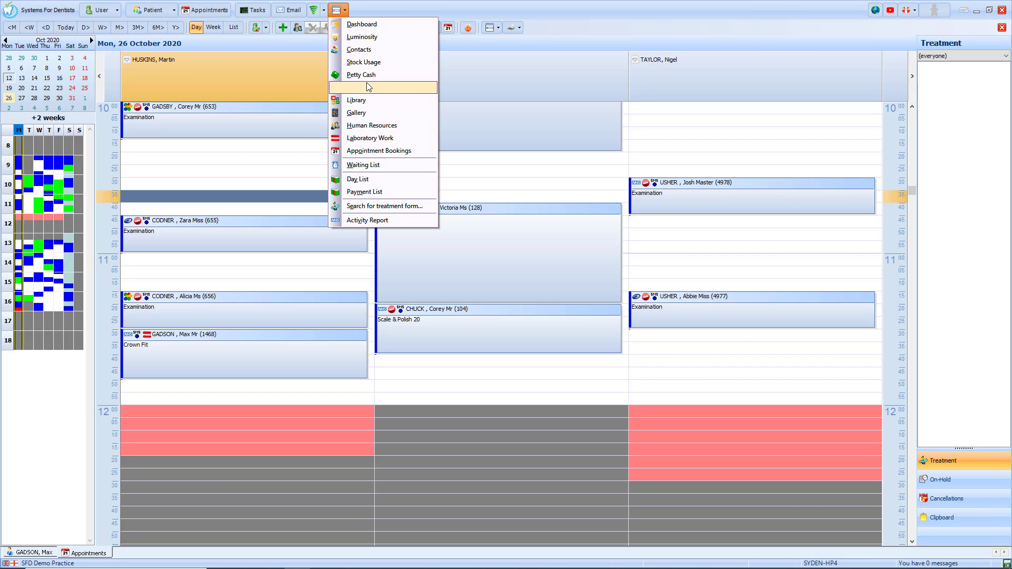
{"action": "left_click", "coordinate": [397, 140]}
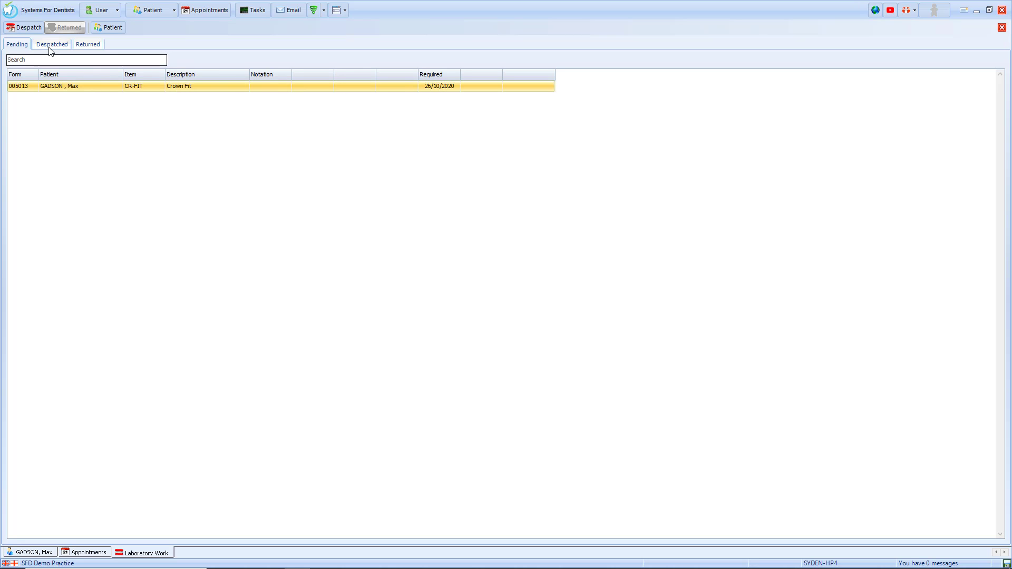
{"action": "left_click", "coordinate": [39, 31]}
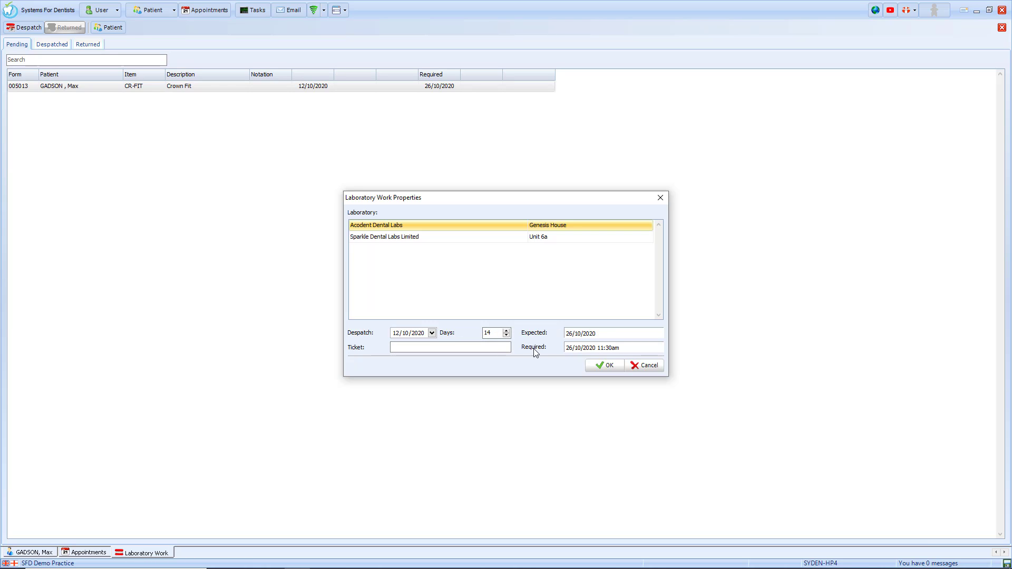
{"action": "left_click", "coordinate": [606, 365]}
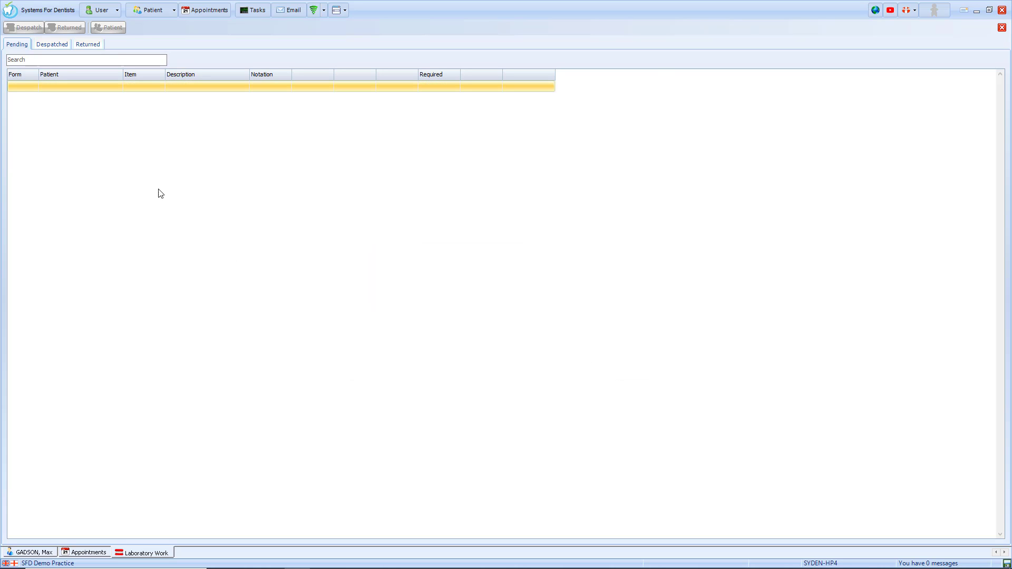
{"action": "left_click", "coordinate": [58, 45]}
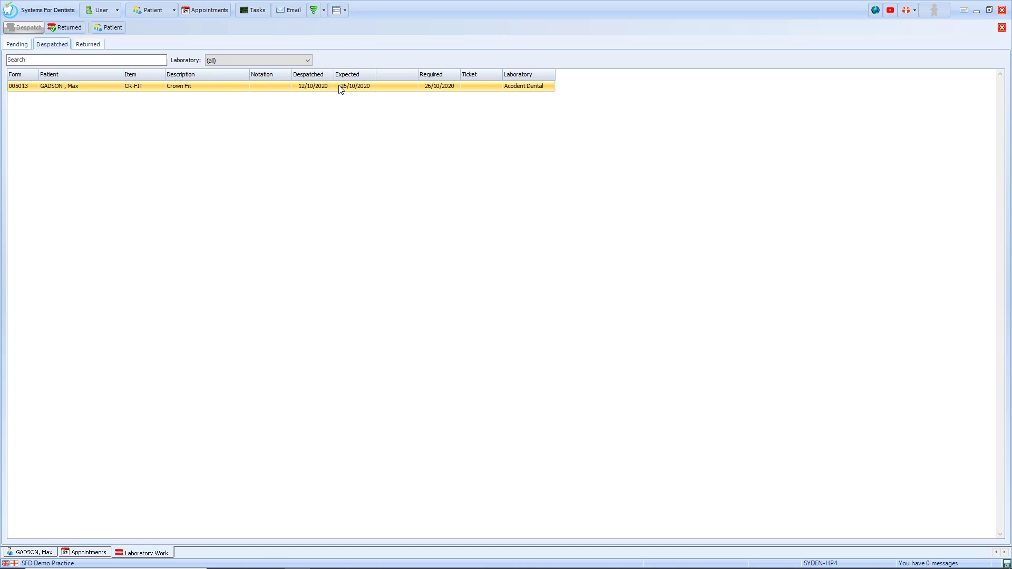
{"action": "left_click", "coordinate": [212, 14]}
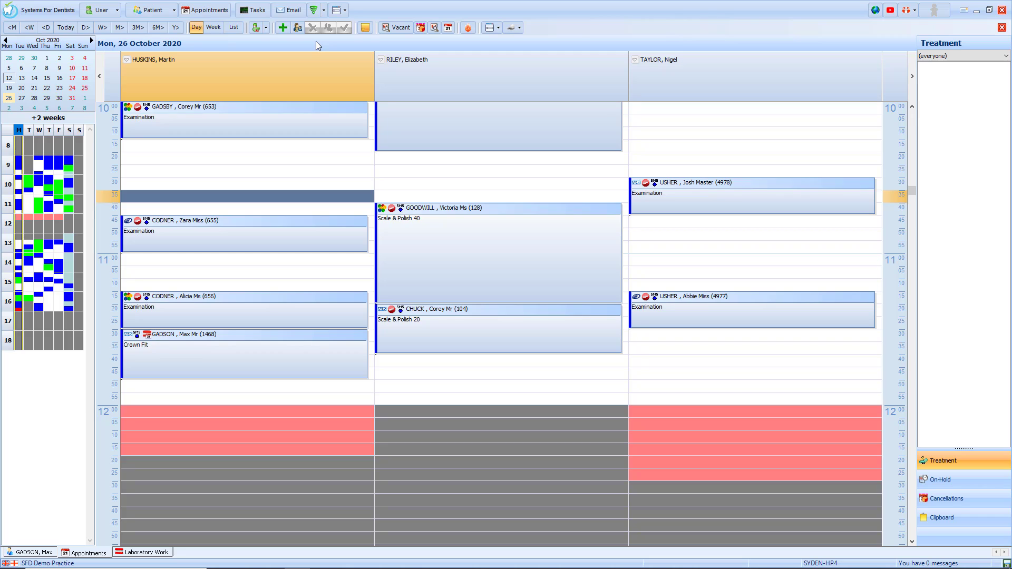
- Mark the despatched Crown Fit laboratory work as returned, and check it in the returned list and the appointment book
{"action": "left_click", "coordinate": [338, 10]}
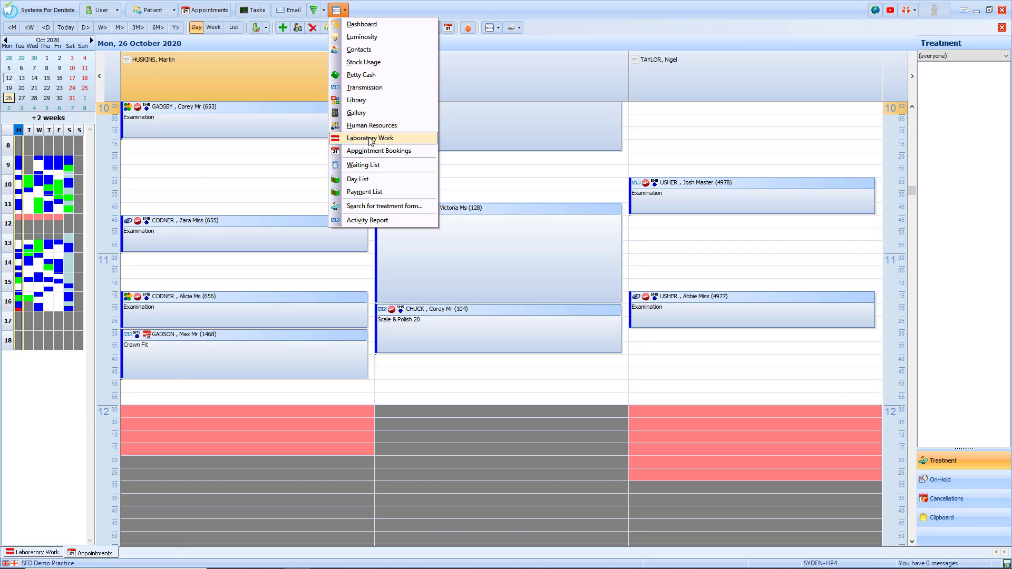
{"action": "left_click", "coordinate": [400, 144]}
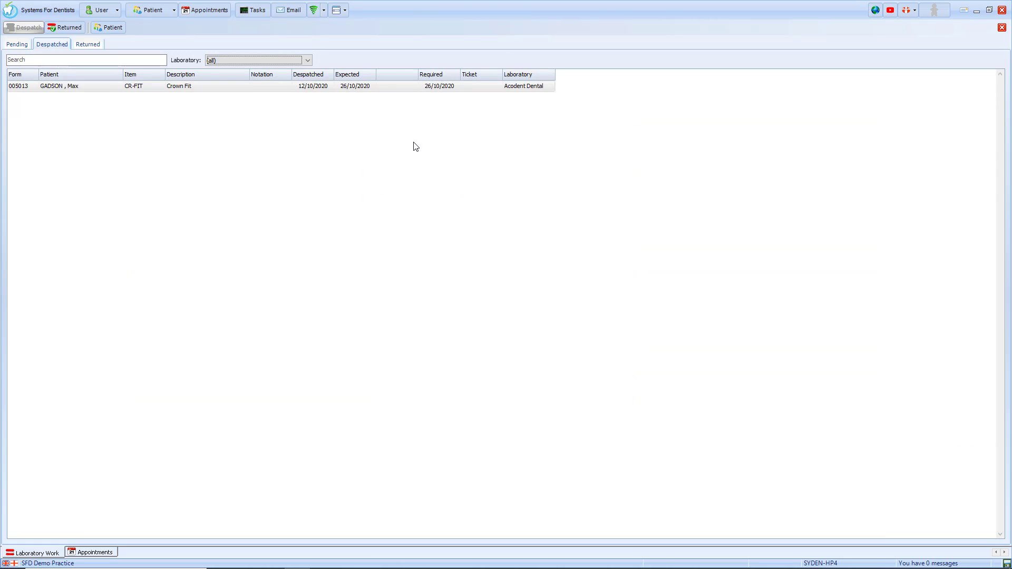
{"action": "left_click", "coordinate": [234, 87]}
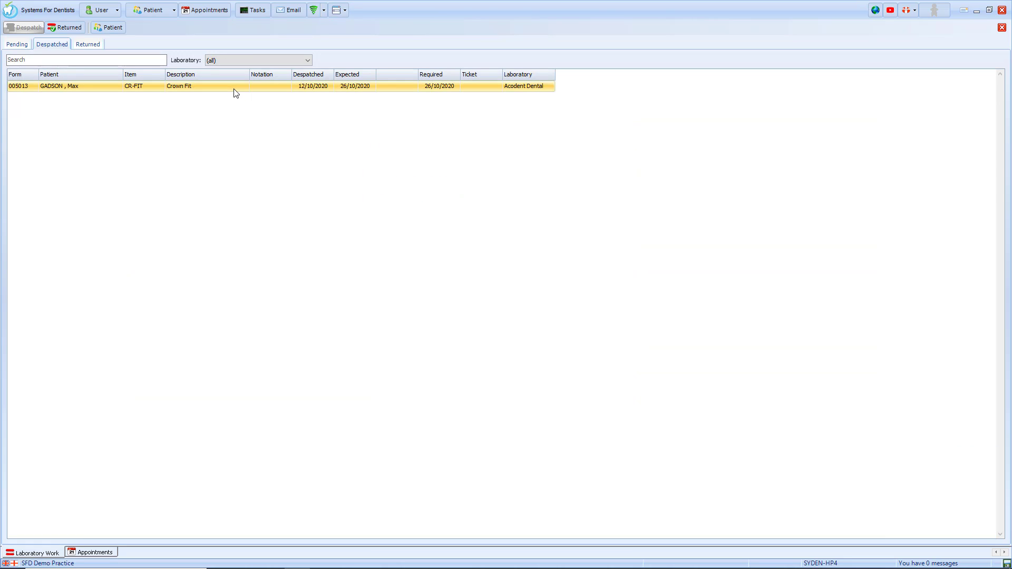
{"action": "left_click", "coordinate": [69, 27]}
{"action": "left_click", "coordinate": [82, 45]}
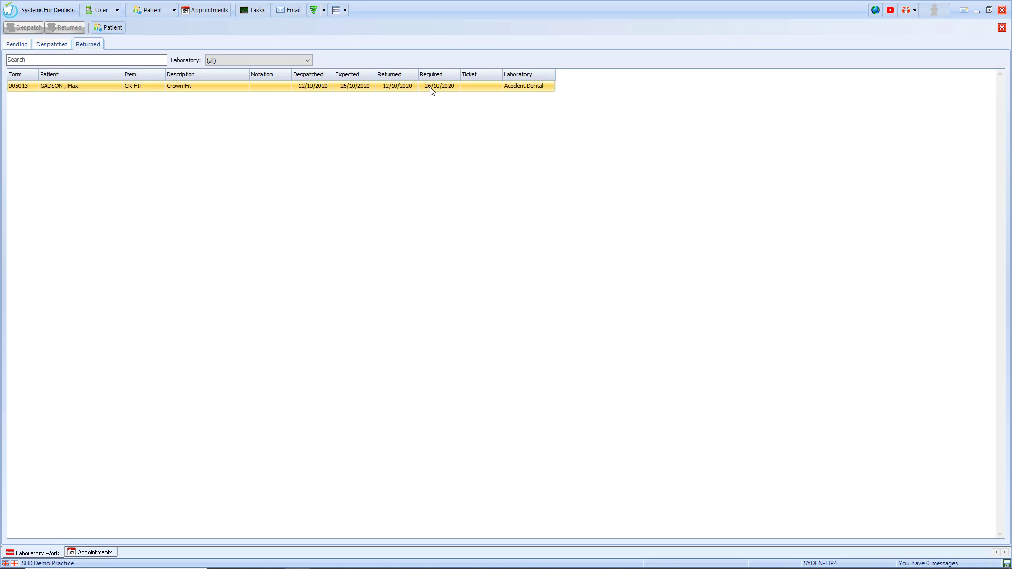
{"action": "left_click", "coordinate": [213, 13]}
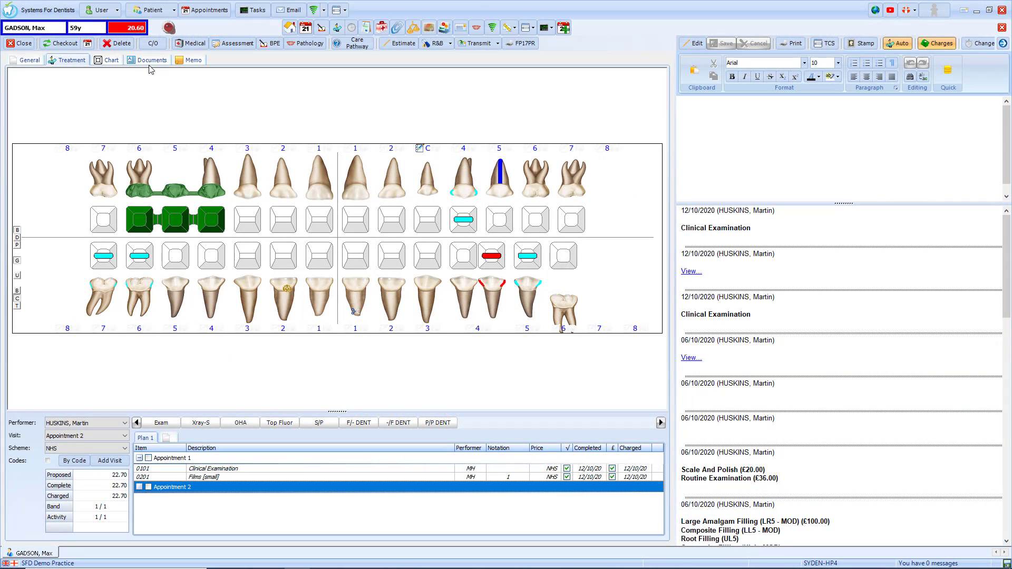
- Add a proposed 2101 - Extraction for the root of tooth LR4 to Appointment 2 of Plan 1
{"action": "left_click", "coordinate": [151, 62]}
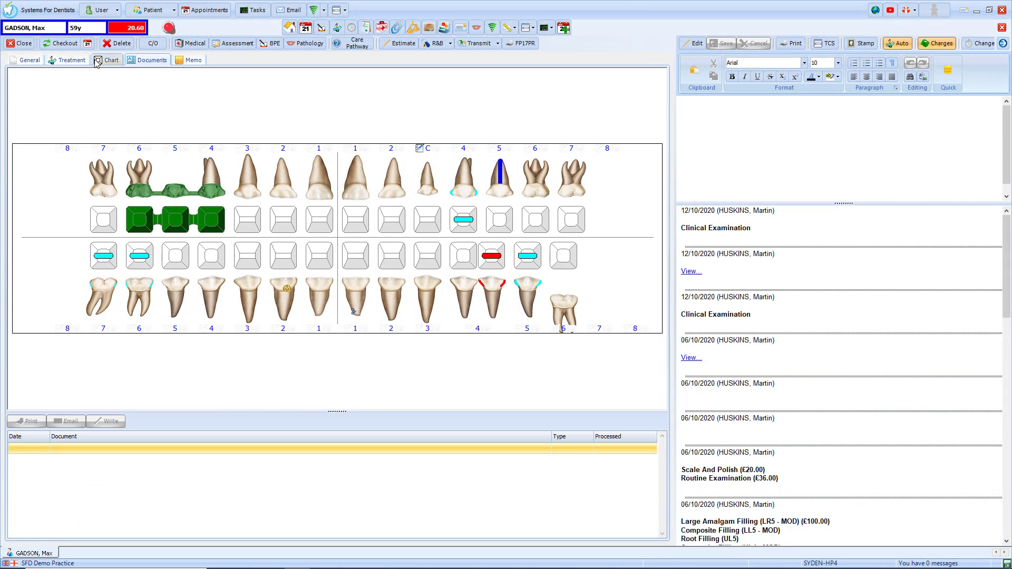
{"action": "left_click", "coordinate": [79, 60]}
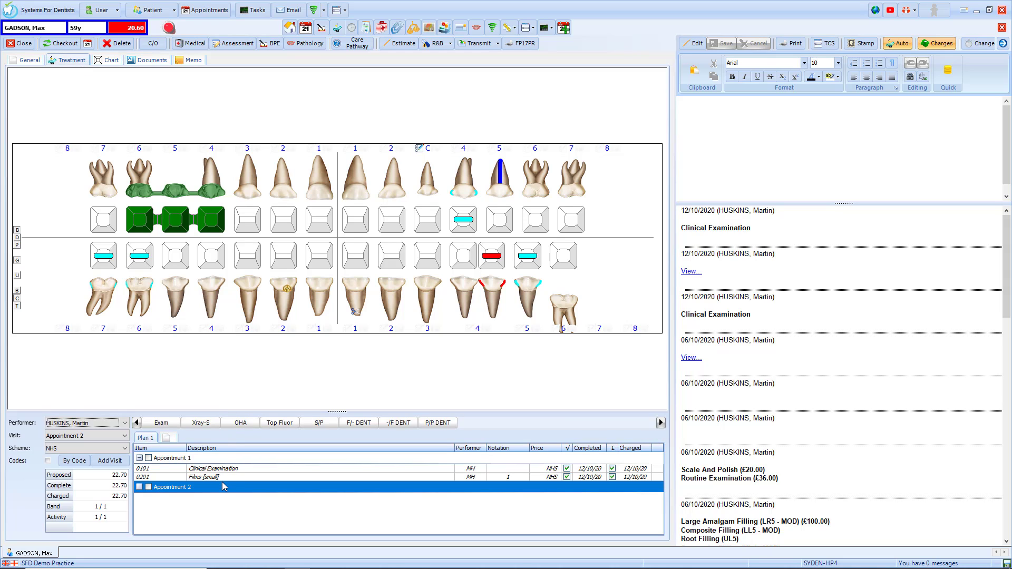
{"action": "left_click", "coordinate": [211, 313]}
{"action": "left_click", "coordinate": [211, 368]}
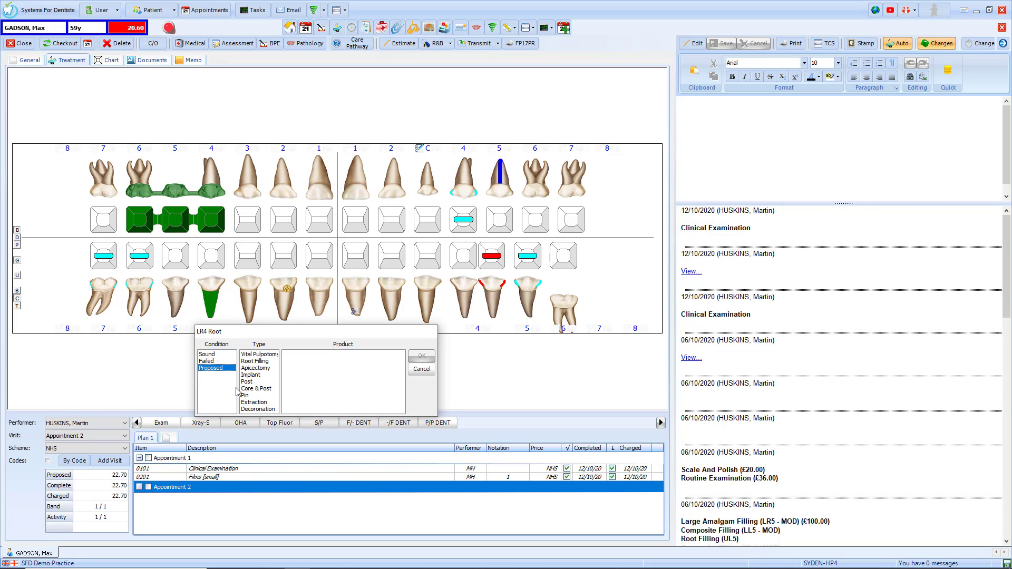
{"action": "left_click", "coordinate": [245, 402]}
{"action": "left_click", "coordinate": [308, 355]}
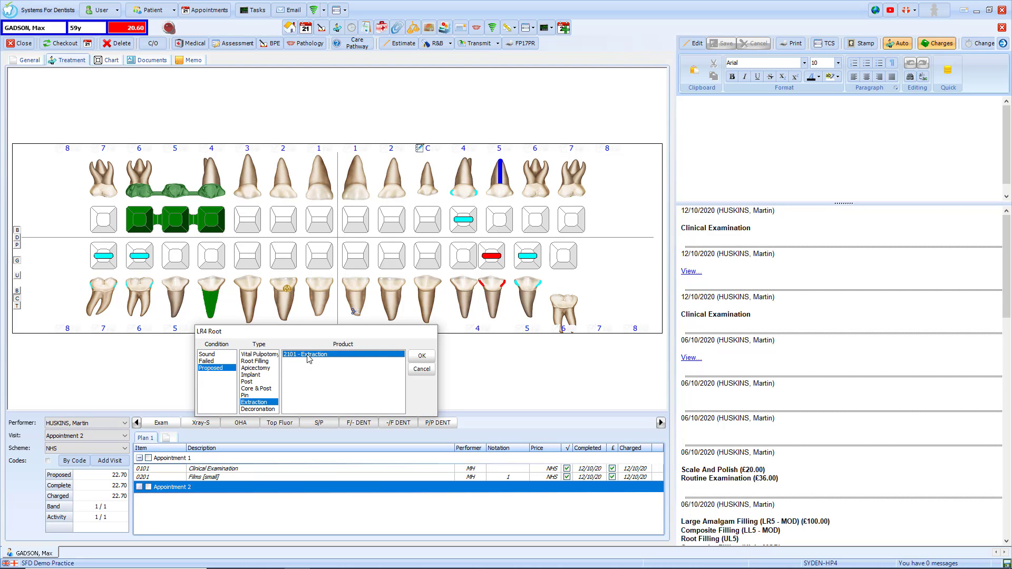
{"action": "left_click", "coordinate": [417, 356]}
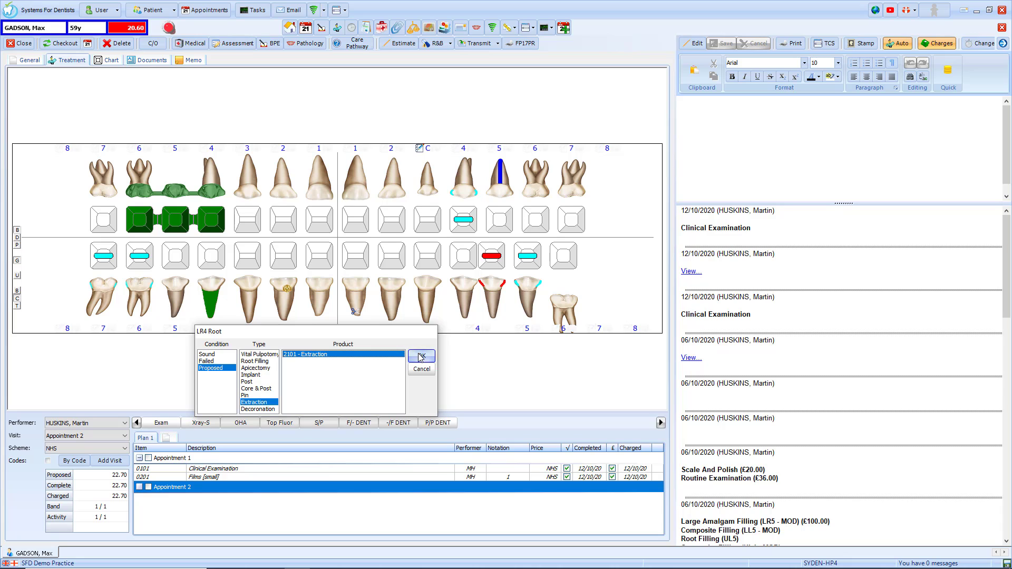
- Add Appointment 3 to Plan 1 with a proposed acrylic partial denture covering teeth LR5, LR4 and LR3
{"action": "left_click", "coordinate": [121, 462]}
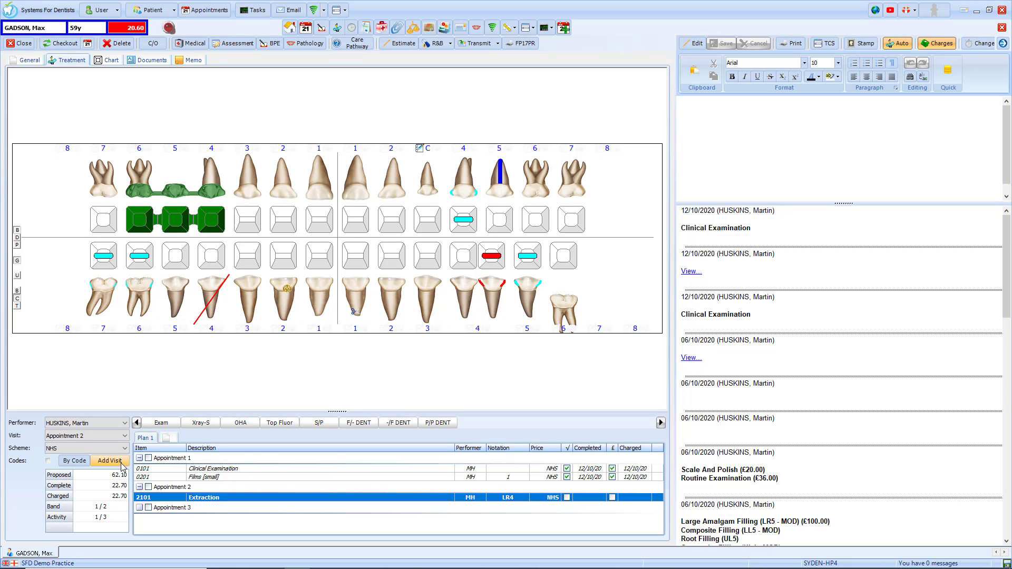
{"action": "left_click", "coordinate": [176, 291]}
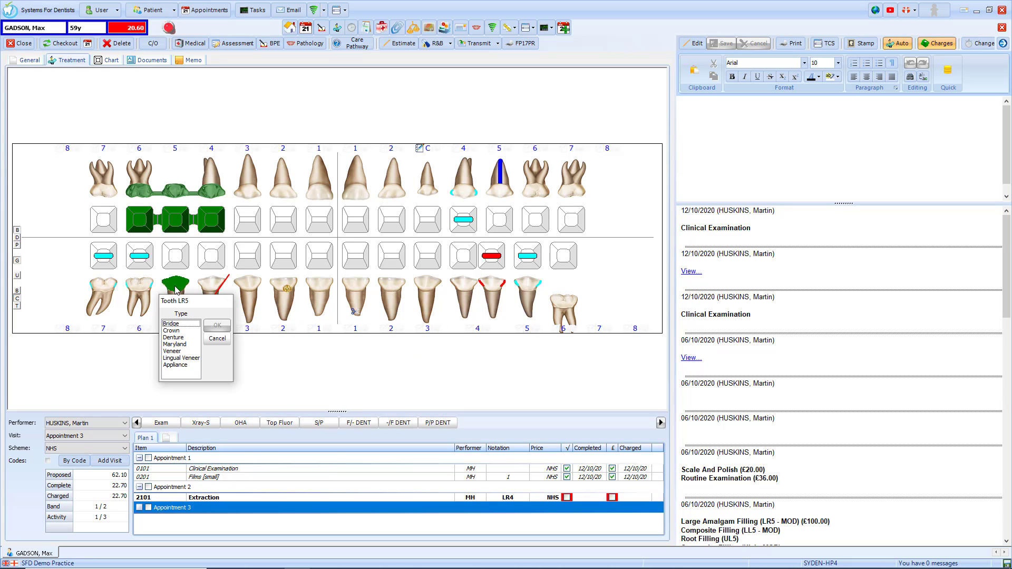
{"action": "left_click", "coordinate": [173, 337]}
{"action": "left_click", "coordinate": [217, 338]}
{"action": "left_click", "coordinate": [259, 324]}
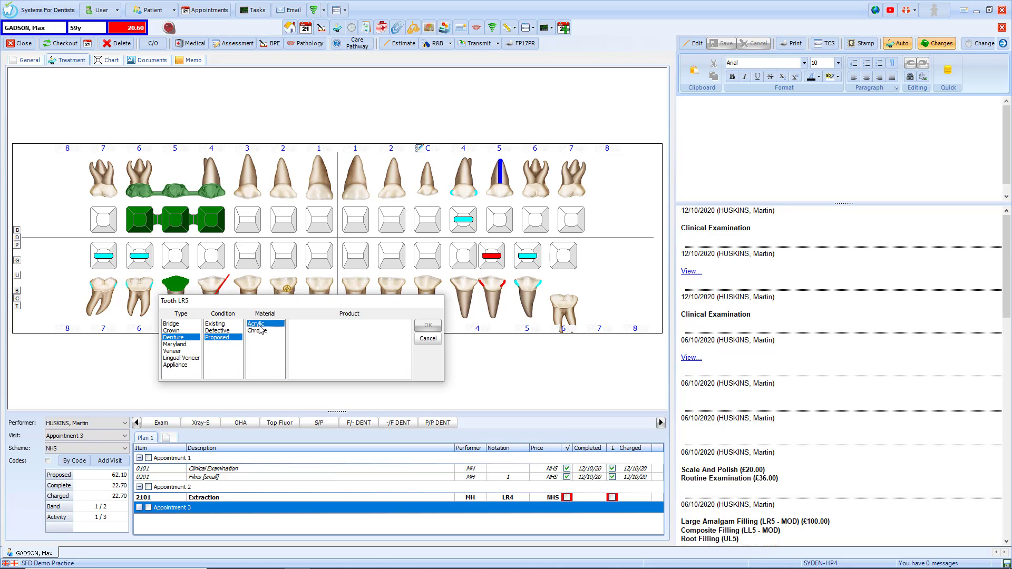
{"action": "left_click", "coordinate": [324, 331]}
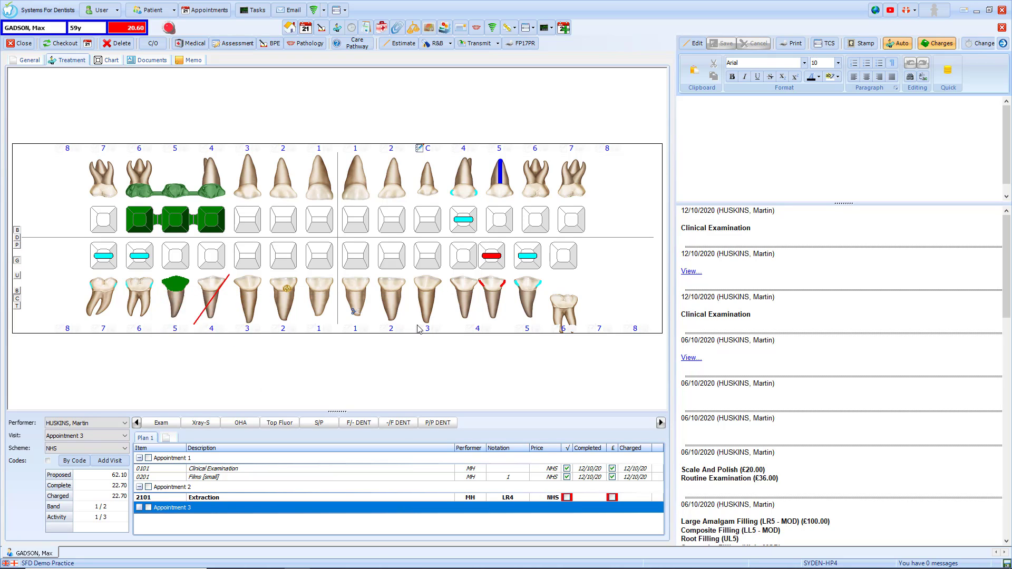
{"action": "left_click", "coordinate": [418, 326]}
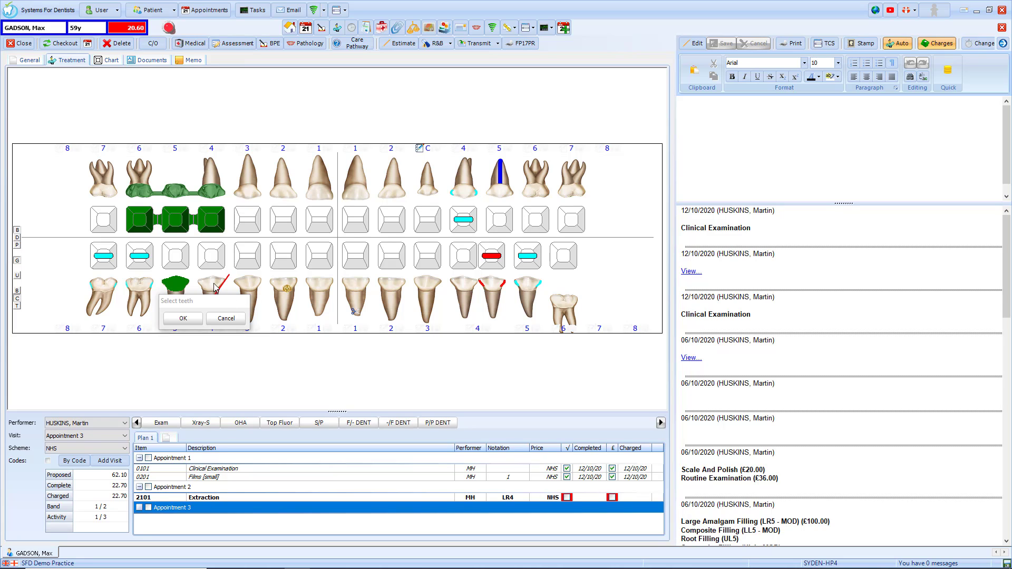
{"action": "left_click", "coordinate": [218, 287]}
{"action": "left_click", "coordinate": [248, 288]}
{"action": "left_click", "coordinate": [195, 320]}
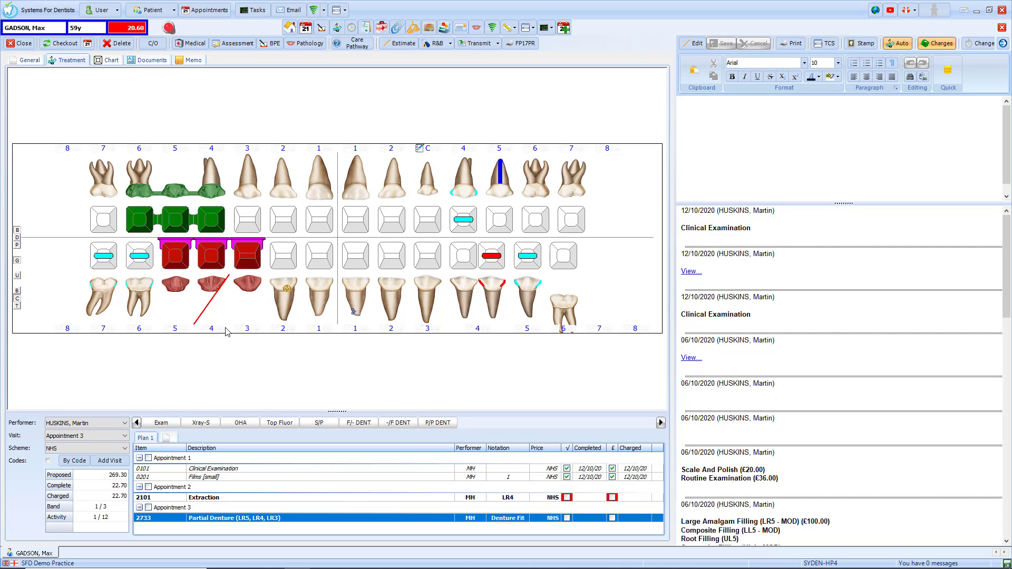
- Mark the LR4 Extraction and the Partial Denture in Plan 1 as completed and charged
{"action": "left_click", "coordinate": [569, 499]}
{"action": "left_click", "coordinate": [568, 498]}
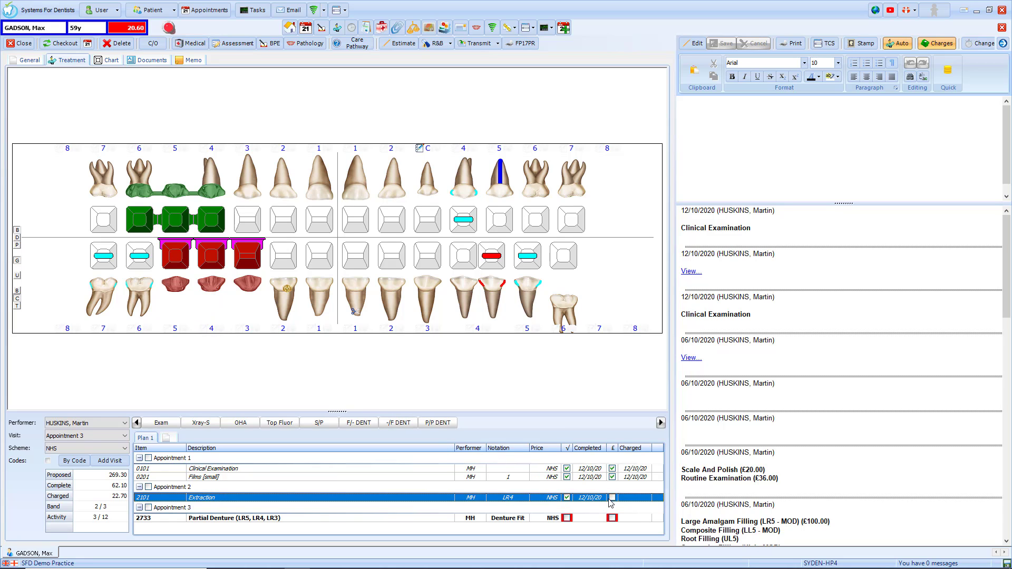
{"action": "left_click", "coordinate": [567, 518]}
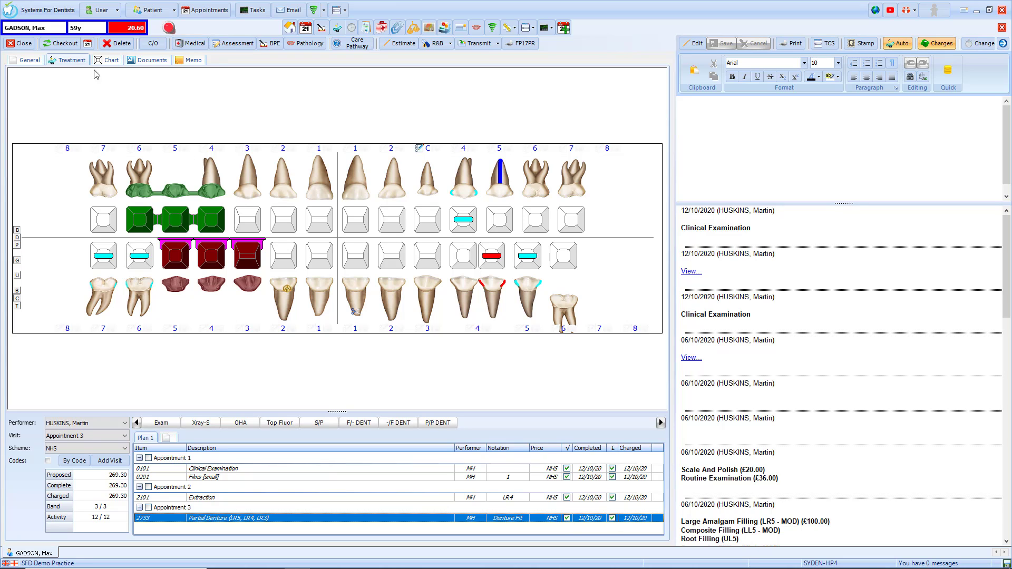
- Check out the completed treatment and review the Post XLA and denture fit document in the treatment form's documents
{"action": "left_click", "coordinate": [70, 44]}
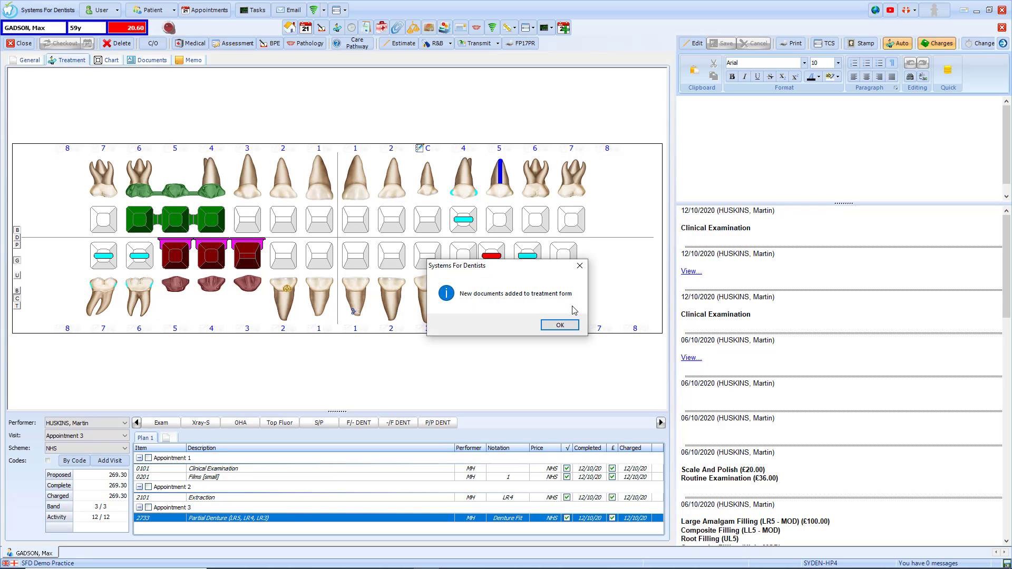
{"action": "left_click", "coordinate": [567, 327]}
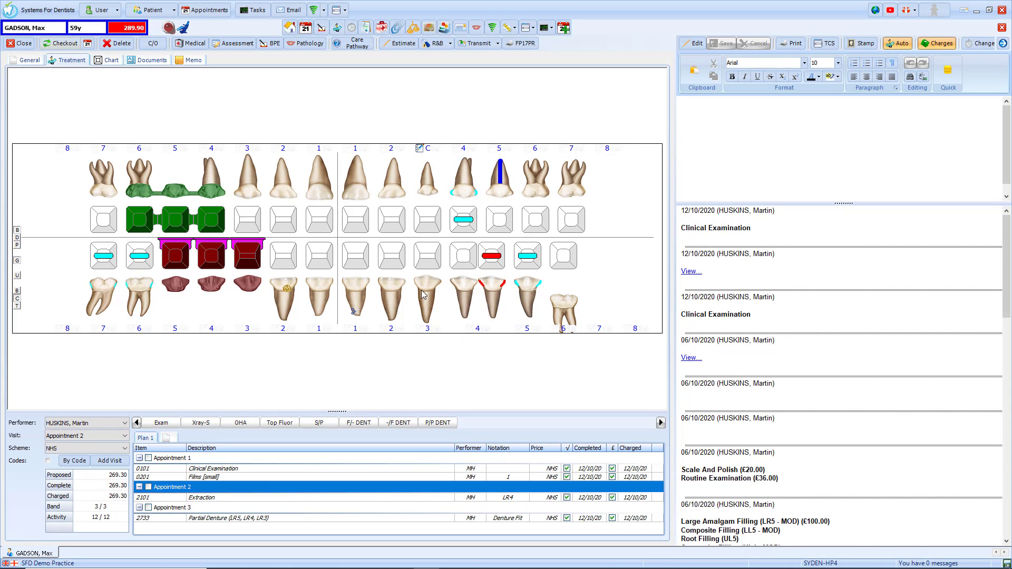
{"action": "left_click", "coordinate": [154, 61]}
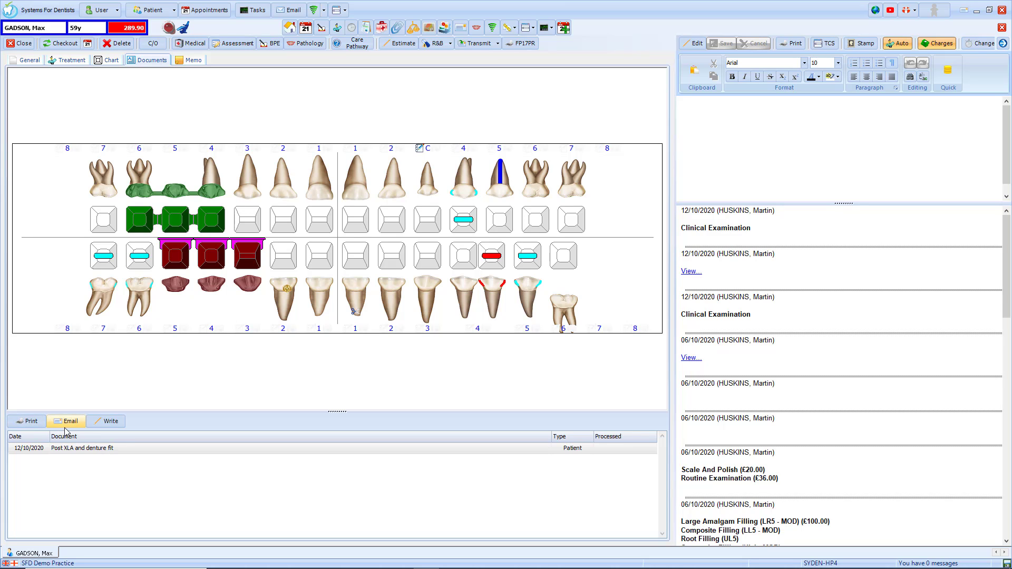
{"action": "left_click", "coordinate": [120, 429]}
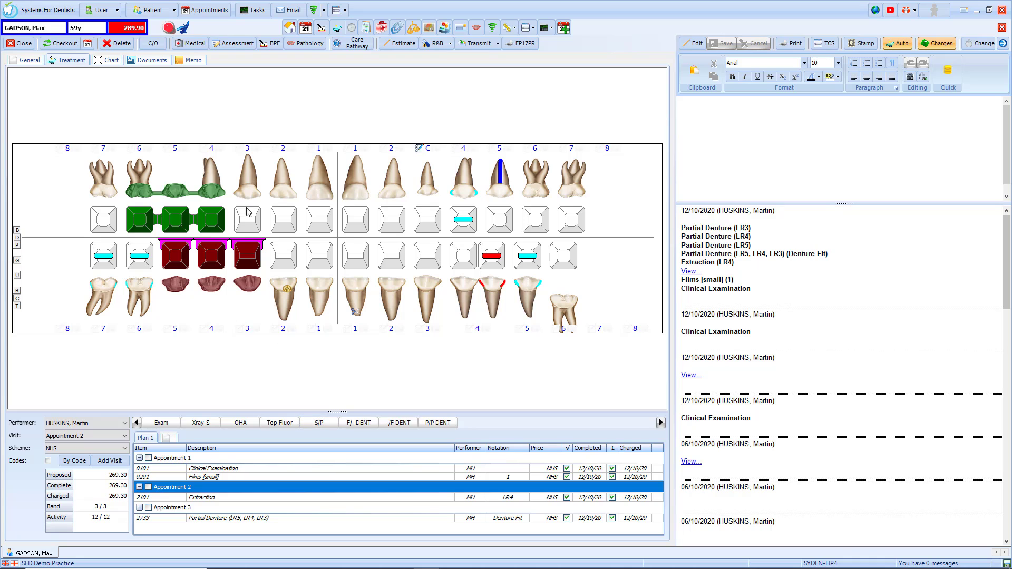
- Write the treatment form memo "This is a example memo note for the hygienist", look at it from the general details, and delete its text
{"action": "left_click", "coordinate": [194, 62]}
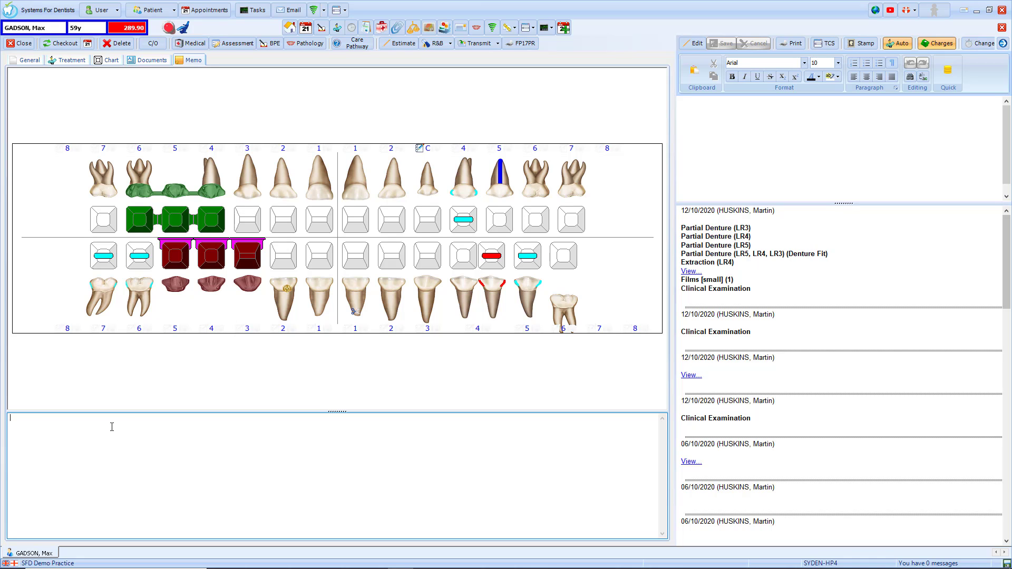
{"action": "type", "text": "This is a example memo note for the hygienist"}
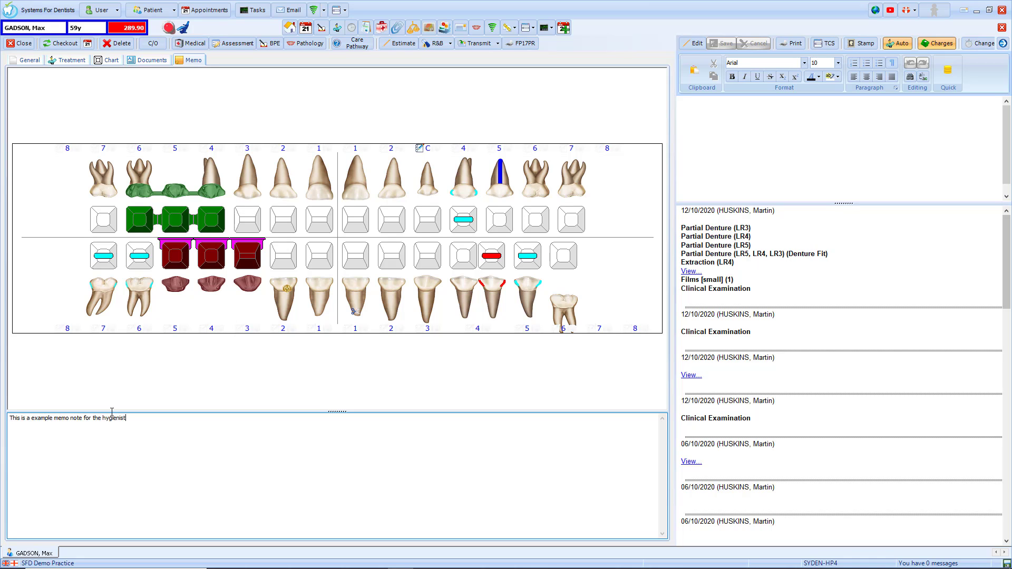
{"action": "left_click", "coordinate": [39, 60]}
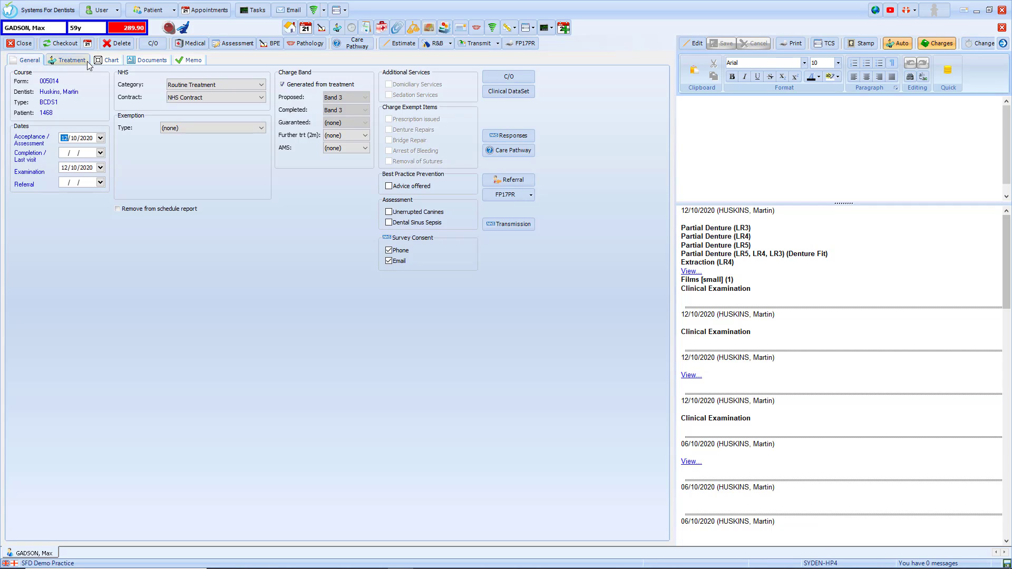
{"action": "left_click", "coordinate": [187, 61]}
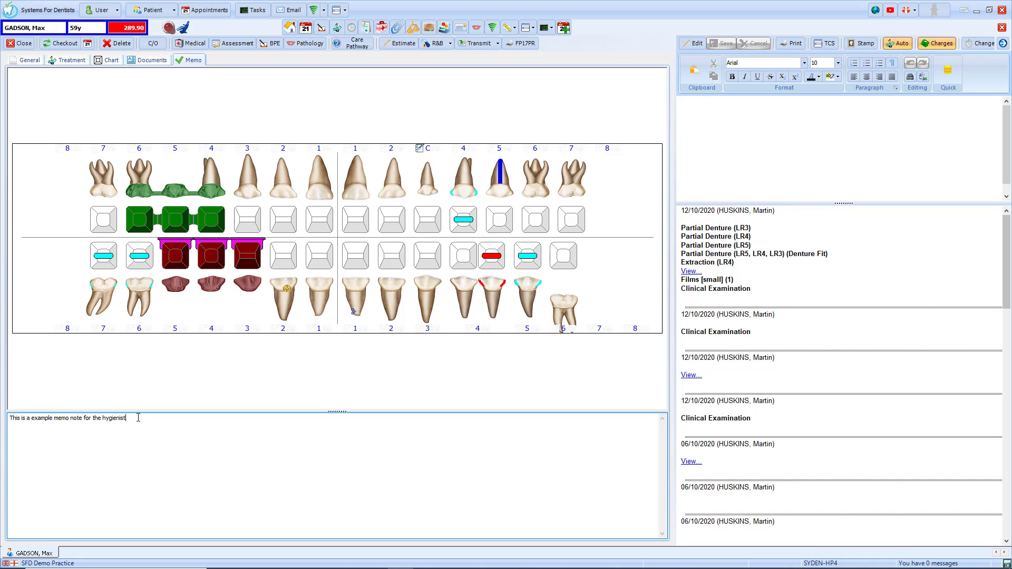
{"action": "left_click_drag", "start_coordinate": [133, 417], "coordinate": [10, 417]}
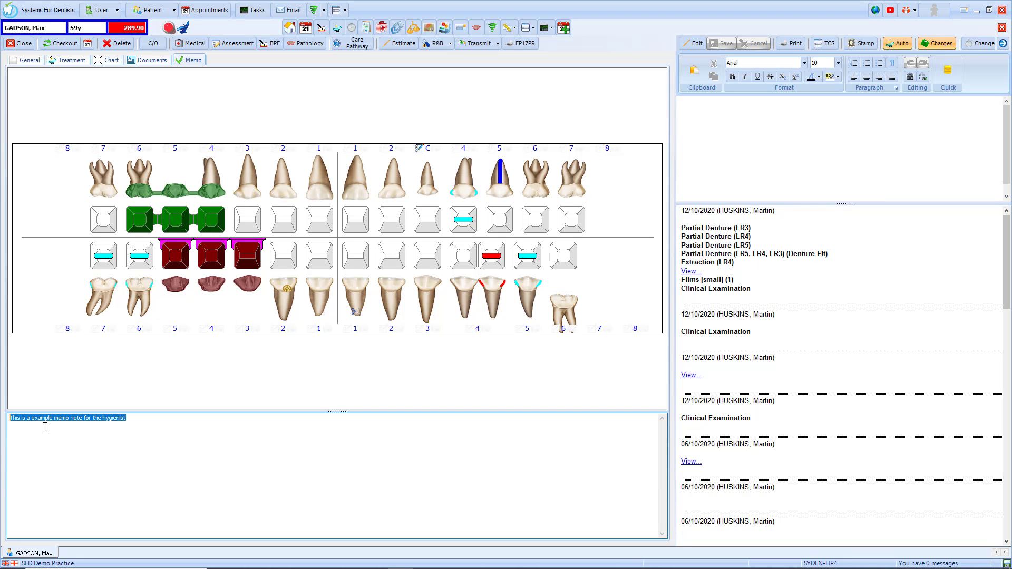
{"action": "key", "text": "Delete"}
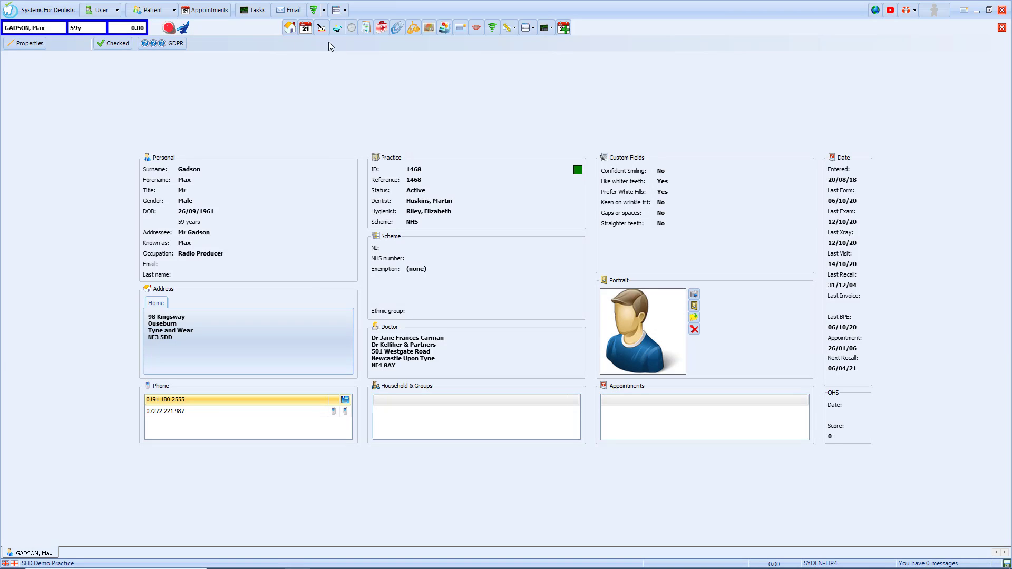
- Start a new implant placement record for tooth UR3 in the patient's implant chart, with the type Immediate
{"action": "left_click", "coordinate": [531, 30]}
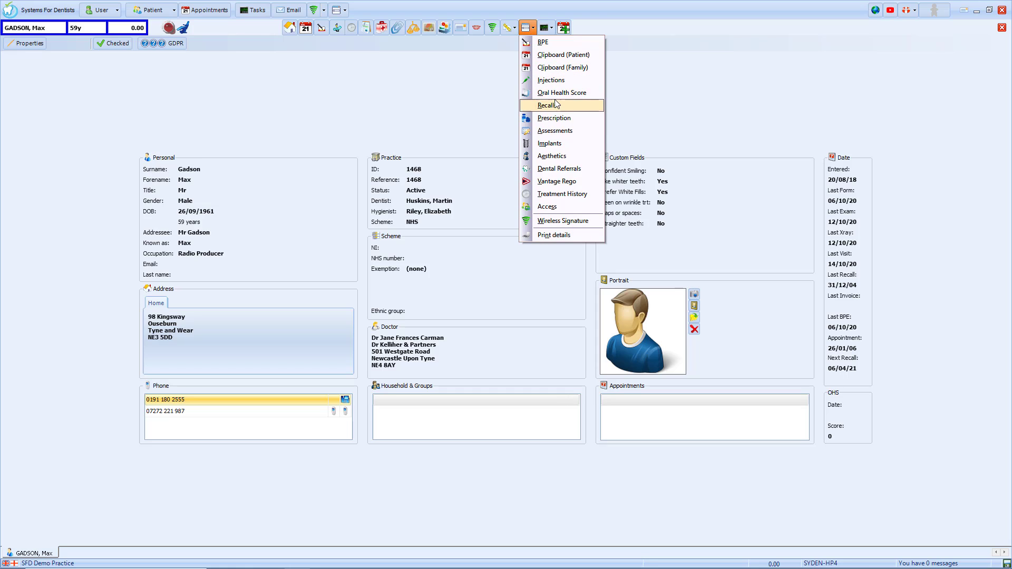
{"action": "left_click", "coordinate": [562, 147]}
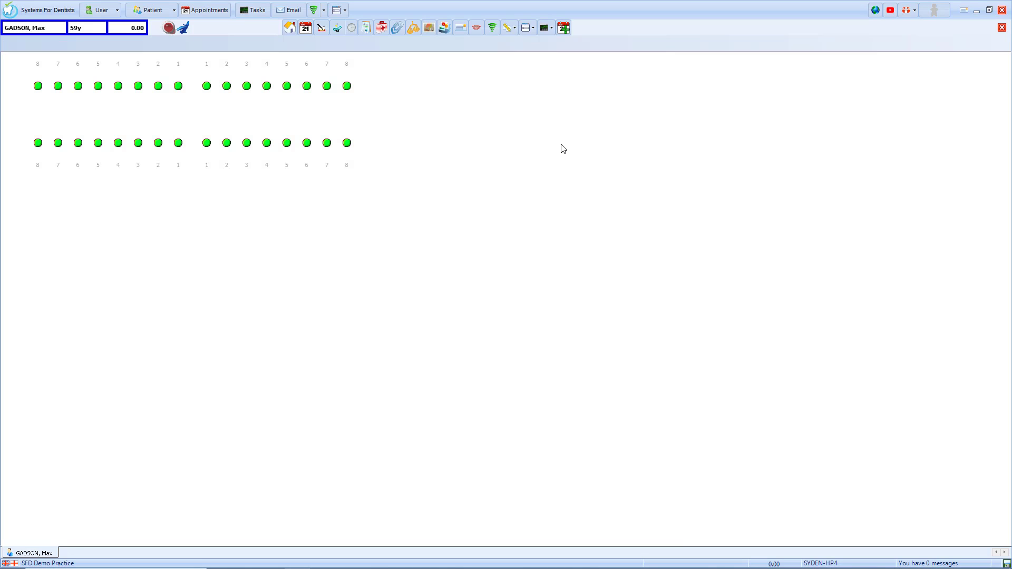
{"action": "right_click", "coordinate": [138, 87]}
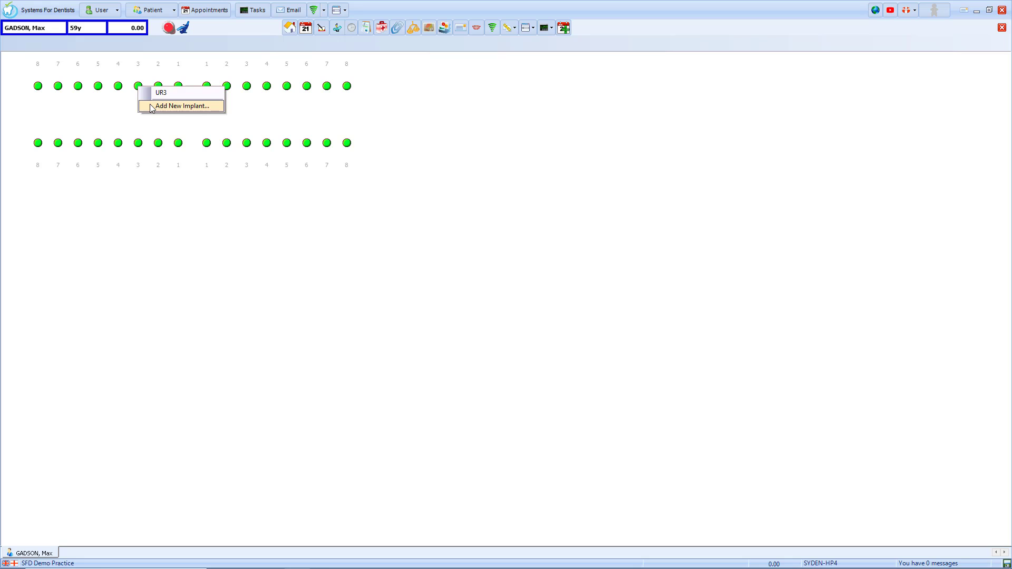
{"action": "left_click", "coordinate": [150, 106]}
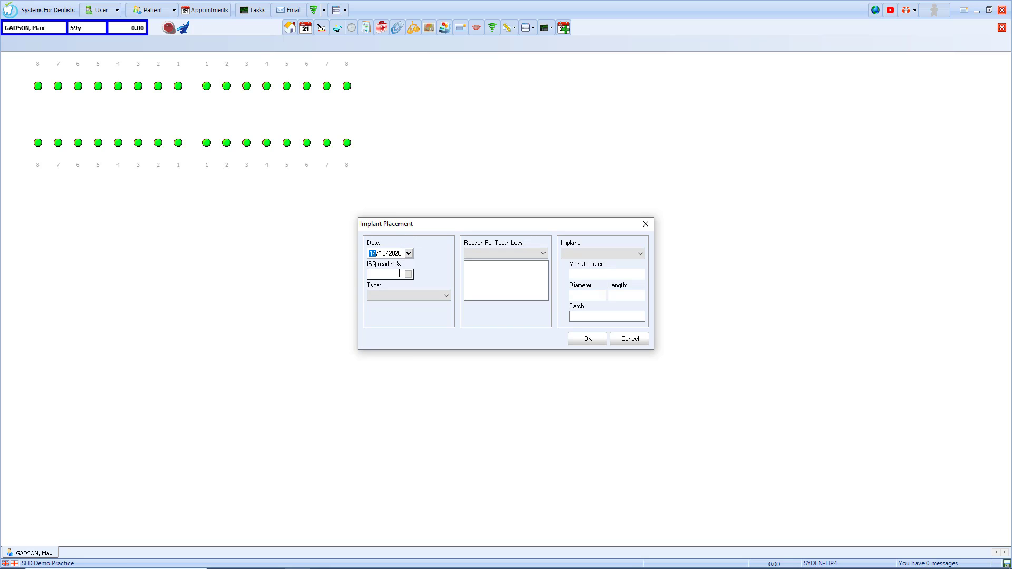
{"action": "left_click", "coordinate": [397, 295]}
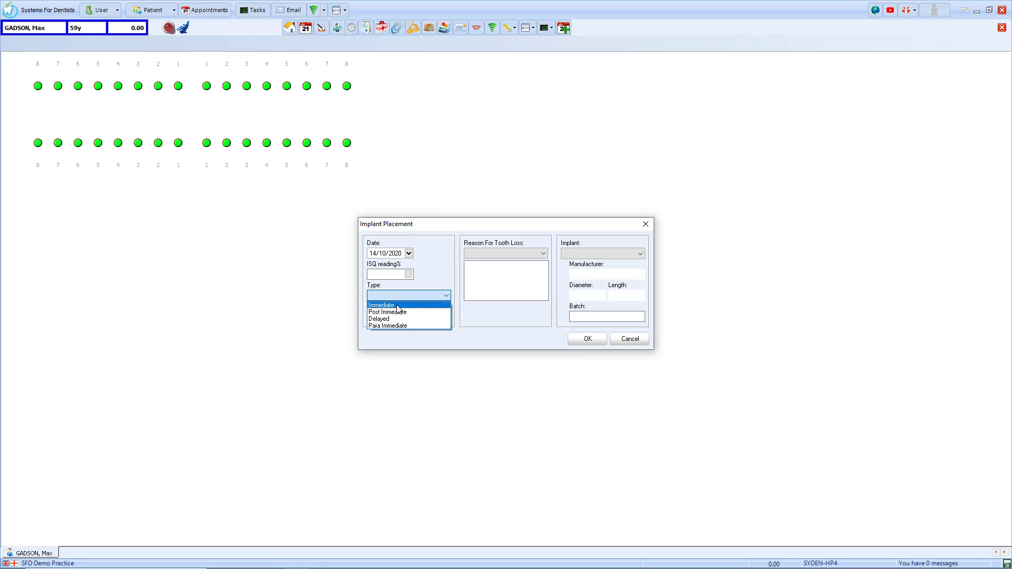
{"action": "left_click", "coordinate": [399, 306]}
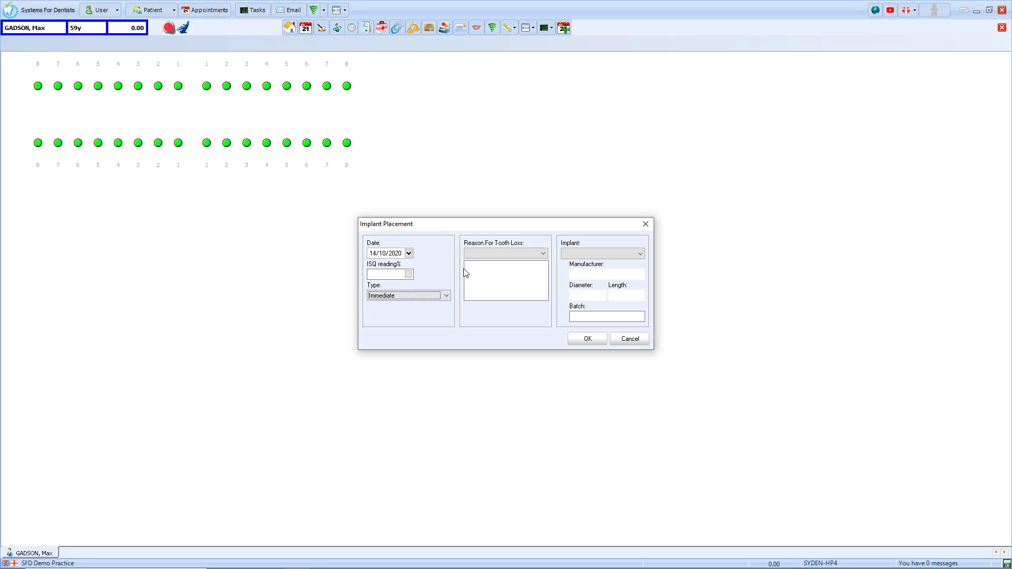
- Set the implant's reason for tooth loss to Fail RCT with the note "Any additional notes"
{"action": "left_click", "coordinate": [497, 253]}
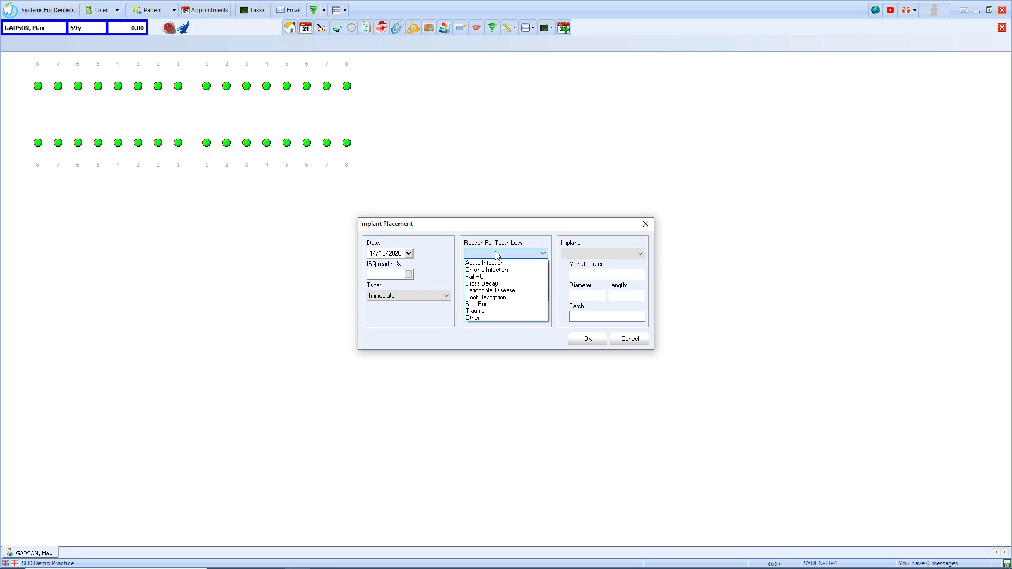
{"action": "left_click", "coordinate": [511, 278]}
{"action": "left_click", "coordinate": [511, 275]}
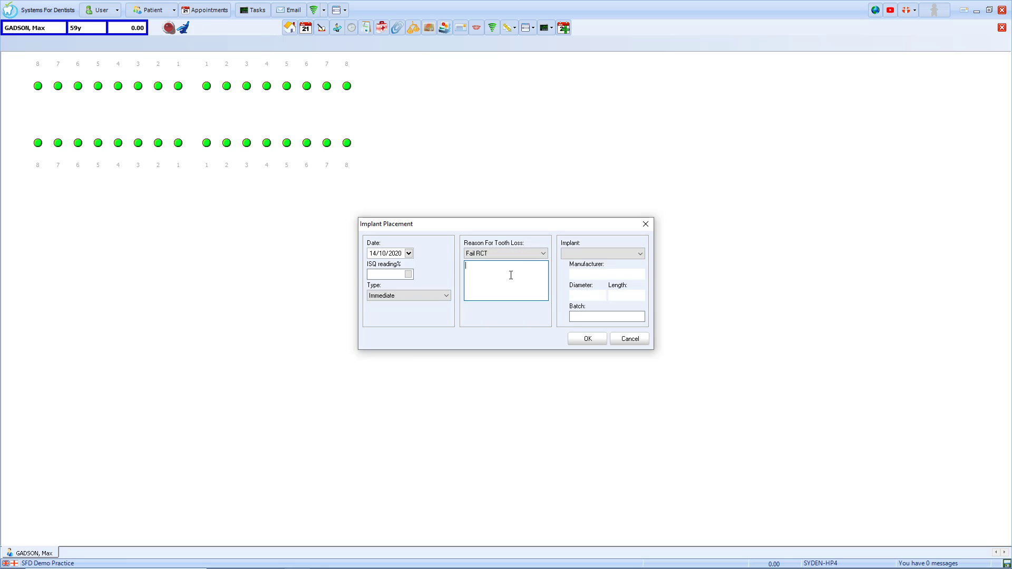
{"action": "type", "text": "Any additional notes"}
- Choose implant BSMKIII-13 with batch 654654654 and save the UR3 implant placement
{"action": "left_click", "coordinate": [603, 255]}
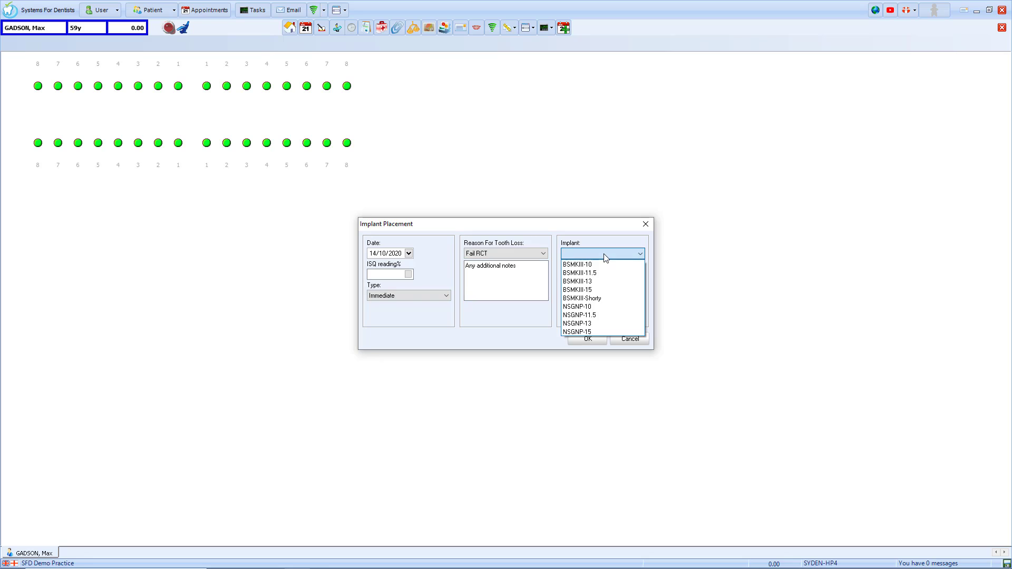
{"action": "left_click", "coordinate": [607, 283]}
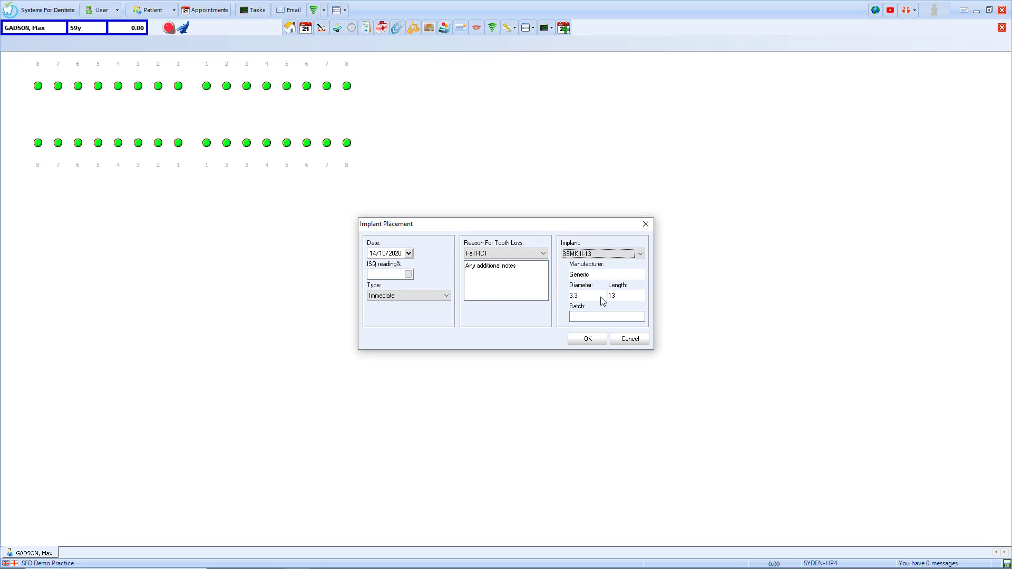
{"action": "left_click", "coordinate": [596, 317]}
{"action": "type", "text": "654654654"}
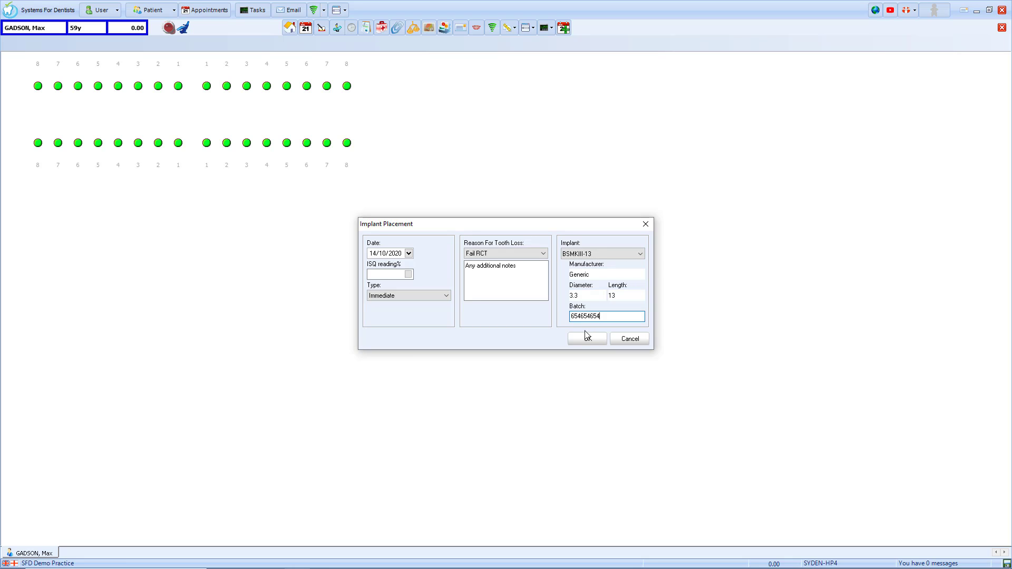
{"action": "left_click", "coordinate": [588, 339]}
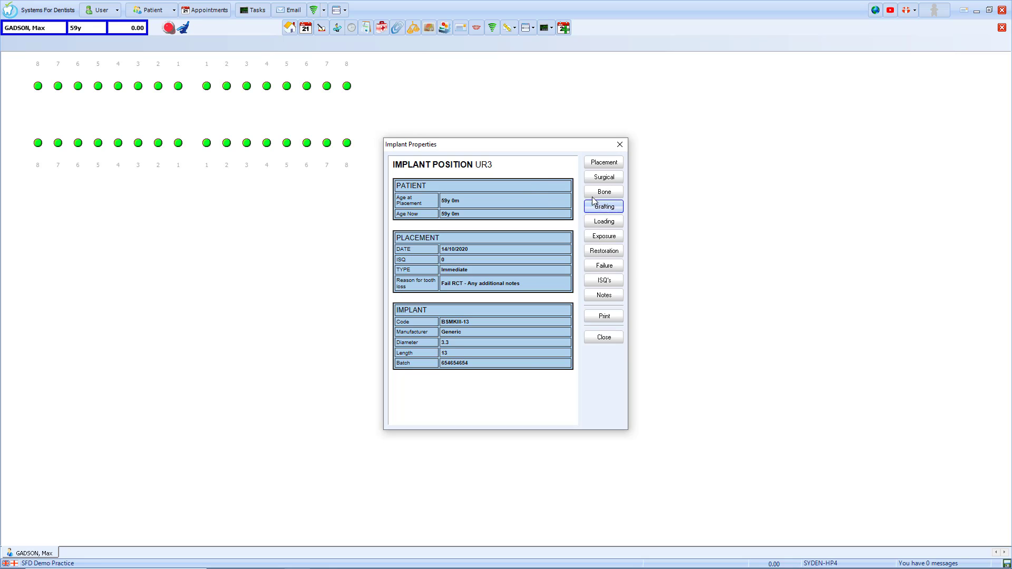
- Record the UR3 implant's surgical protocol with the site preparation Drilling only
{"action": "left_click", "coordinate": [604, 179]}
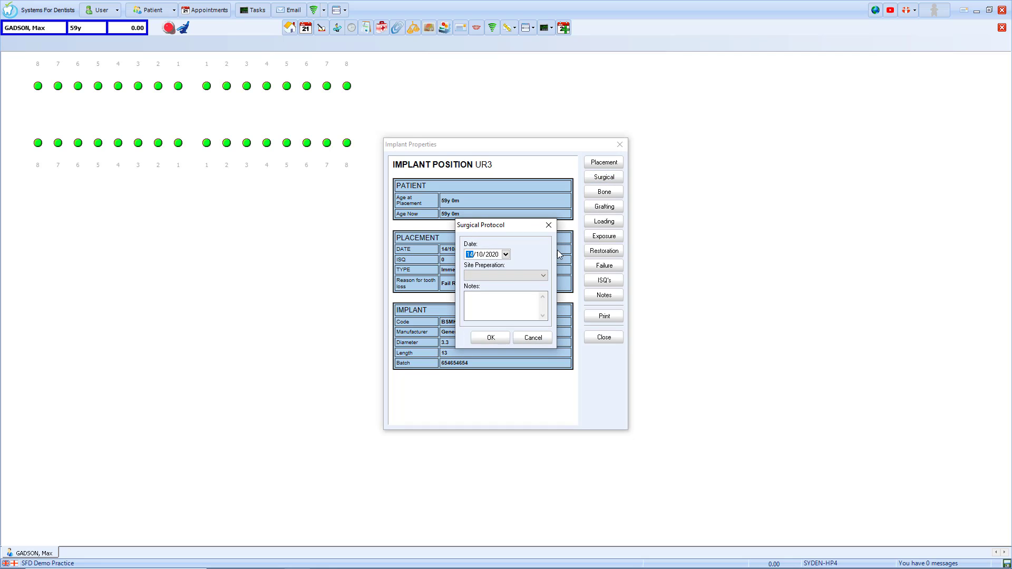
{"action": "left_click", "coordinate": [546, 274]}
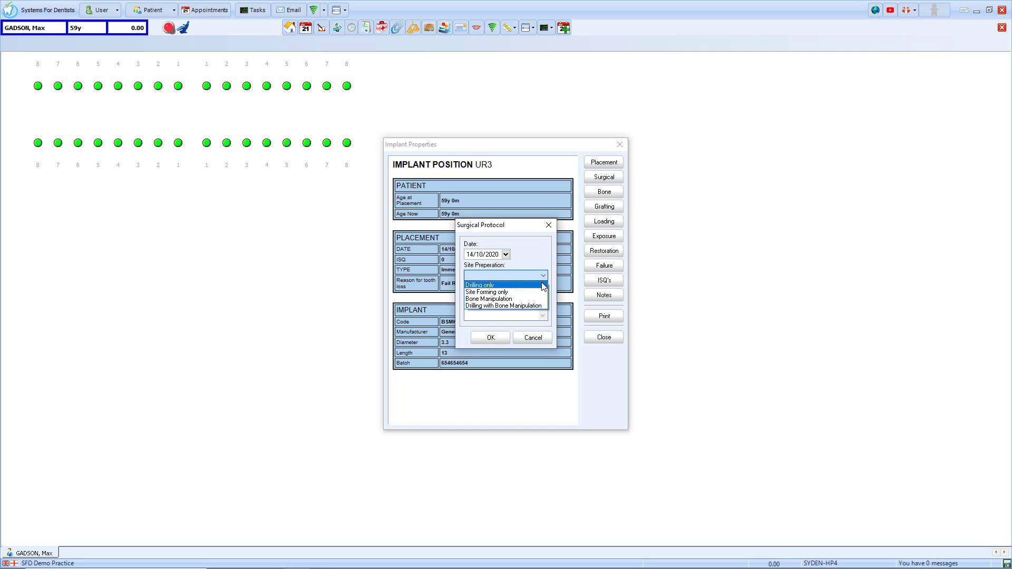
{"action": "left_click", "coordinate": [544, 285]}
{"action": "left_click", "coordinate": [491, 337]}
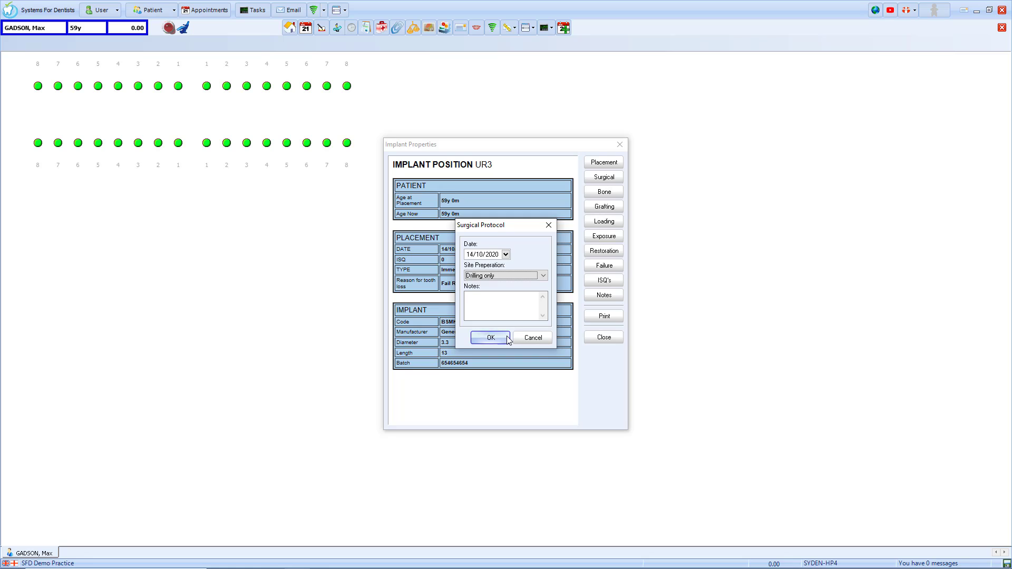
{"action": "scroll", "coordinate": [507, 340], "scroll_direction": "down", "scroll_amount": 1}
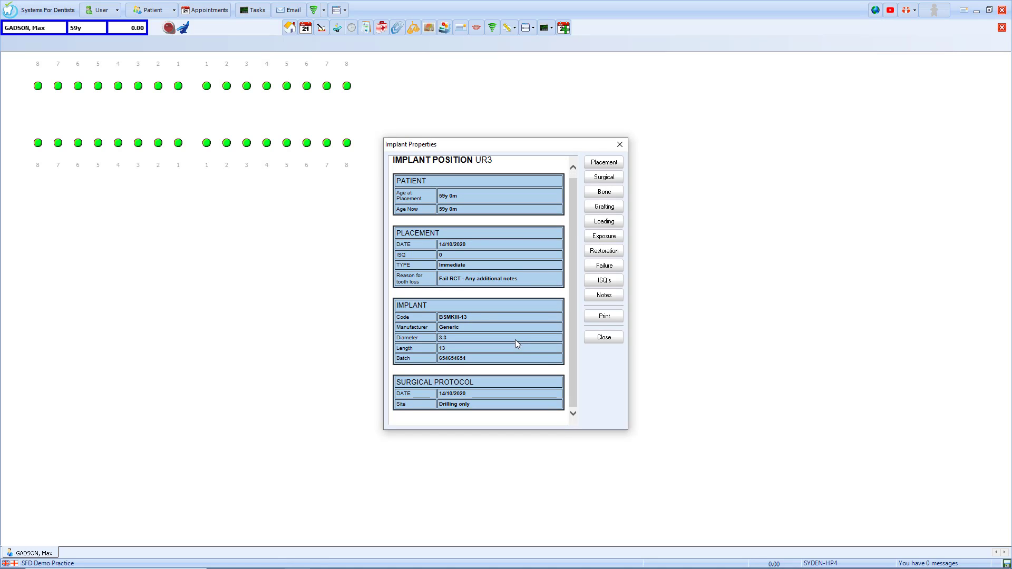
- Record grafting for the UR3 implant: stage Time of implant placement, procedure Socket or Defect infill, material Synthetic
{"action": "left_click", "coordinate": [591, 207]}
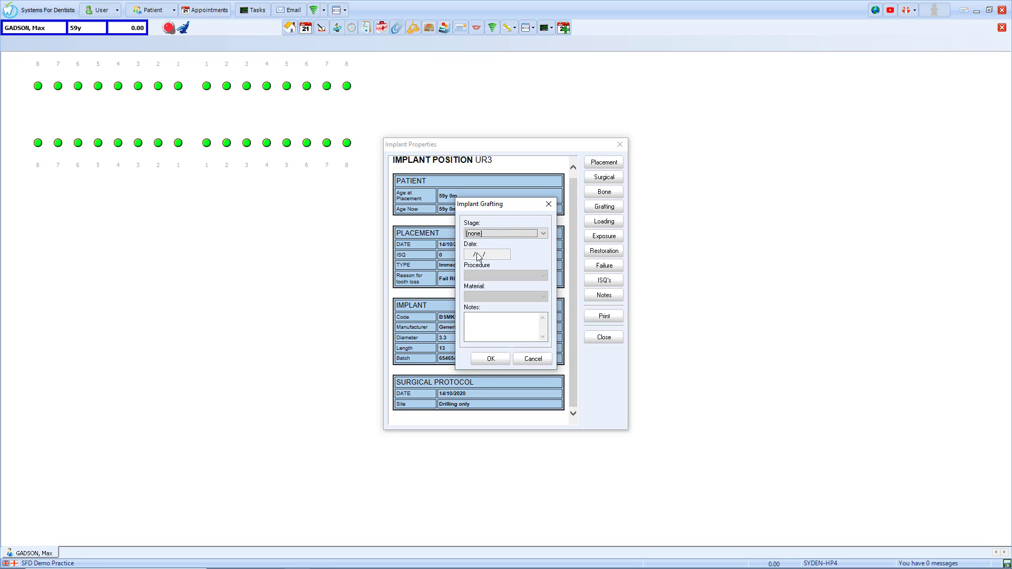
{"action": "left_click", "coordinate": [489, 233]}
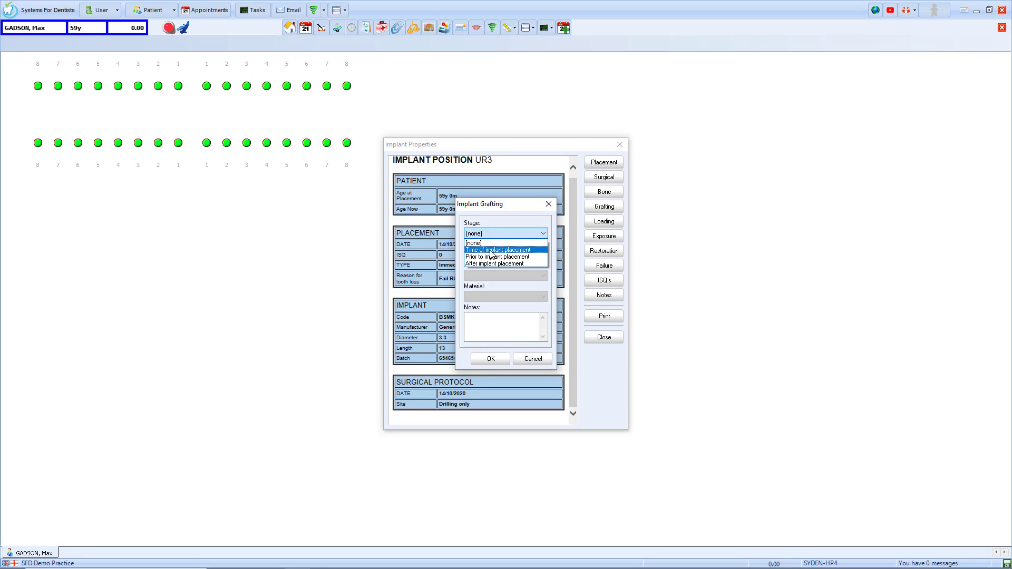
{"action": "left_click", "coordinate": [492, 253]}
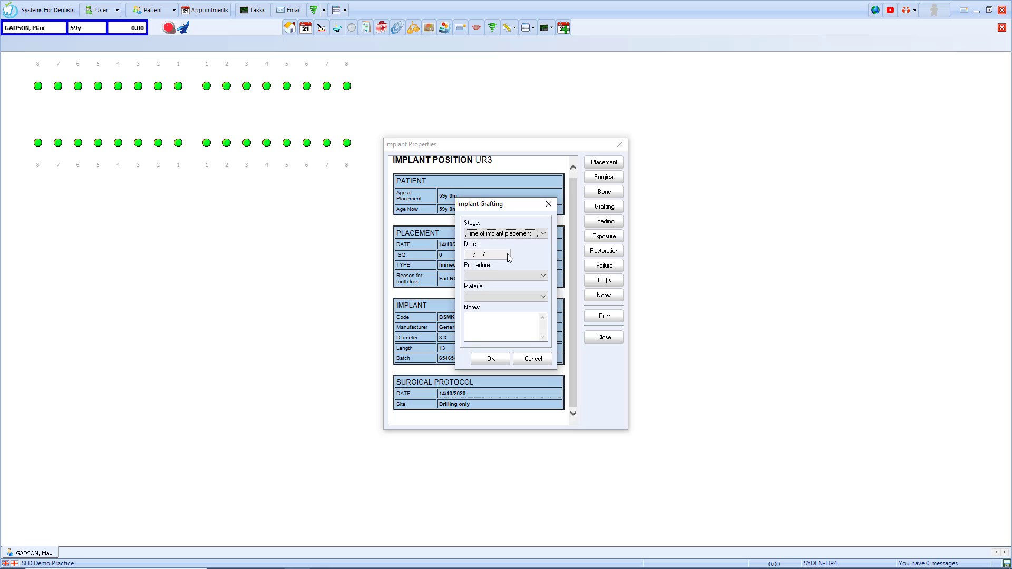
{"action": "left_click", "coordinate": [489, 274]}
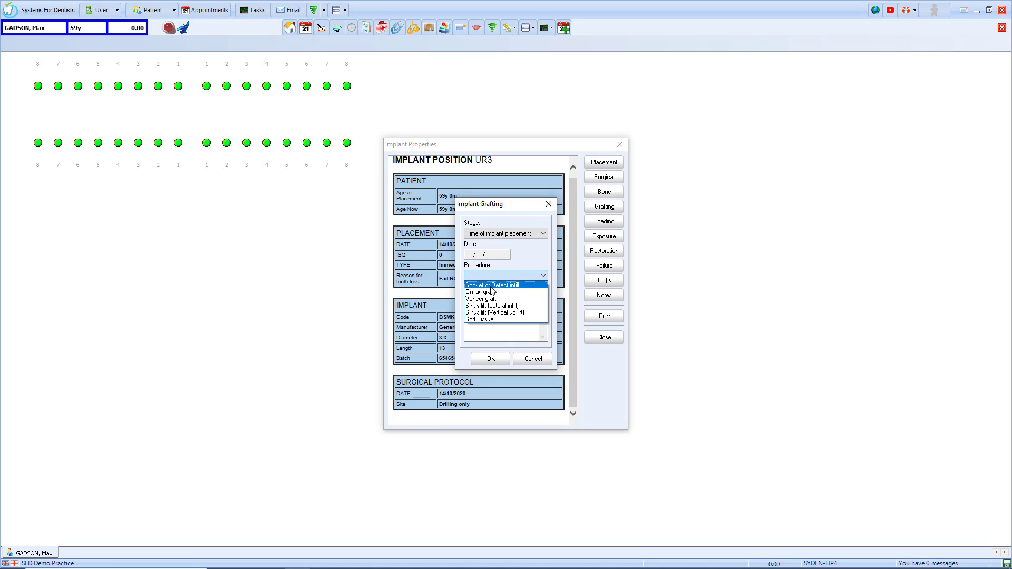
{"action": "left_click", "coordinate": [489, 285]}
{"action": "left_click", "coordinate": [490, 296]}
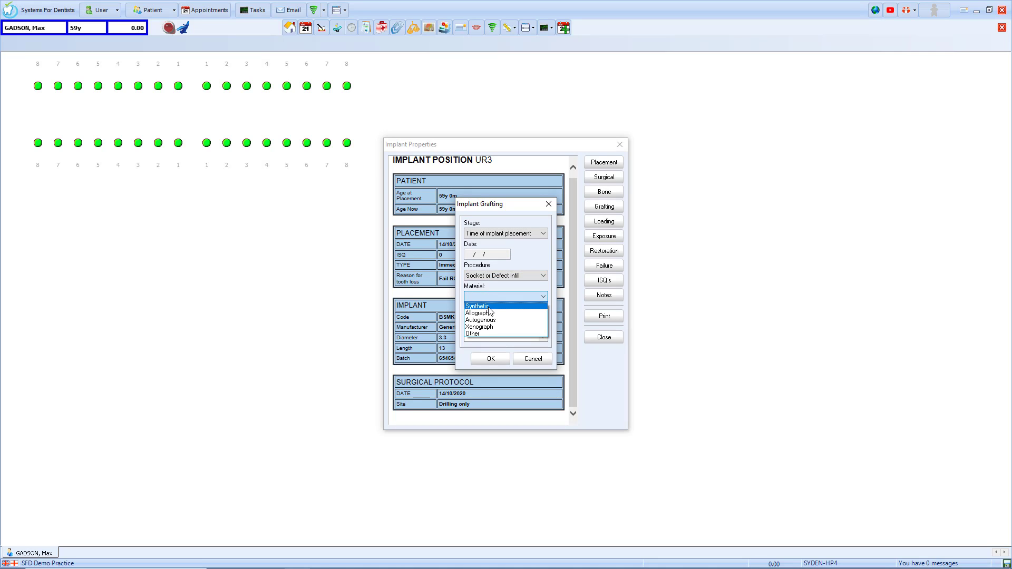
{"action": "left_click", "coordinate": [489, 308]}
{"action": "left_click", "coordinate": [490, 359]}
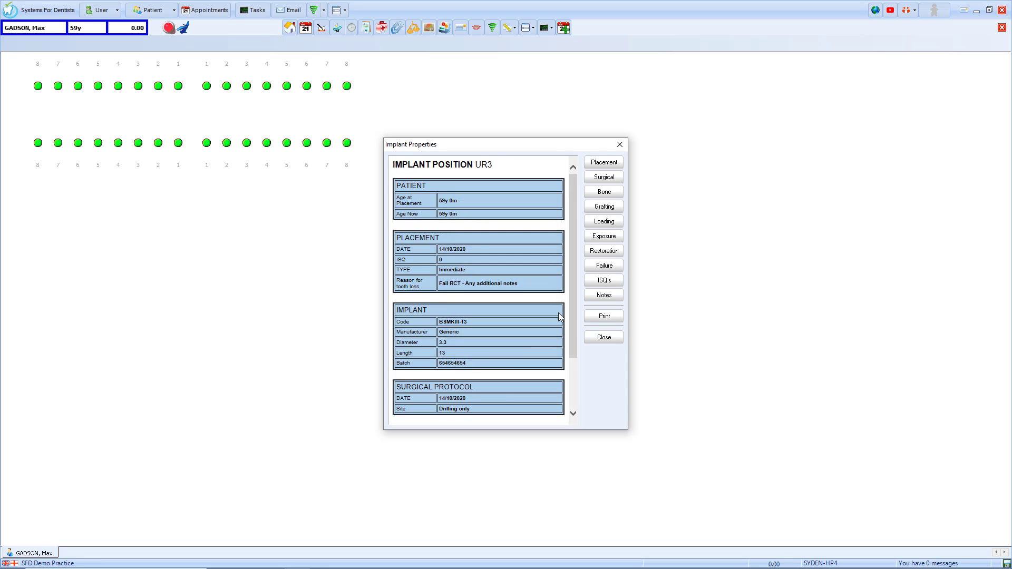
- Record the UR3 implant's loading with the type Immediate
{"action": "left_click", "coordinate": [604, 221]}
{"action": "left_click", "coordinate": [518, 268]}
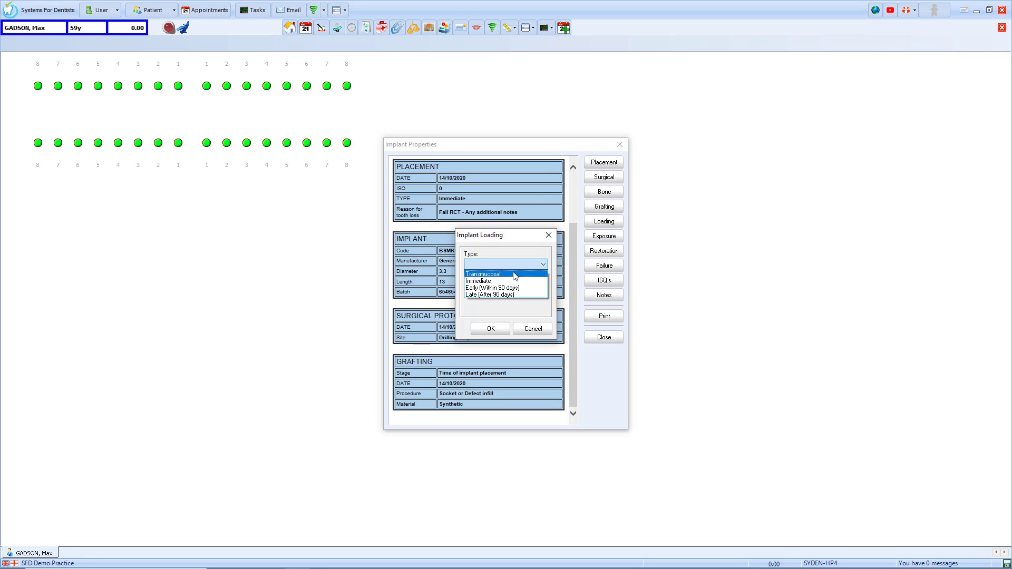
{"action": "left_click", "coordinate": [507, 281]}
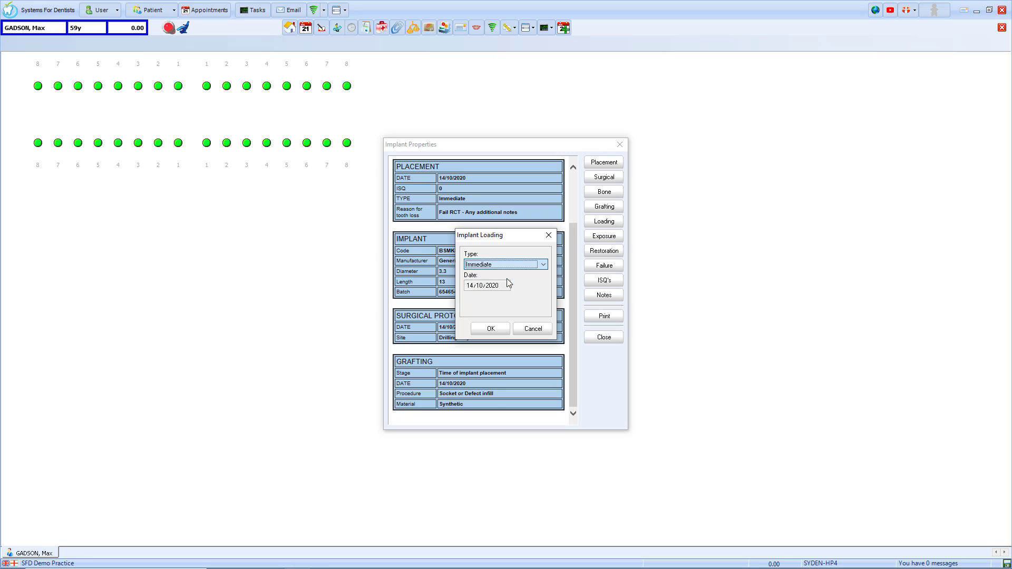
{"action": "left_click", "coordinate": [490, 329]}
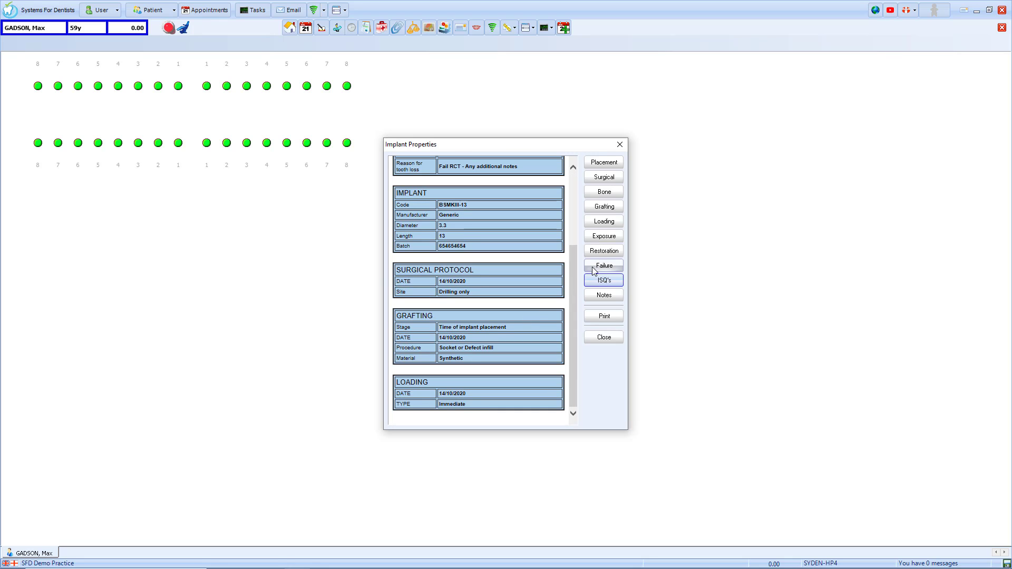
- Add the note "This is a implant test note" to the UR3 implant and close its properties
{"action": "left_click", "coordinate": [604, 294]}
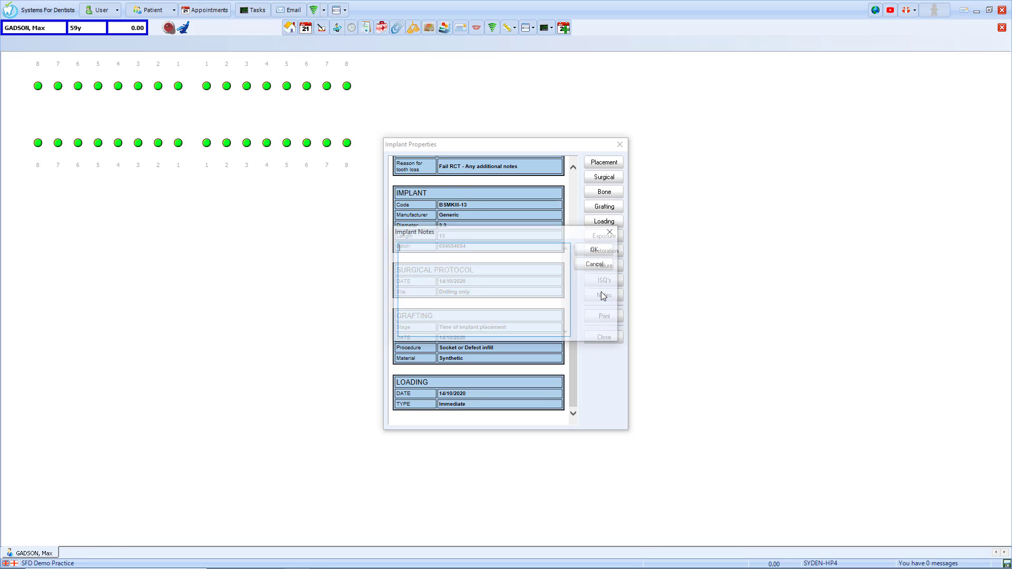
{"action": "type", "text": "This is a implant test note"}
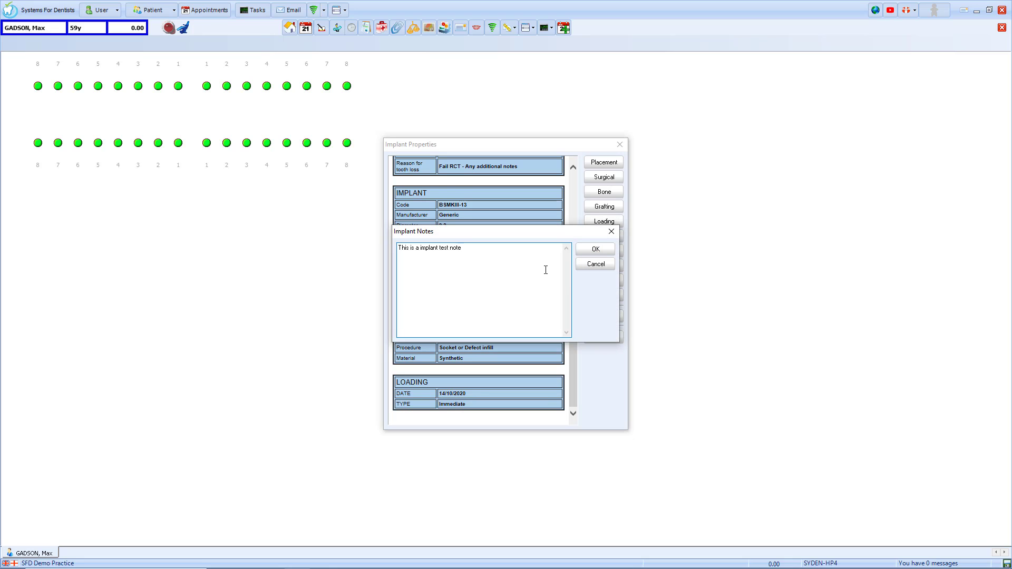
{"action": "left_click", "coordinate": [596, 251]}
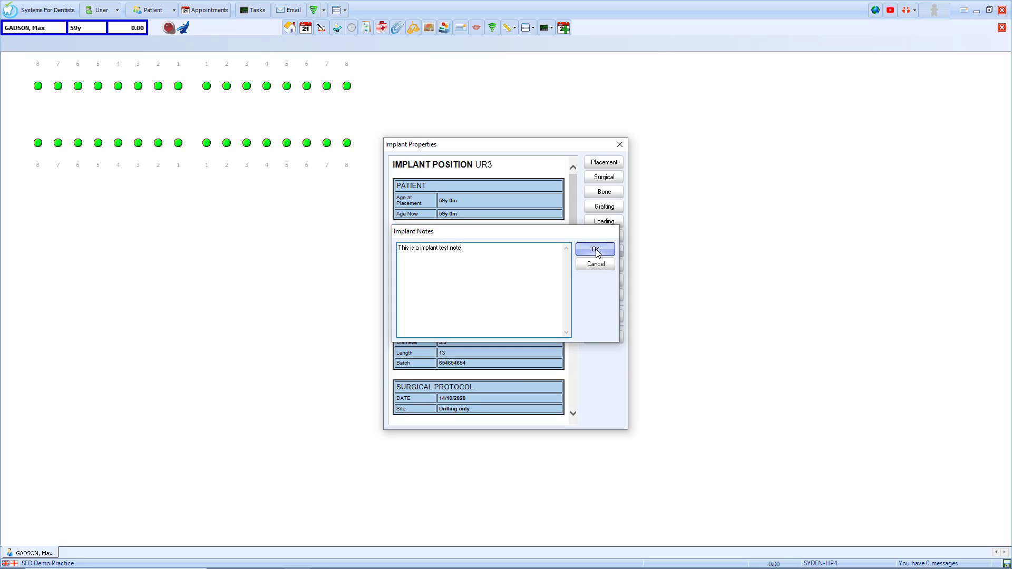
{"action": "scroll", "coordinate": [566, 285], "scroll_direction": "down", "scroll_amount": 5}
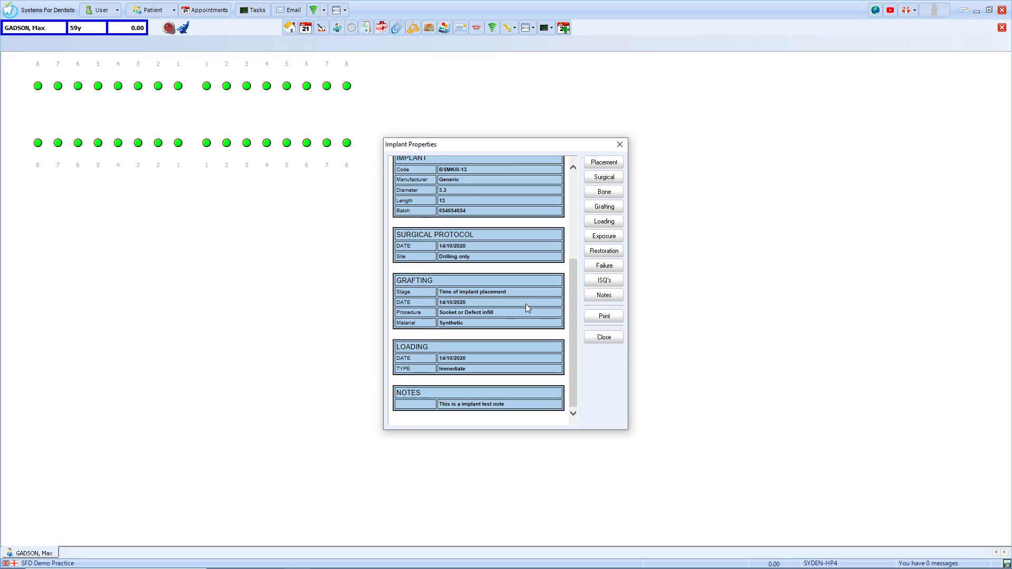
{"action": "left_click", "coordinate": [614, 340]}
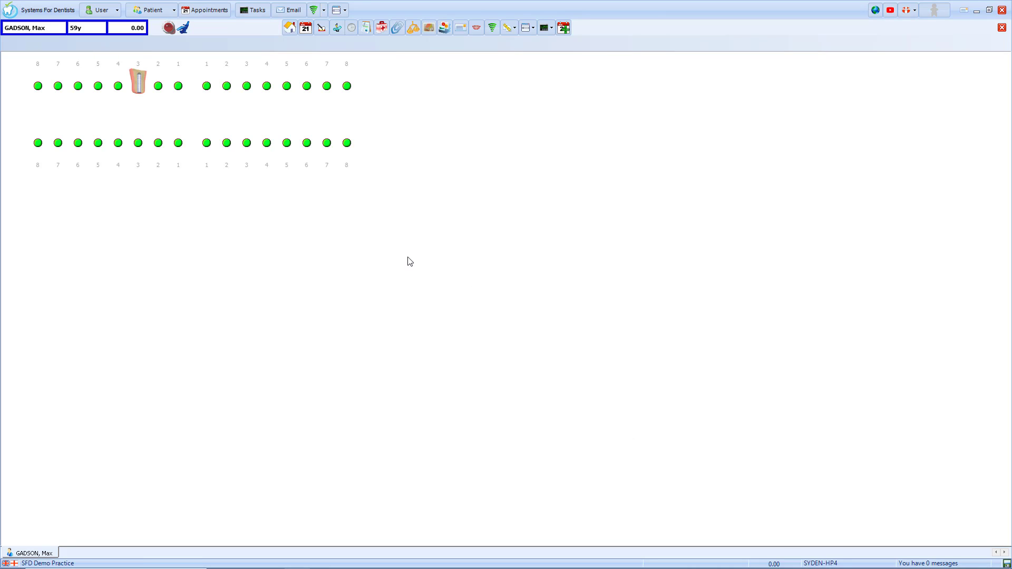
- Reopen the UR3 implant record dated 14/10/2020, review its recorded details and close it
{"action": "right_click", "coordinate": [138, 90]}
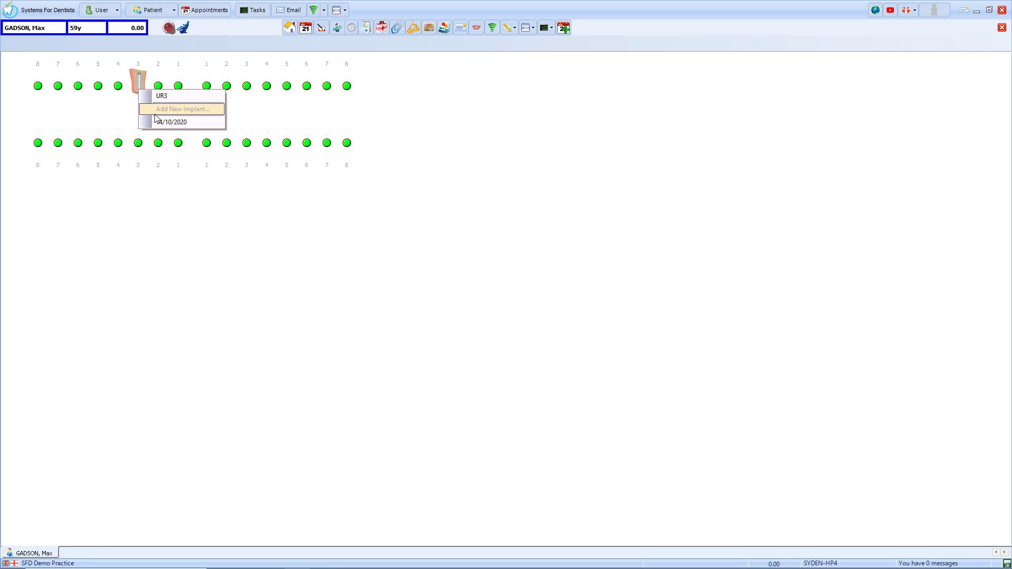
{"action": "left_click", "coordinate": [184, 124]}
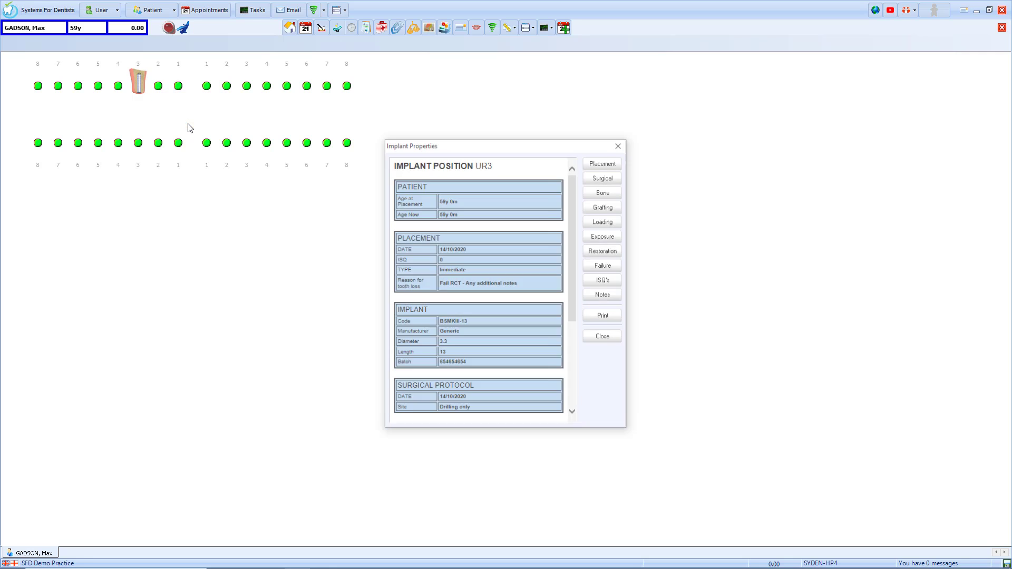
{"action": "scroll", "coordinate": [520, 203], "scroll_direction": "down", "scroll_amount": 5}
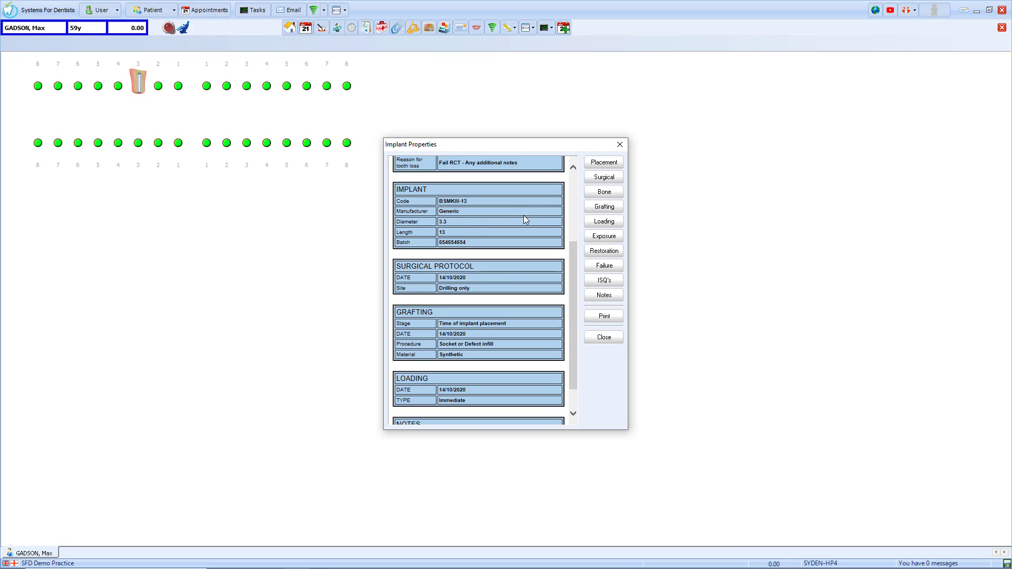
{"action": "left_click", "coordinate": [604, 338]}
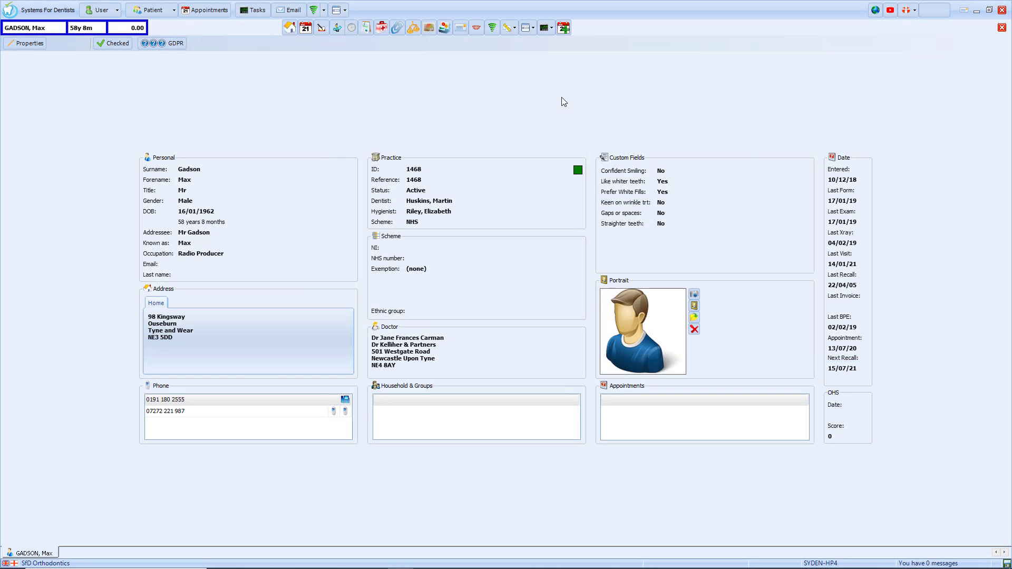
- Mark red injection points on the cheeks in the frontal and both profile views of the patient's Injections chart
{"action": "left_click", "coordinate": [530, 32]}
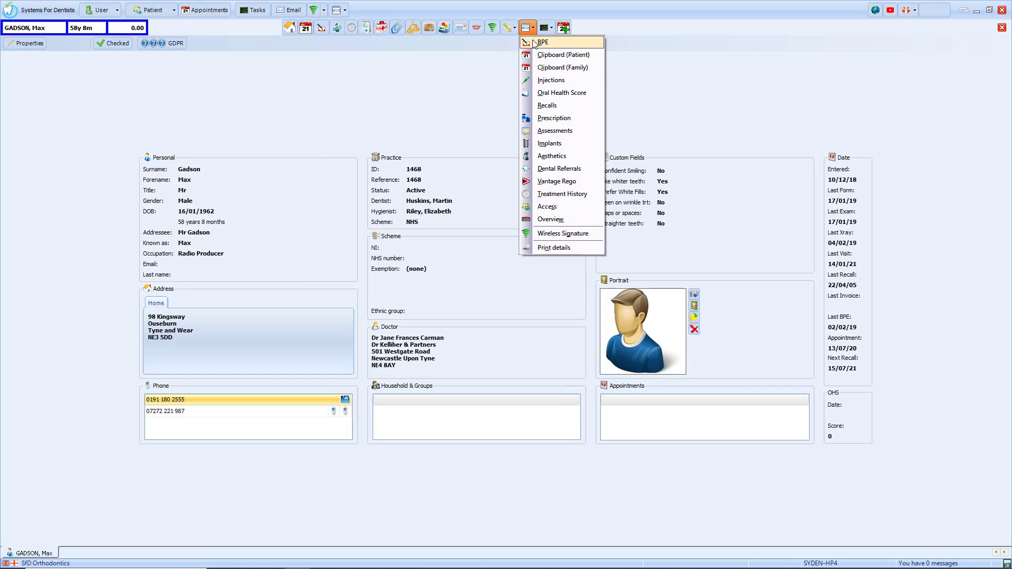
{"action": "left_click", "coordinate": [569, 86]}
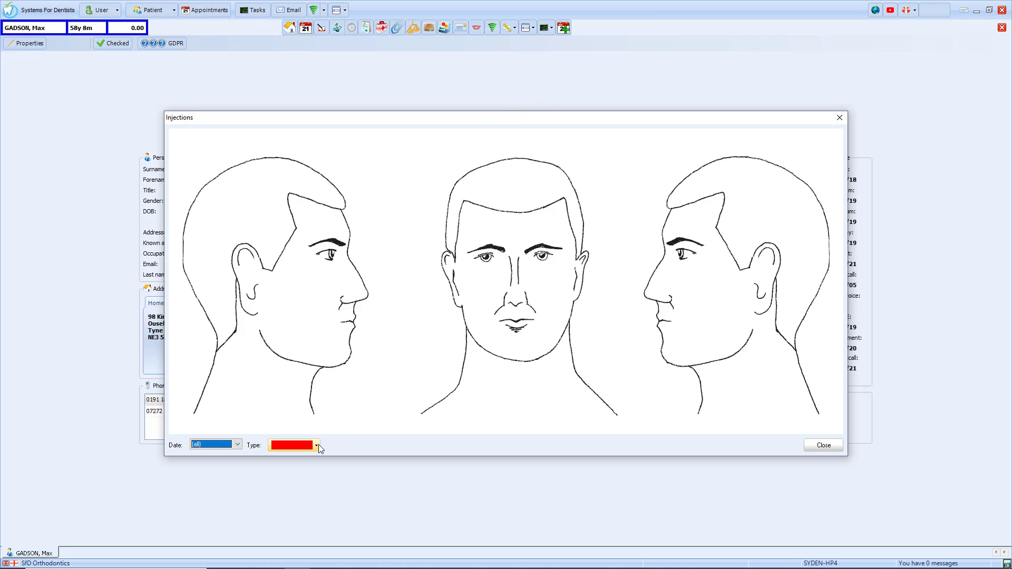
{"action": "left_click", "coordinate": [296, 288]}
{"action": "left_click", "coordinate": [481, 291]}
{"action": "left_click", "coordinate": [549, 291]}
{"action": "left_click", "coordinate": [238, 445]}
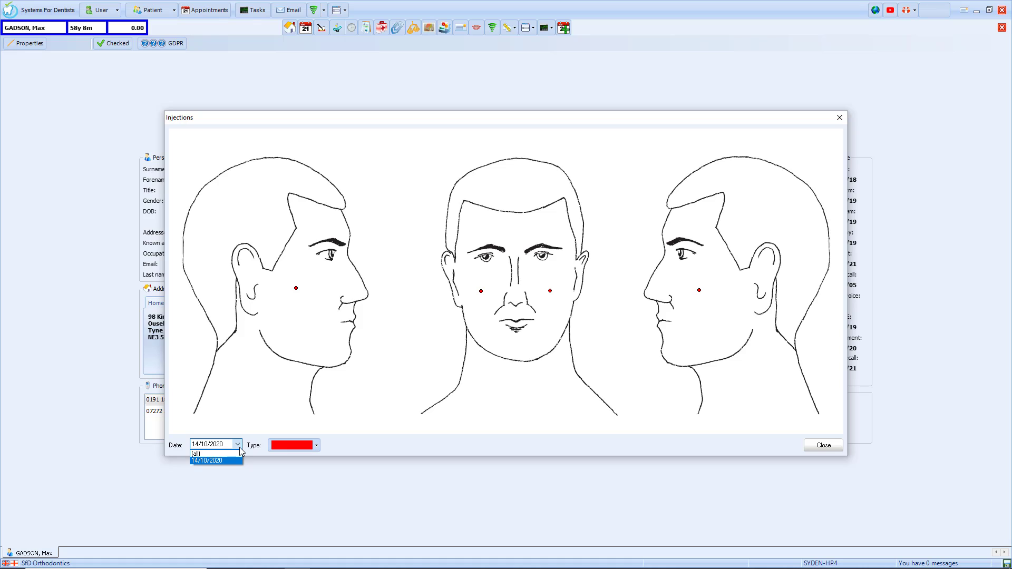
{"action": "left_click", "coordinate": [238, 445]}
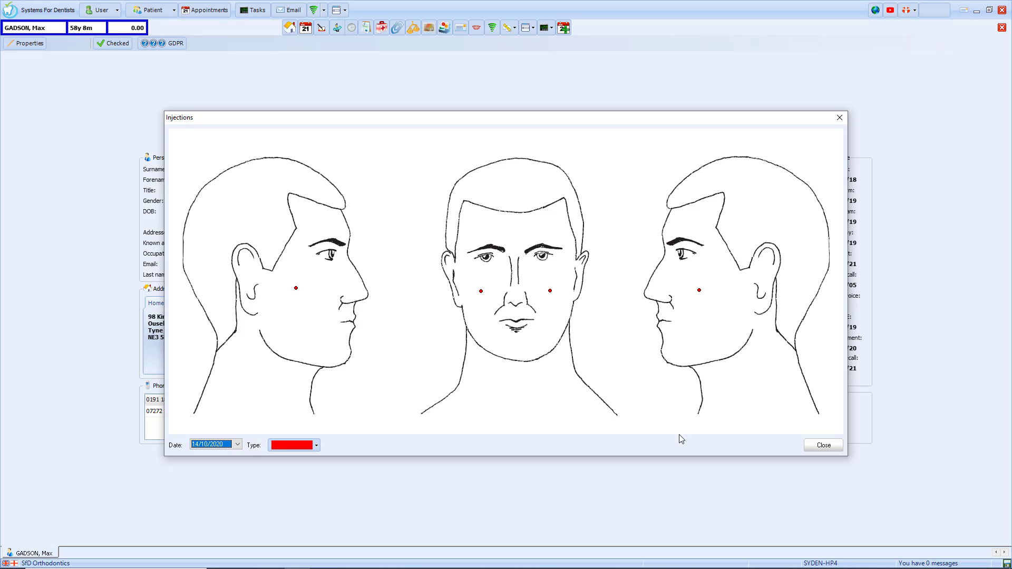
{"action": "left_click", "coordinate": [828, 447]}
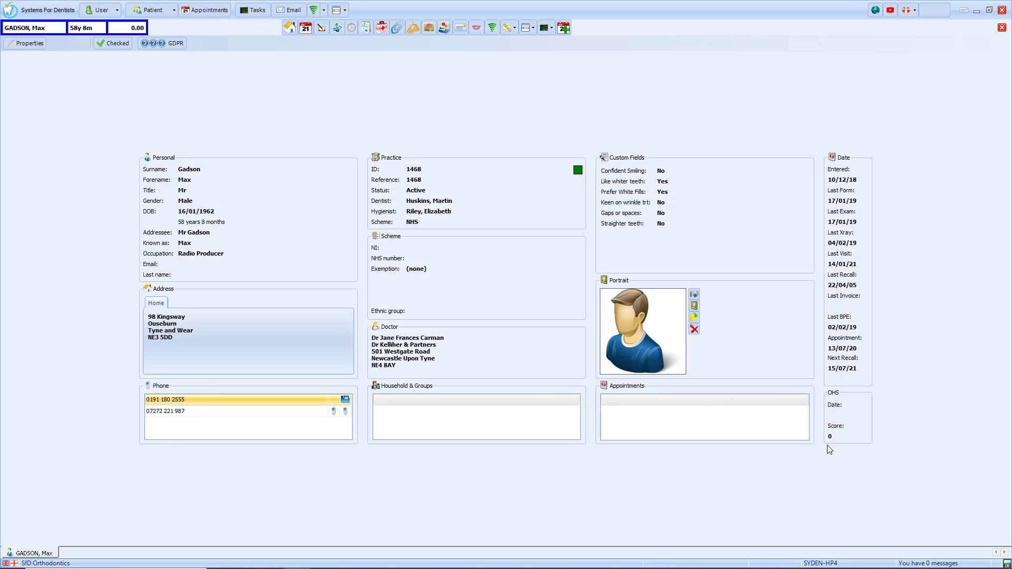
- Start a new aesthetics record for the patient and assign the first listed performer
{"action": "left_click", "coordinate": [533, 30]}
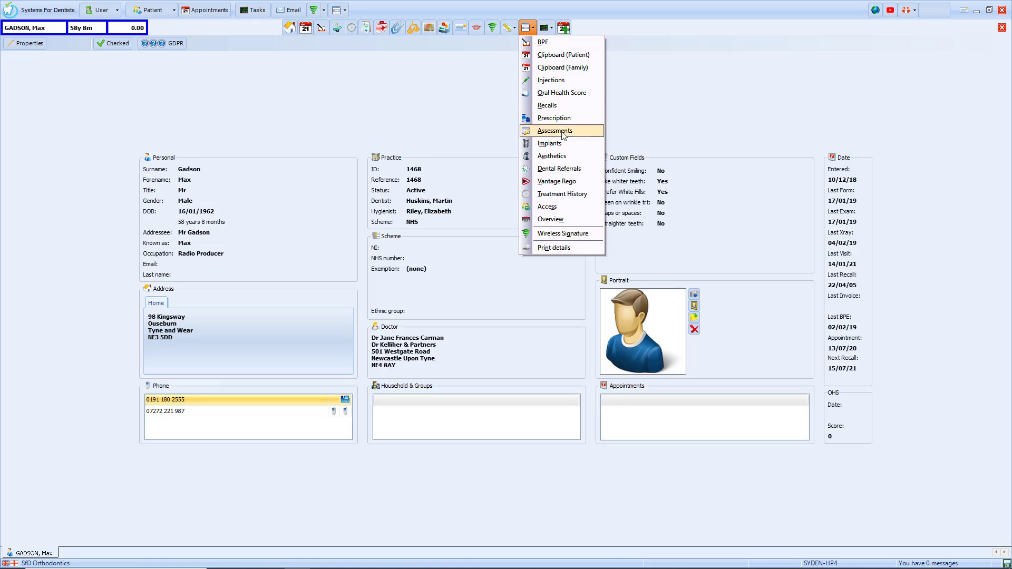
{"action": "left_click", "coordinate": [575, 157]}
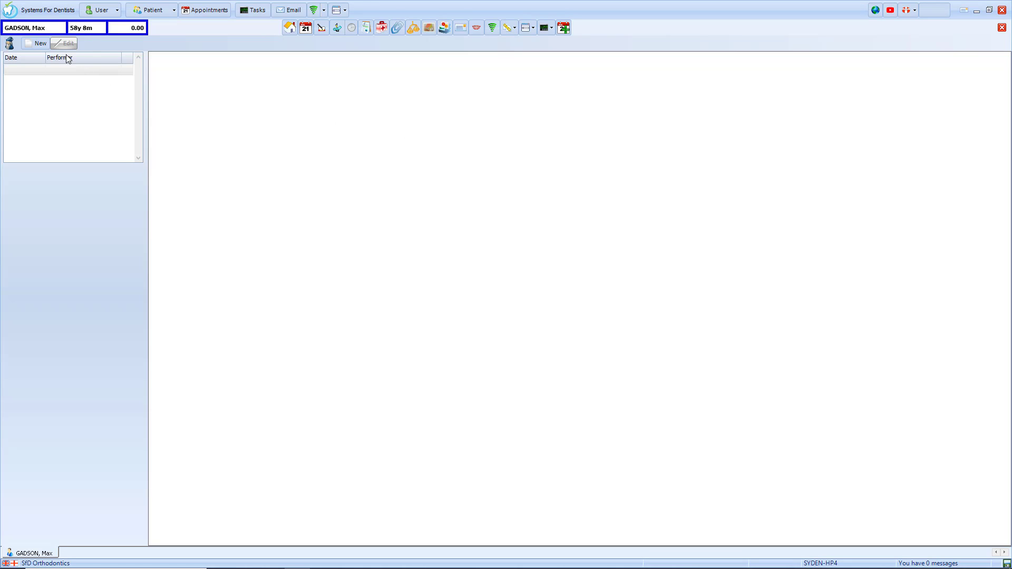
{"action": "left_click", "coordinate": [45, 44]}
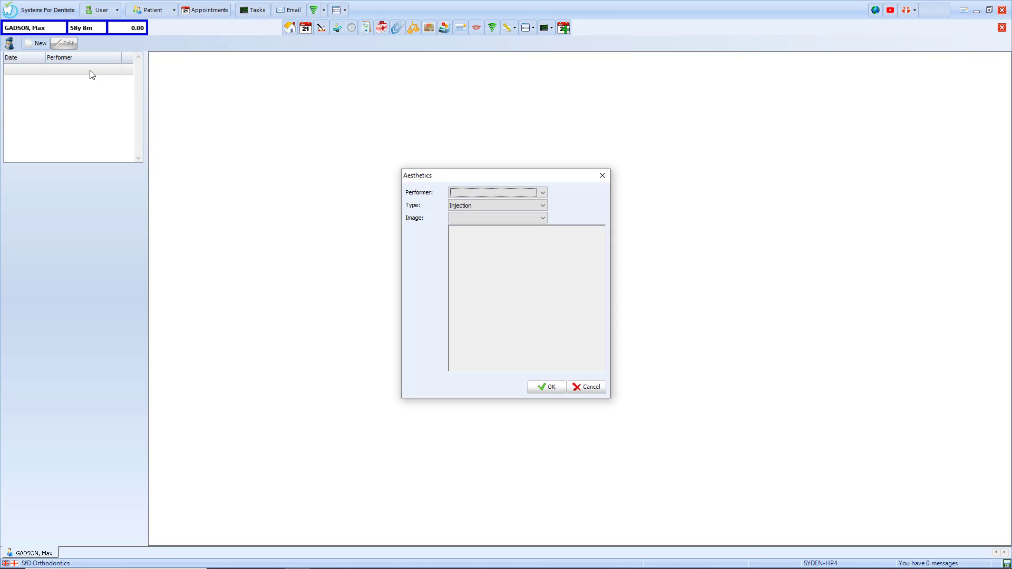
{"action": "left_click", "coordinate": [528, 193]}
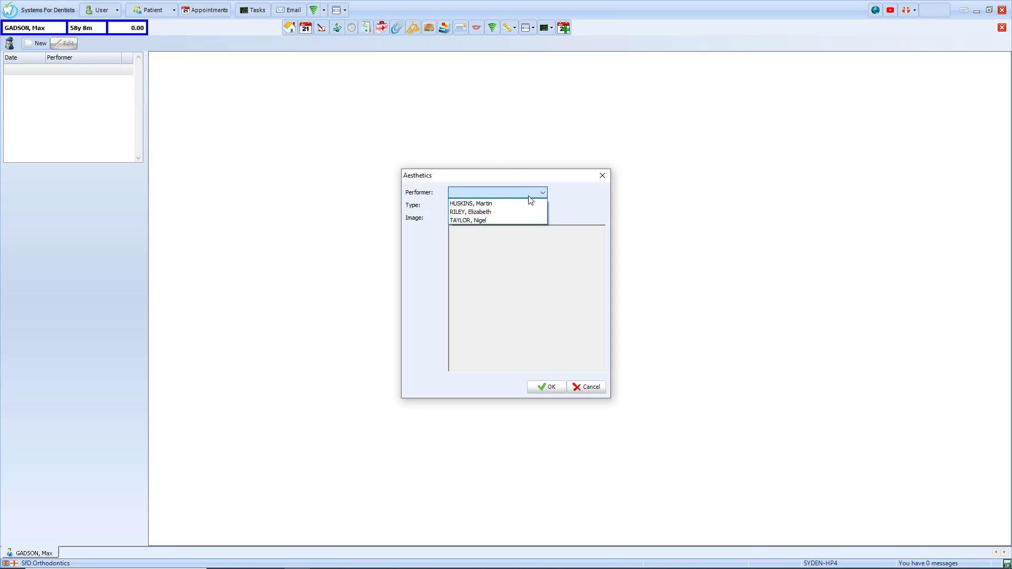
{"action": "left_click", "coordinate": [528, 203]}
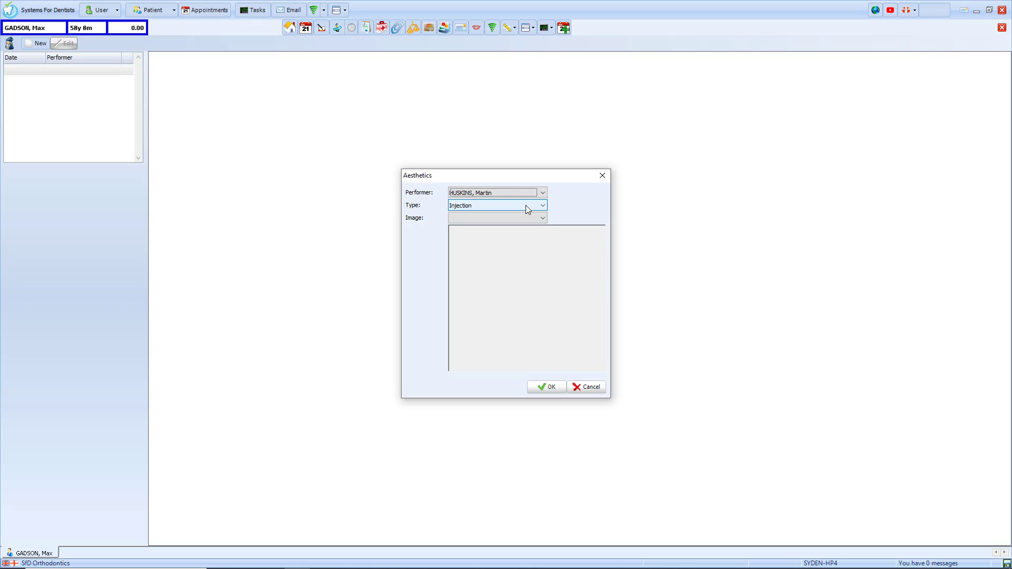
- Keep the aesthetics type as Injection, choose the Face image and create the record
{"action": "left_click", "coordinate": [526, 205]}
{"action": "left_click", "coordinate": [526, 205]}
{"action": "left_click", "coordinate": [525, 219]}
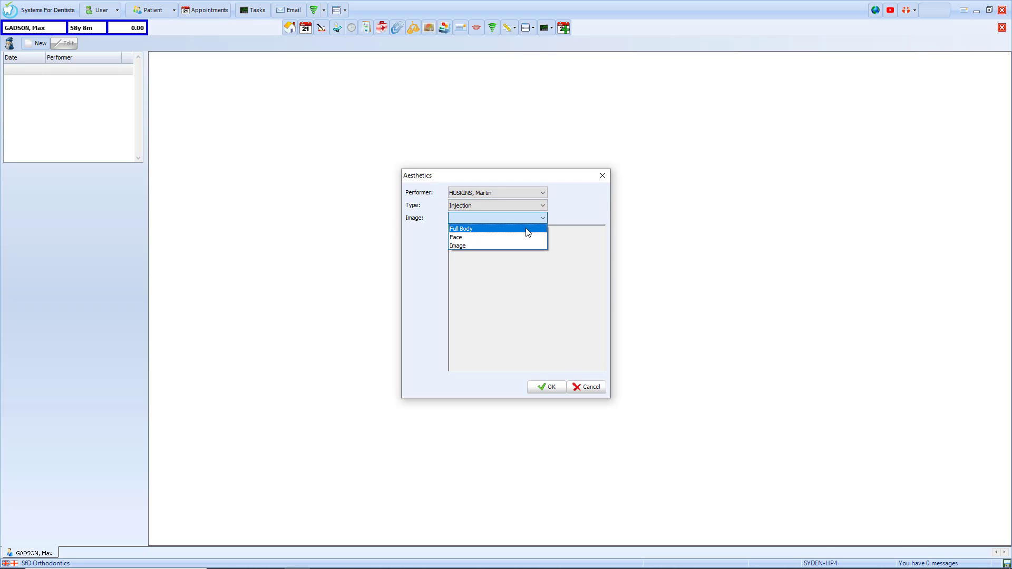
{"action": "left_click", "coordinate": [528, 232]}
{"action": "left_click", "coordinate": [527, 219]}
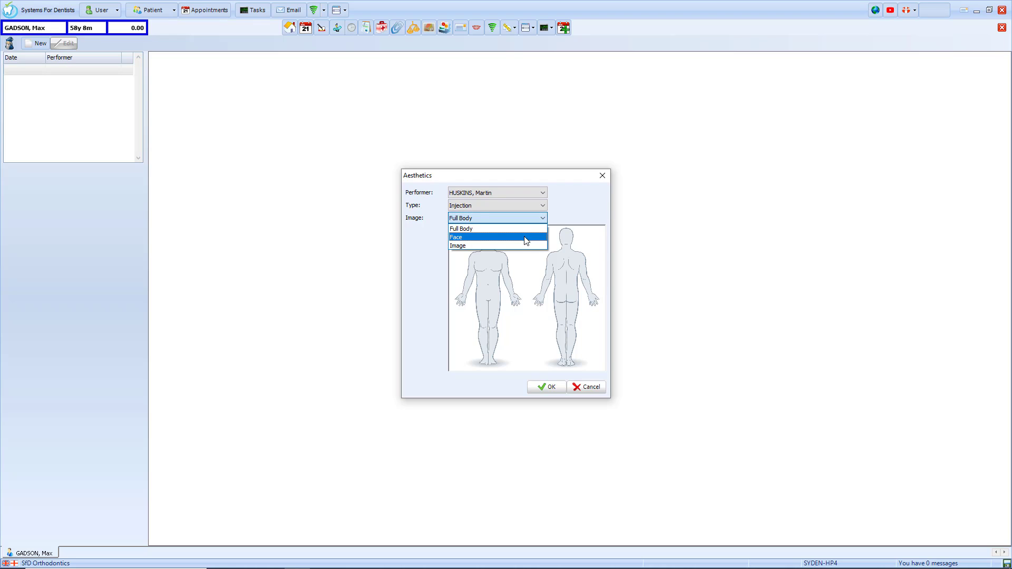
{"action": "left_click", "coordinate": [526, 238]}
{"action": "left_click", "coordinate": [530, 219]}
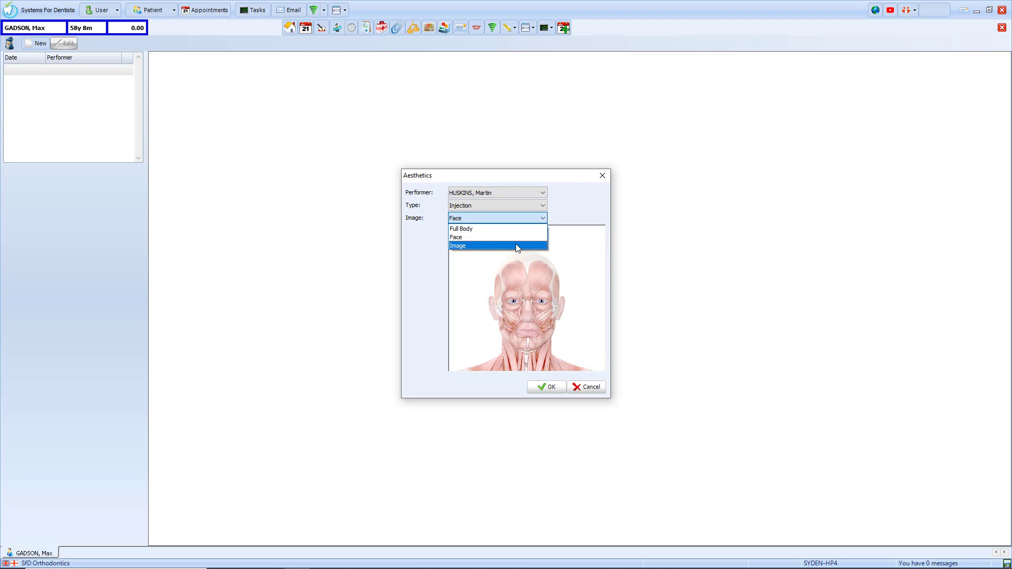
{"action": "left_click", "coordinate": [521, 238]}
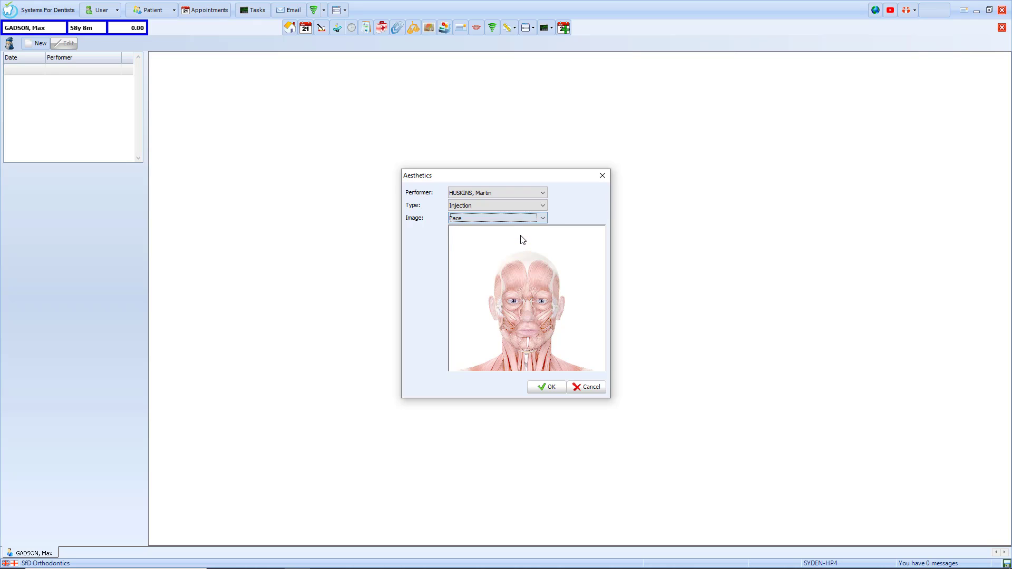
{"action": "left_click", "coordinate": [550, 388]}
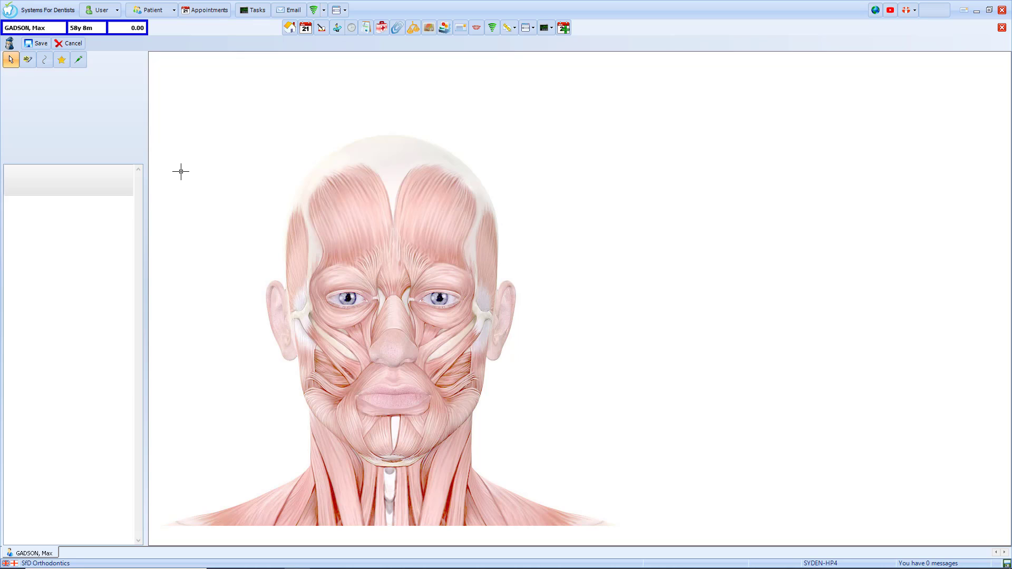
- Place the bordered label "Additional Text" on the forehead and draw a black line beneath it
{"action": "left_click", "coordinate": [27, 60]}
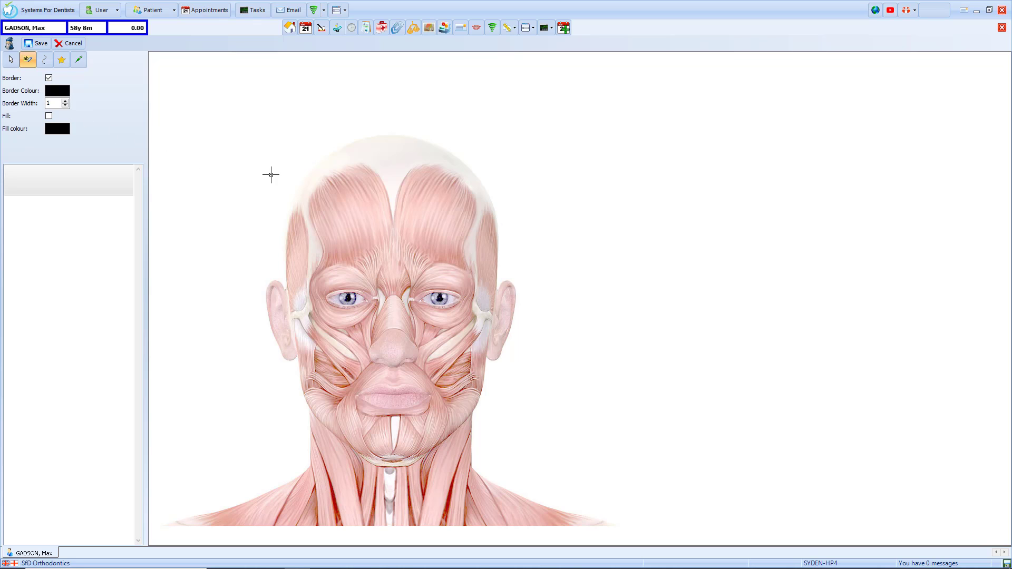
{"action": "left_click", "coordinate": [343, 203]}
{"action": "type", "text": "Additional Text"}
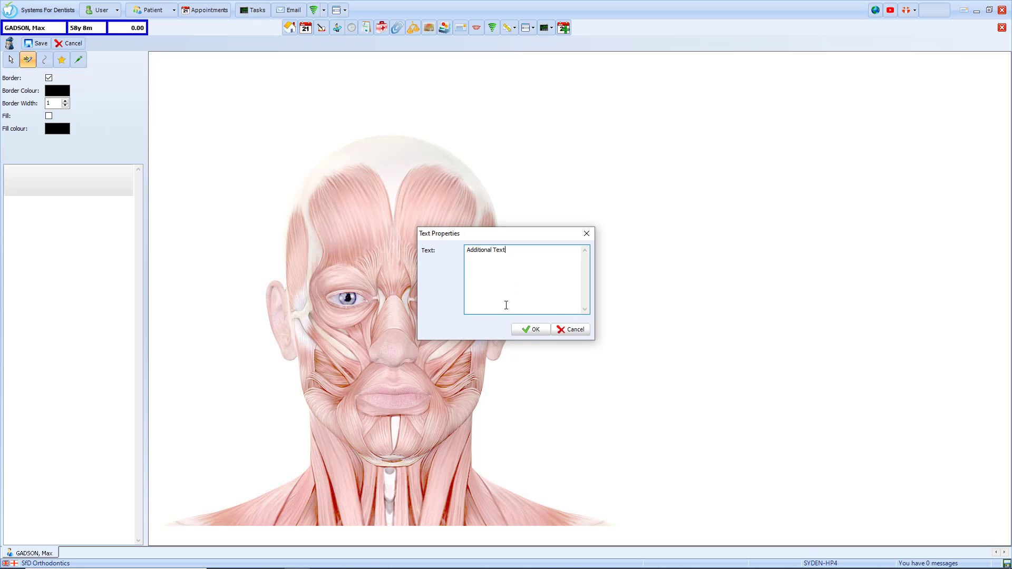
{"action": "left_click", "coordinate": [533, 330]}
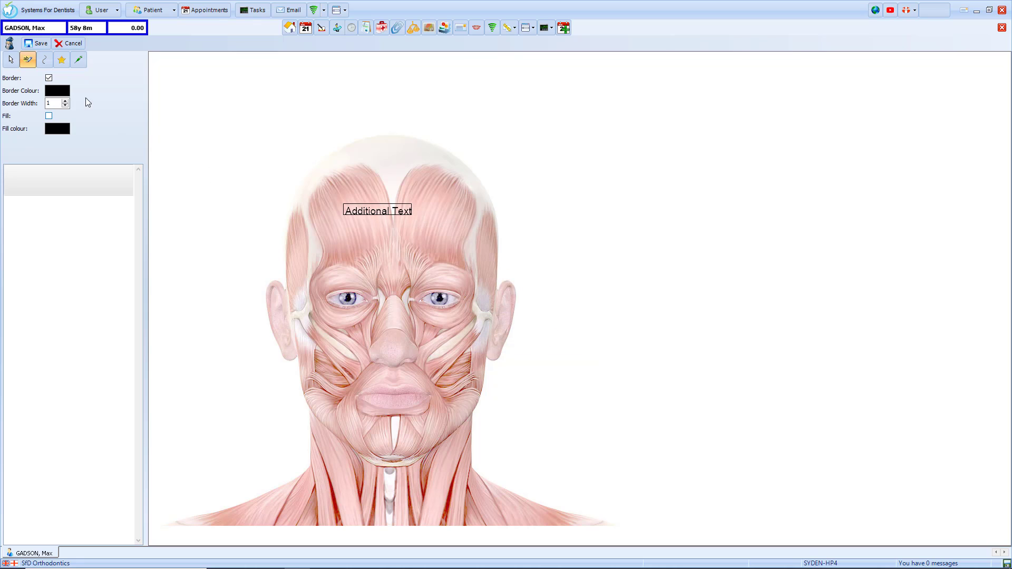
{"action": "left_click", "coordinate": [40, 64]}
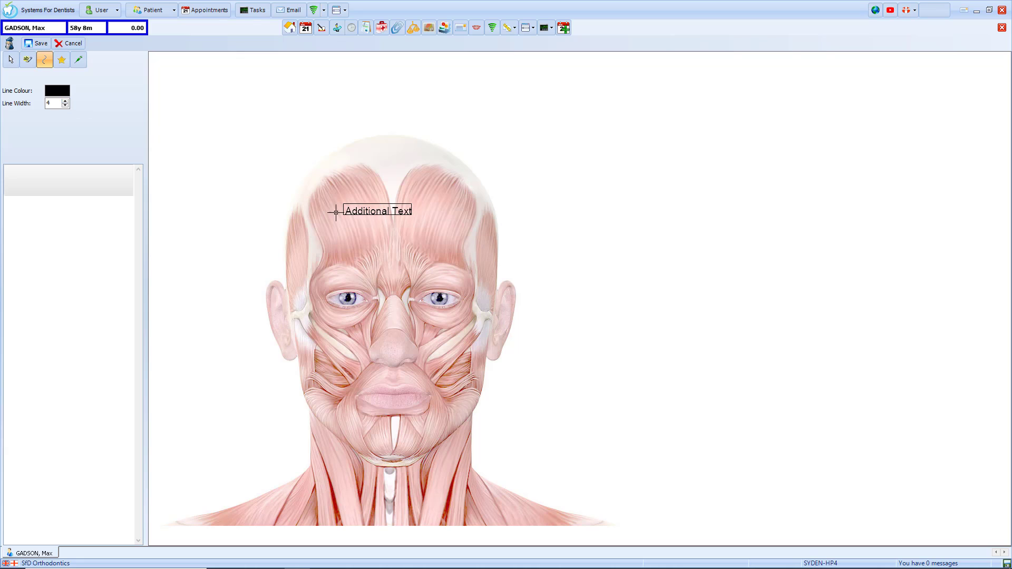
{"action": "left_click_drag", "start_coordinate": [333, 226], "coordinate": [421, 225]}
- Place a 5-Point Star with yellow fill on the forehead beside the "Additional Text" label
{"action": "left_click", "coordinate": [64, 60]}
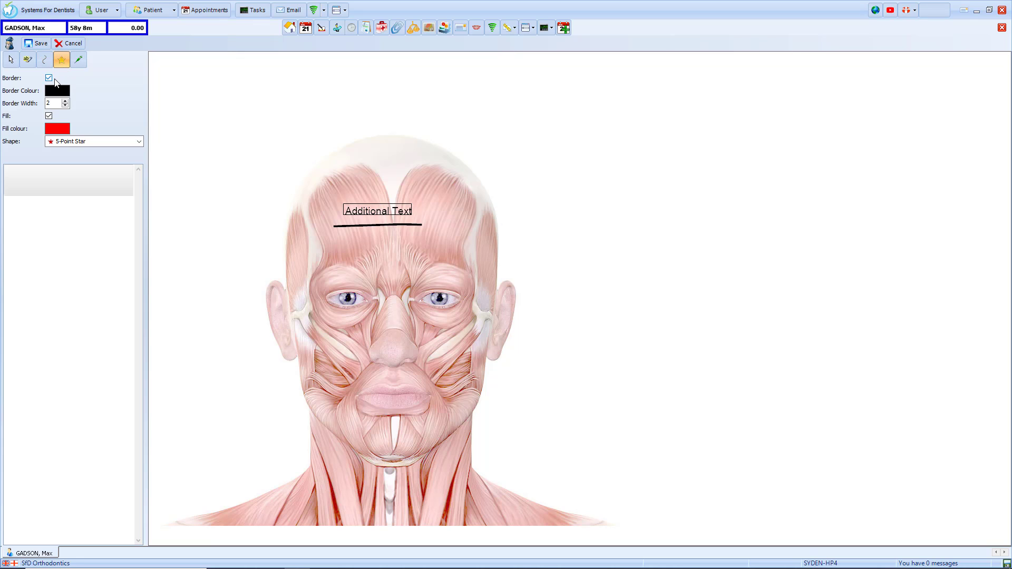
{"action": "left_click", "coordinate": [68, 143]}
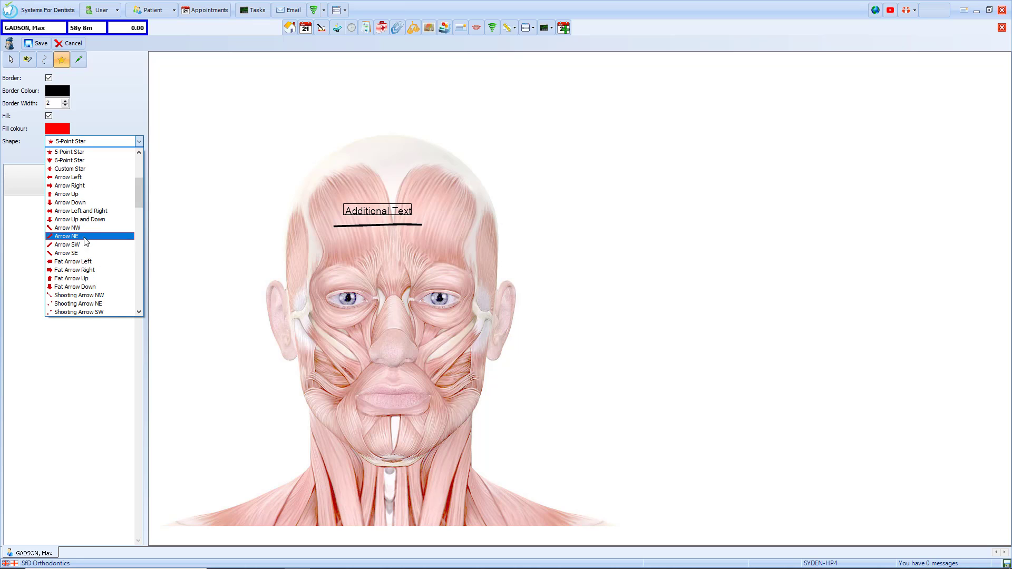
{"action": "left_click", "coordinate": [67, 130]}
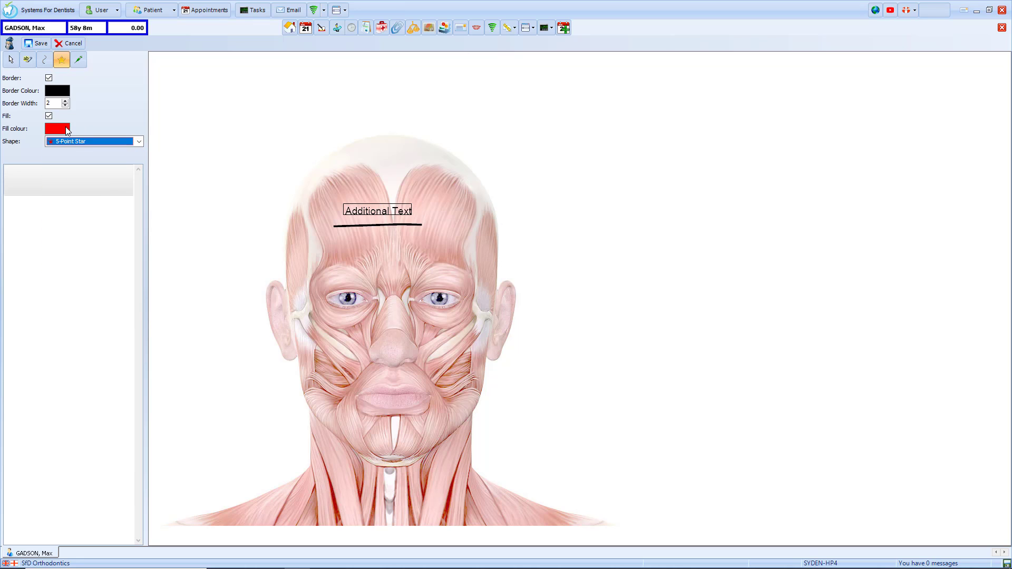
{"action": "left_click", "coordinate": [66, 129]}
{"action": "left_click", "coordinate": [69, 179]}
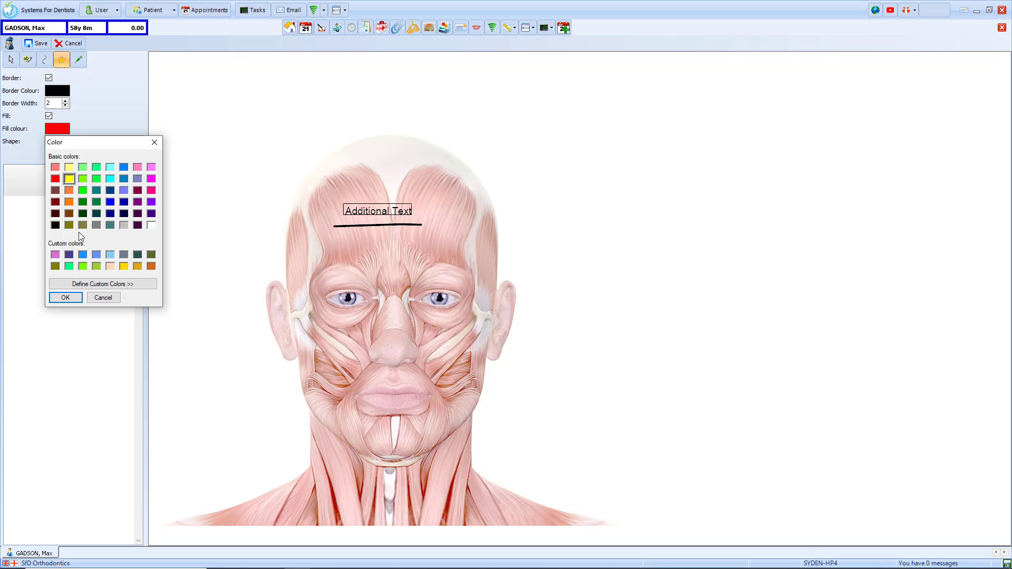
{"action": "left_click", "coordinate": [65, 298]}
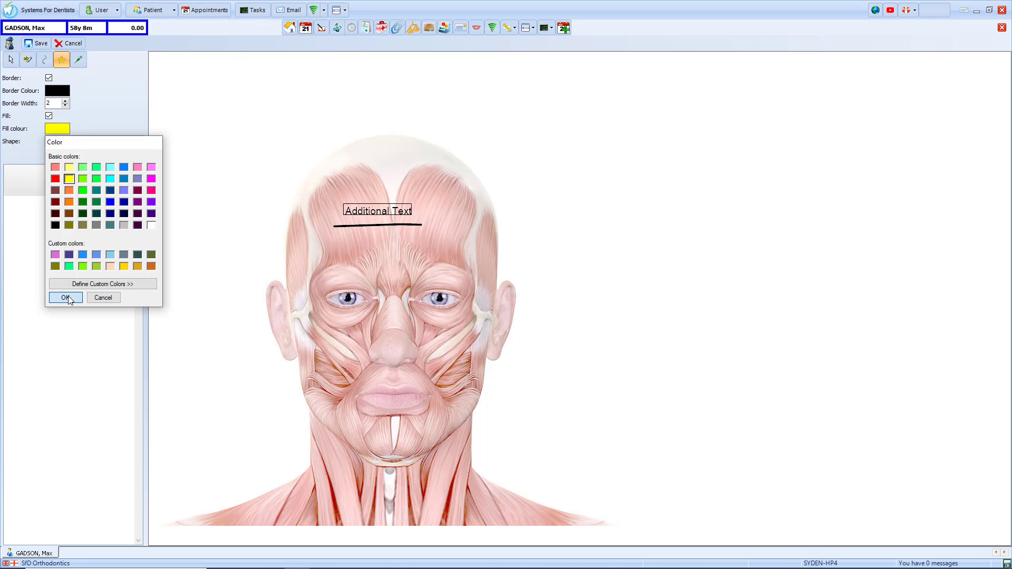
{"action": "left_click", "coordinate": [433, 203]}
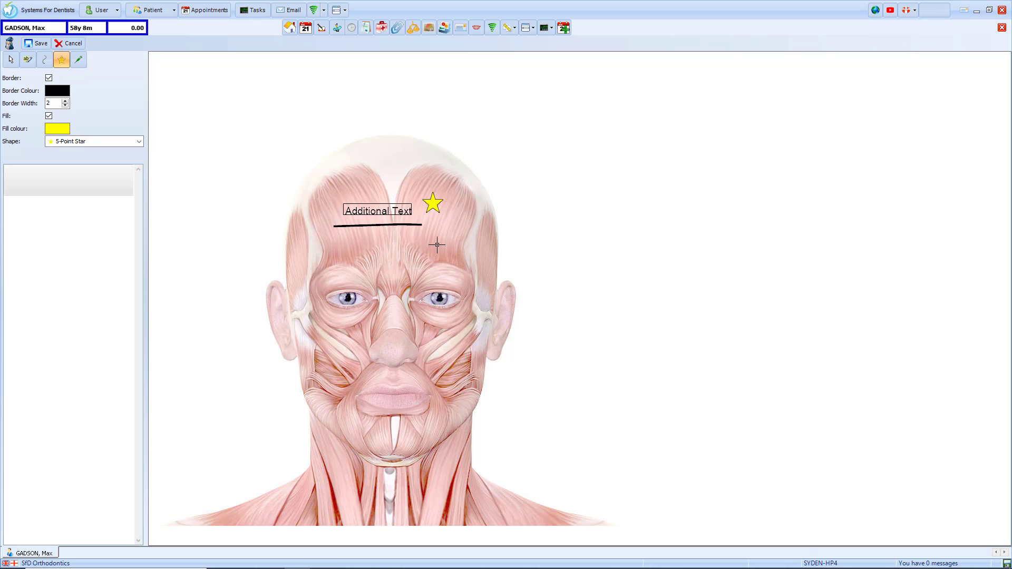
- Add a new injection product to the face record, choosing Botox with batch 465654
{"action": "left_click", "coordinate": [80, 60]}
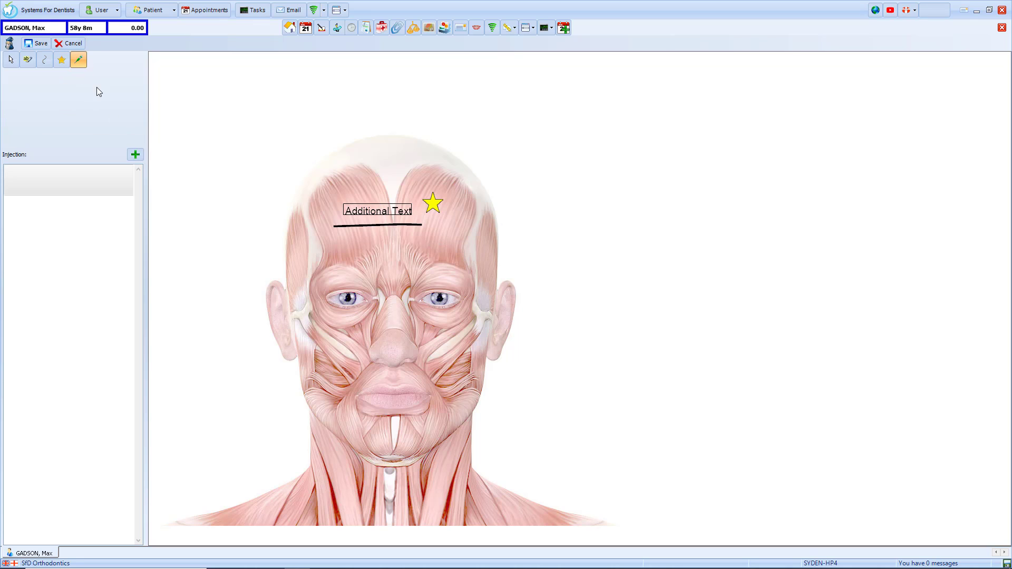
{"action": "left_click", "coordinate": [135, 155]}
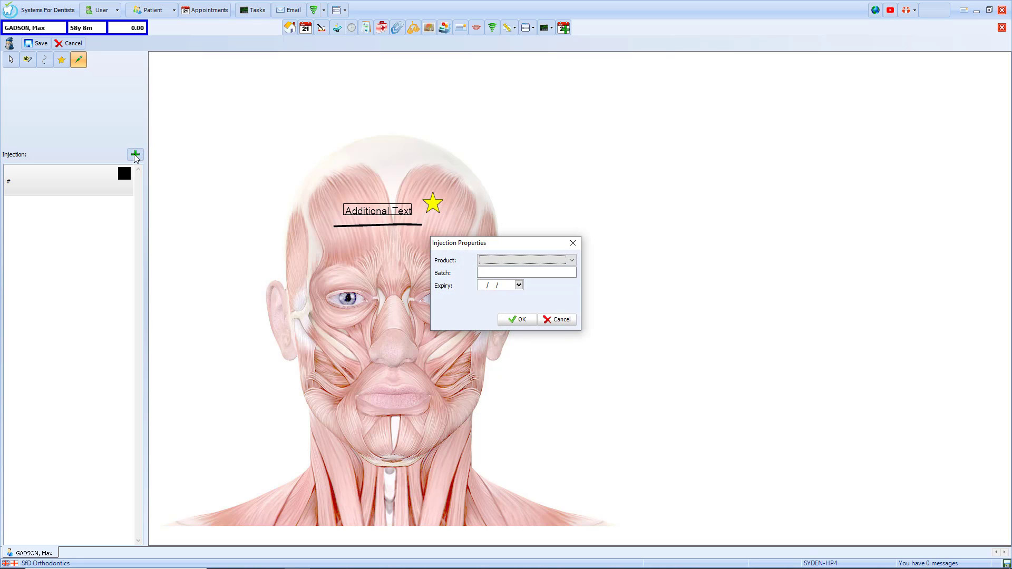
{"action": "left_click", "coordinate": [548, 256]}
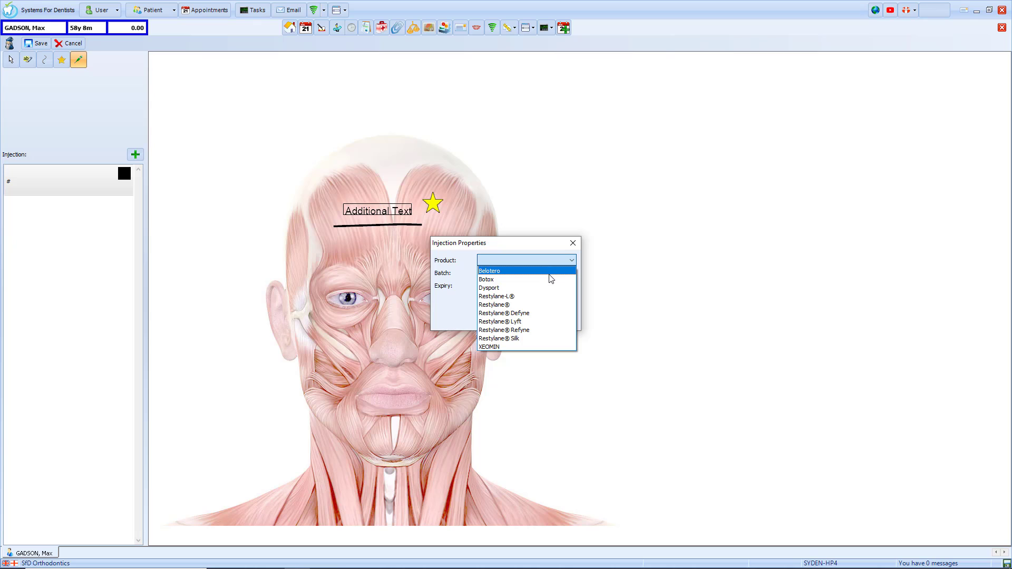
{"action": "left_click", "coordinate": [550, 279]}
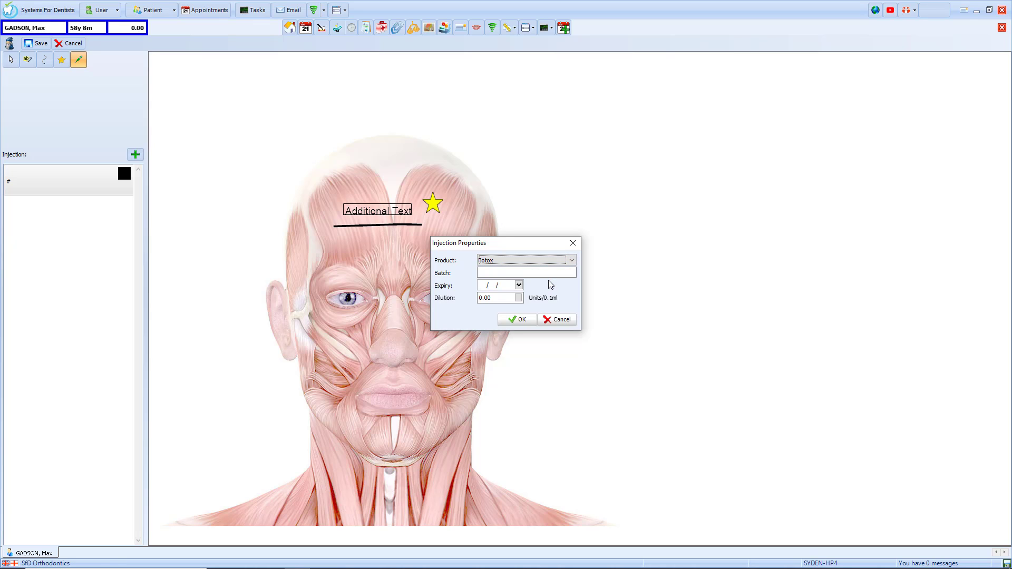
{"action": "left_click", "coordinate": [540, 272]}
{"action": "type", "text": "465654"}
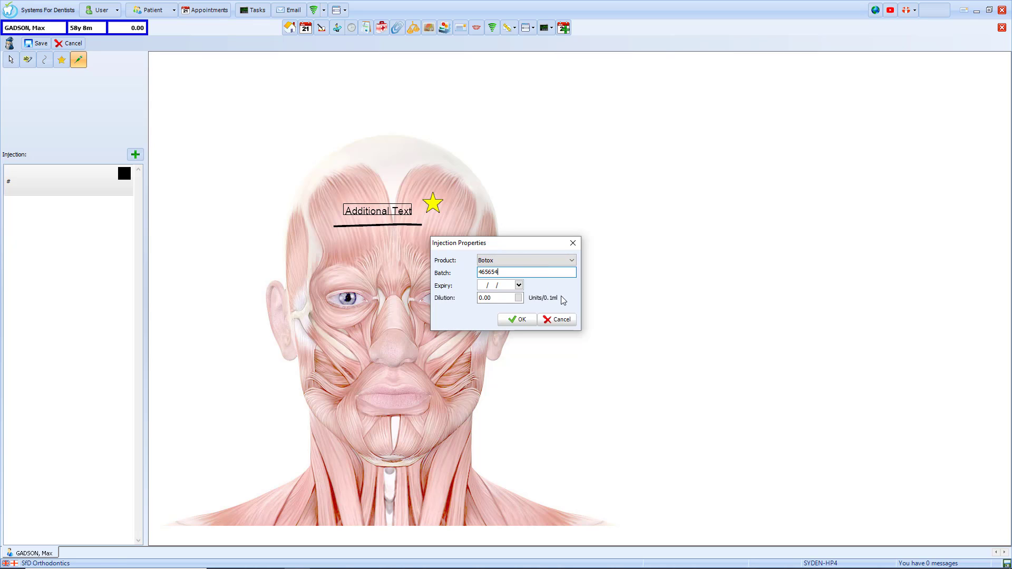
- Set the Botox injection's expiry to 31/12/2020 and its dilution to 5 Units/0.1ml, and confirm the properties
{"action": "left_click", "coordinate": [519, 285]}
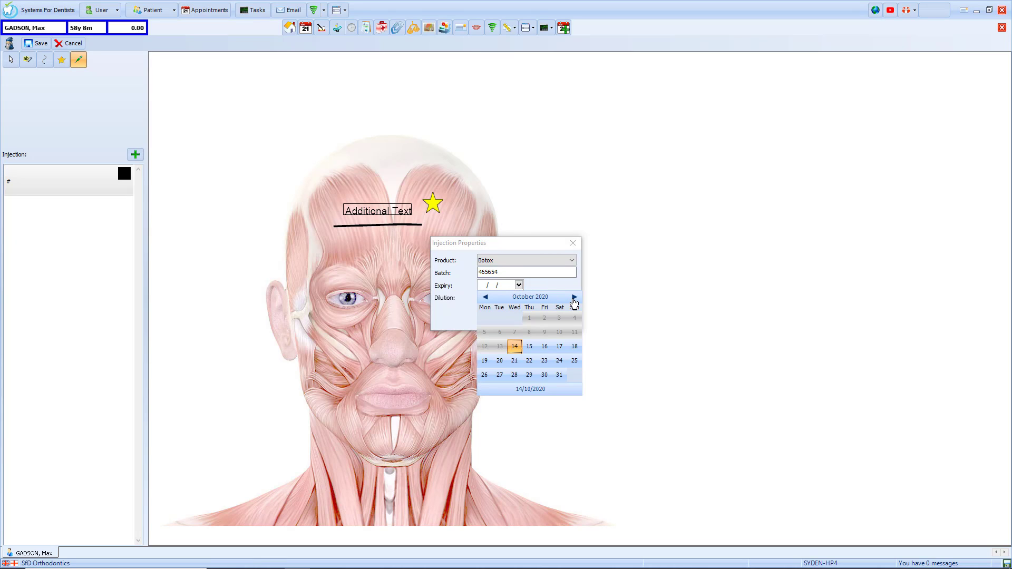
{"action": "left_click", "coordinate": [575, 298]}
{"action": "left_click", "coordinate": [575, 298]}
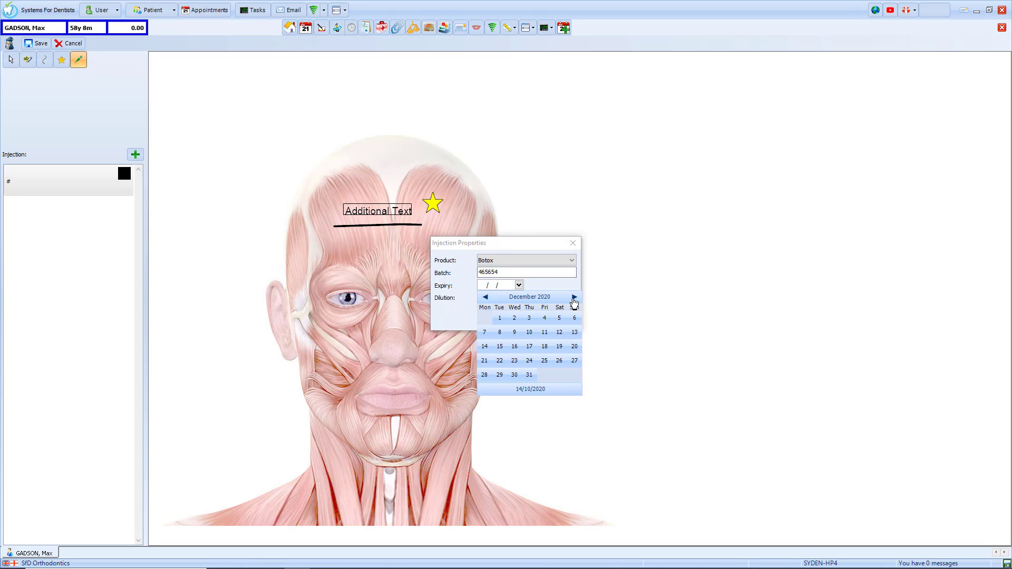
{"action": "left_click", "coordinate": [530, 374]}
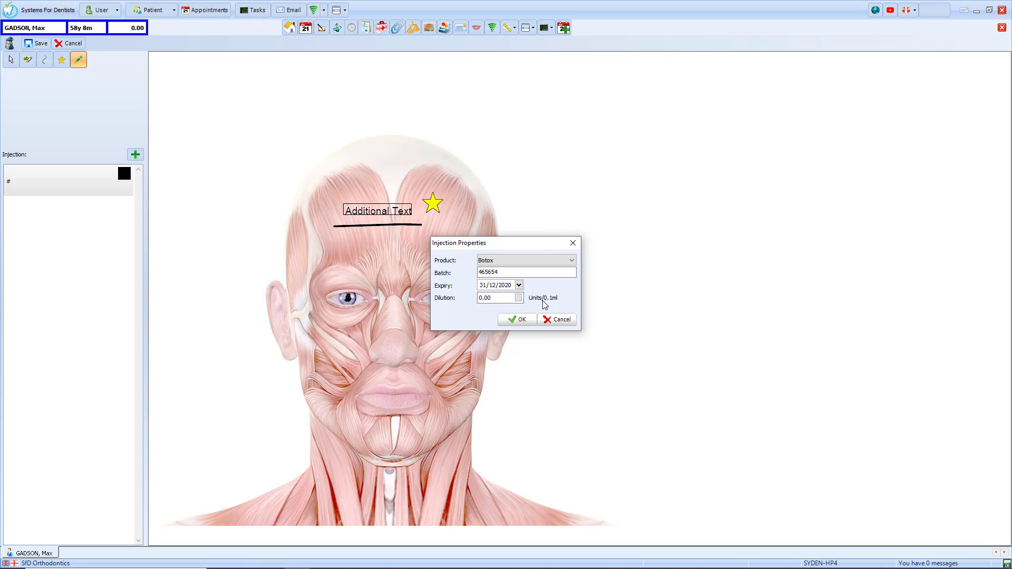
{"action": "left_click", "coordinate": [491, 298]}
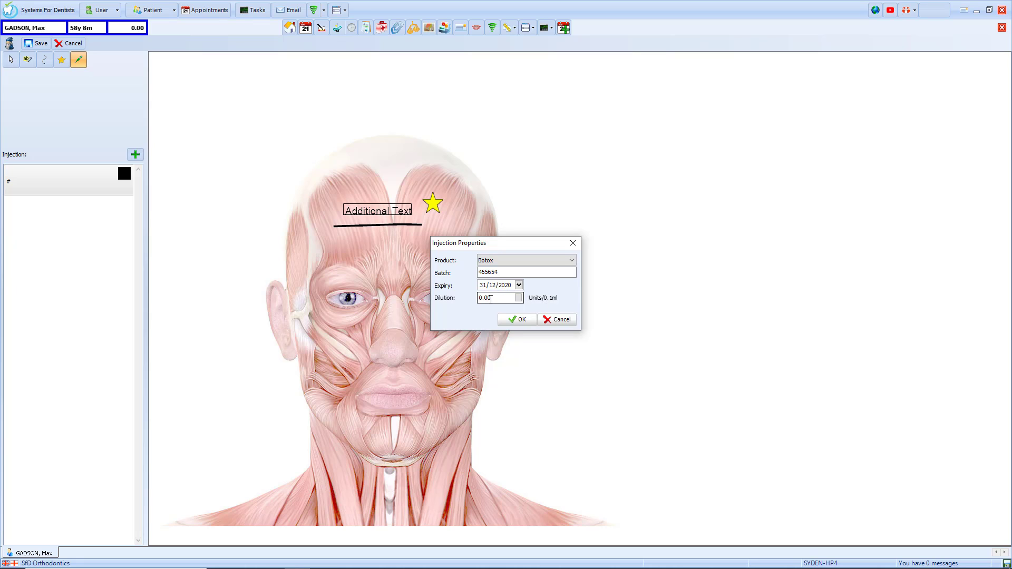
{"action": "double_click", "coordinate": [488, 299]}
{"action": "type", "text": "5"}
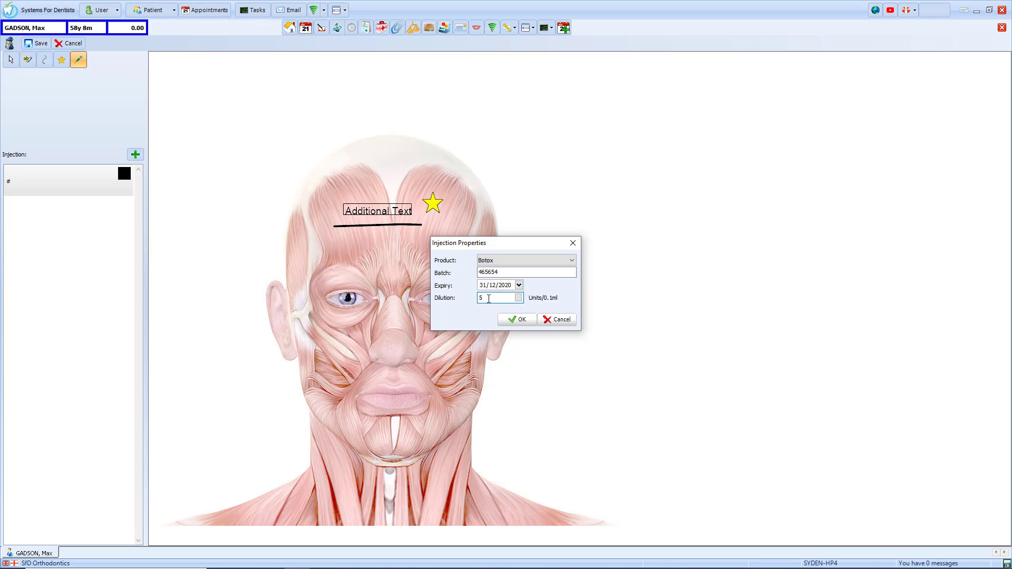
{"action": "left_click", "coordinate": [517, 320]}
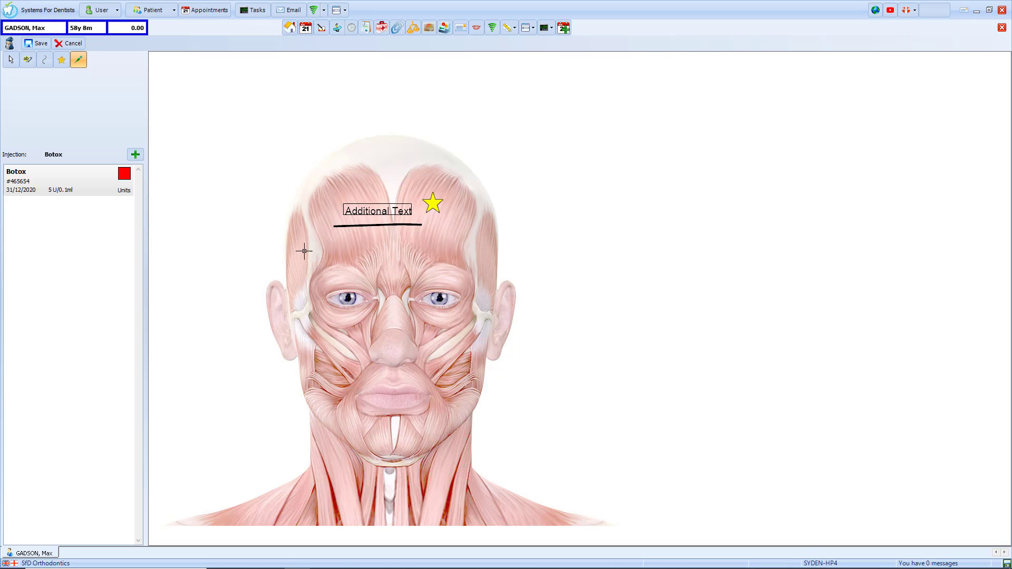
- Place five 1-unit Botox injection points across the forehead, above both eyes and around the label and line, and save the record
{"action": "left_click", "coordinate": [339, 245]}
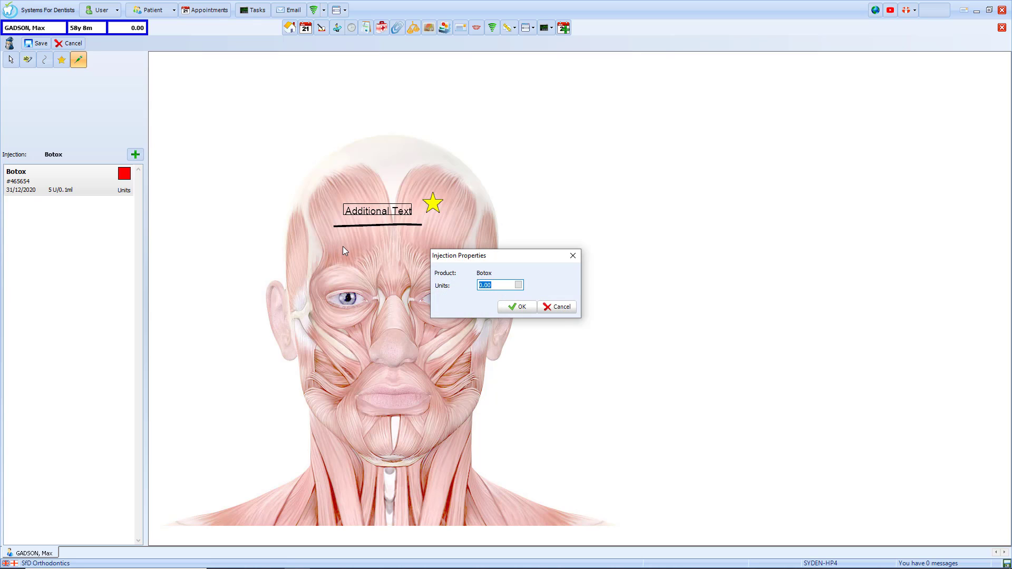
{"action": "type", "text": "1"}
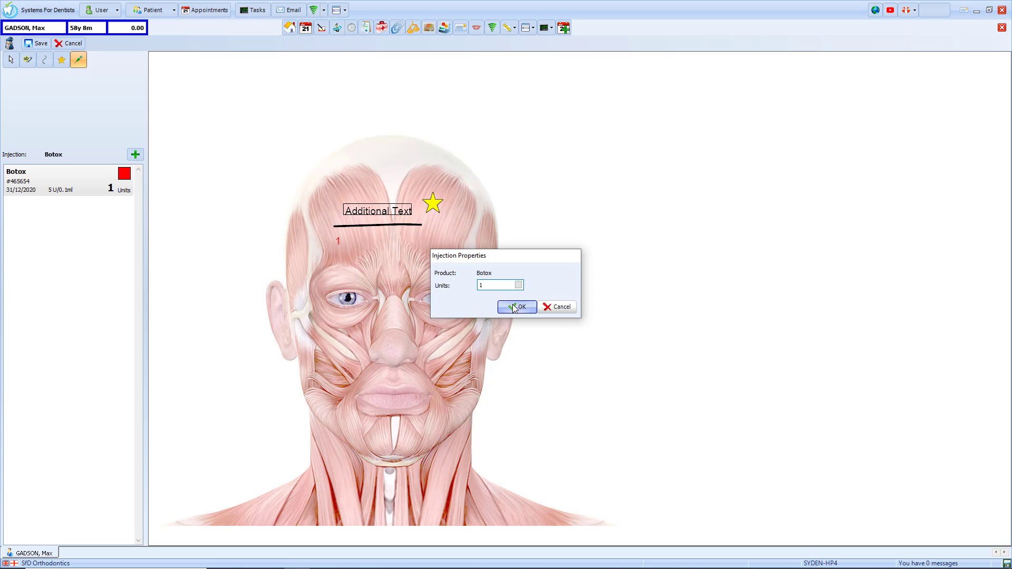
{"action": "left_click", "coordinate": [516, 307]}
{"action": "left_click", "coordinate": [443, 240]}
{"action": "type", "text": "1"}
{"action": "left_click", "coordinate": [516, 305]}
{"action": "left_click", "coordinate": [392, 199]}
{"action": "type", "text": "1"}
{"action": "left_click", "coordinate": [516, 305]}
{"action": "left_click", "coordinate": [371, 232]}
{"action": "type", "text": "1"}
{"action": "left_click", "coordinate": [515, 305]}
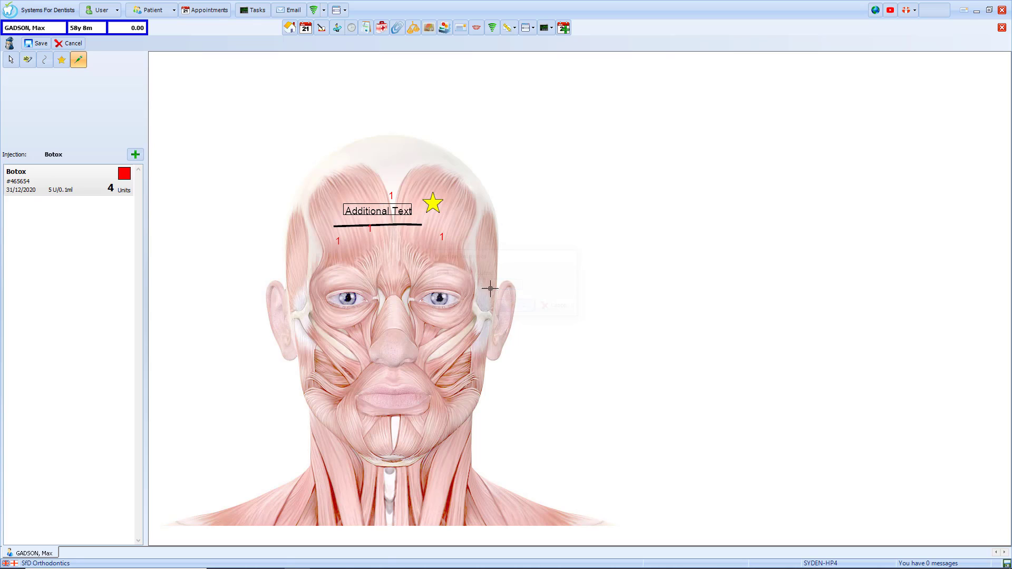
{"action": "left_click", "coordinate": [407, 227]}
{"action": "type", "text": "1"}
{"action": "left_click", "coordinate": [515, 306]}
{"action": "left_click", "coordinate": [33, 47]}
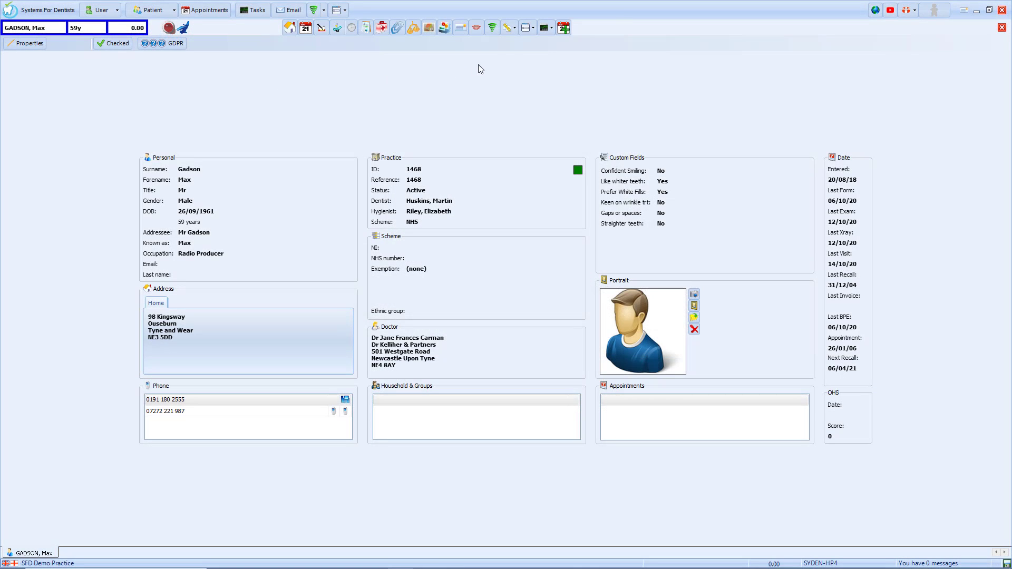
- Add an Oral Health Score entry for the patient, scoring Pain 1, Chewing 2 and Appearance 1
{"action": "left_click", "coordinate": [527, 32]}
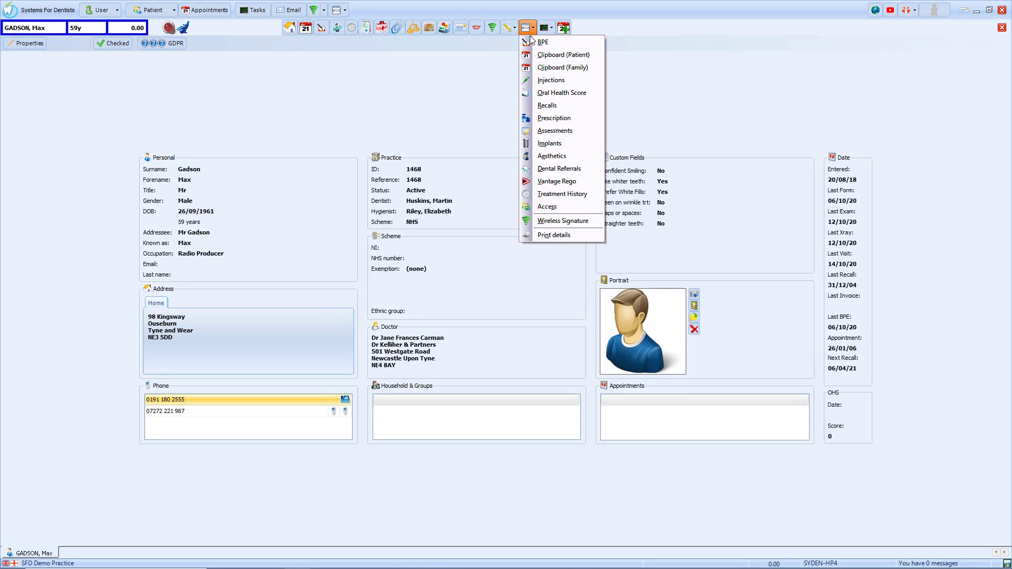
{"action": "left_click", "coordinate": [584, 97]}
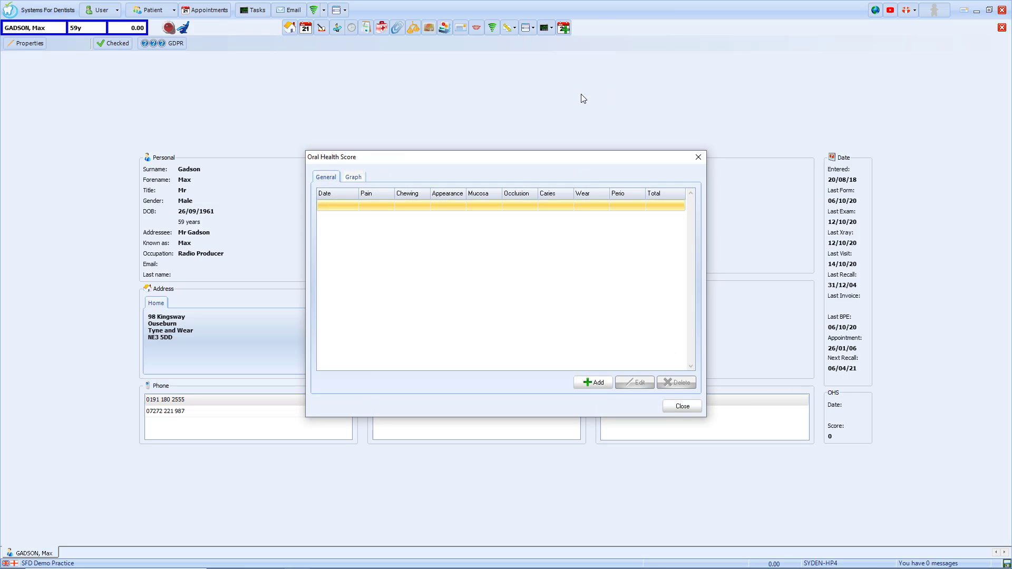
{"action": "left_click", "coordinate": [612, 381]}
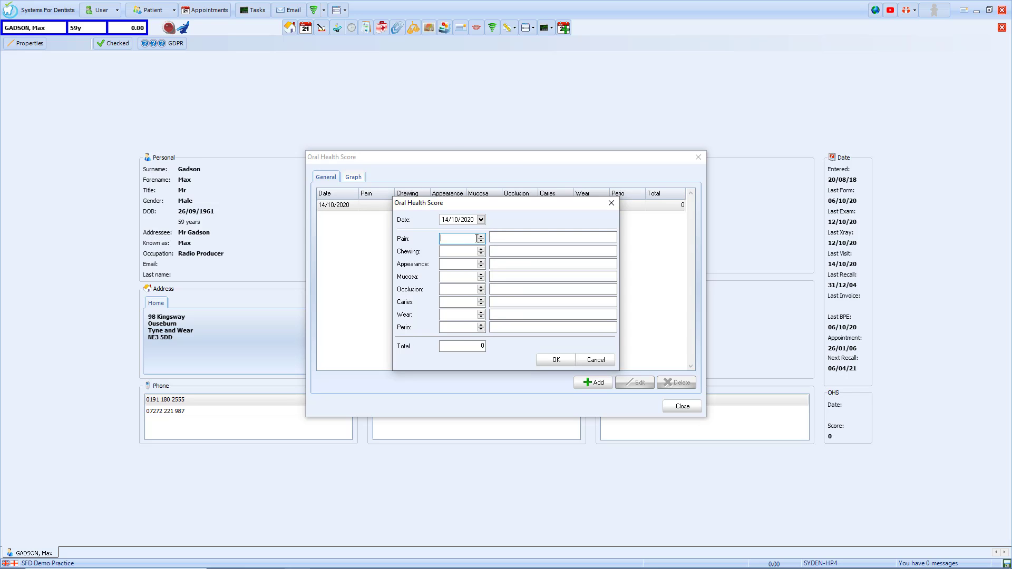
{"action": "type", "text": "1"}
{"action": "left_click", "coordinate": [472, 251]}
{"action": "type", "text": "2"}
{"action": "left_click", "coordinate": [468, 264]}
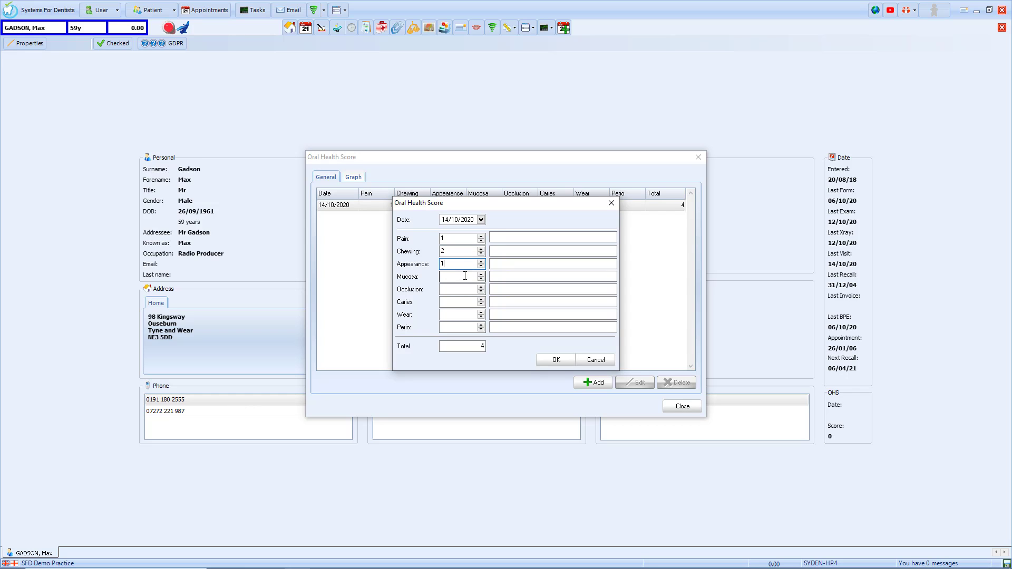
- Score Mucosa 4, Occlusion 2, Caries 3, Wear 2 and Perio 1 in the Oral Health Score entry
{"action": "left_click", "coordinate": [465, 276]}
{"action": "type", "text": "4"}
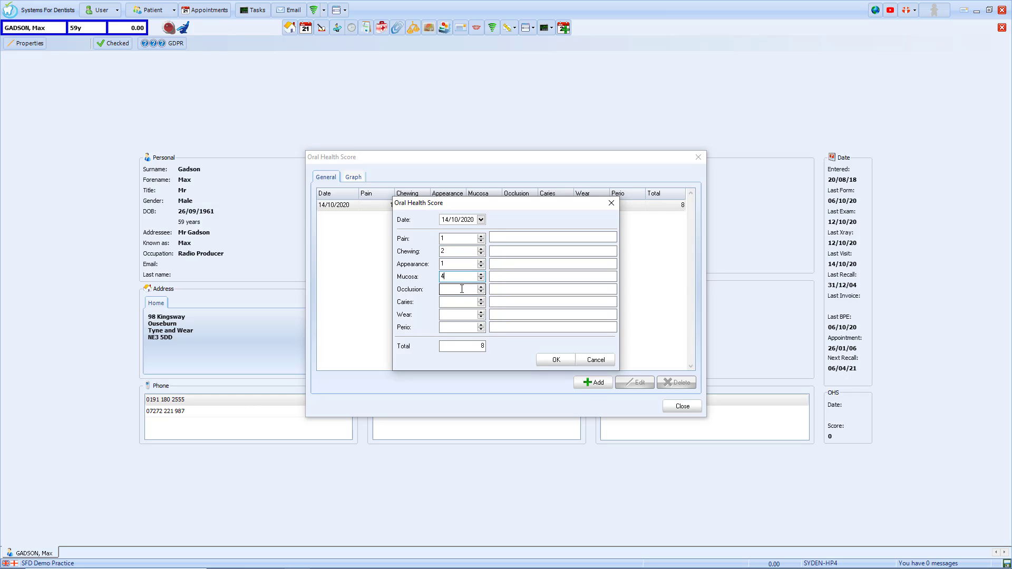
{"action": "left_click", "coordinate": [462, 289]}
{"action": "type", "text": "2"}
{"action": "left_click", "coordinate": [460, 301]}
{"action": "left_click", "coordinate": [460, 315]}
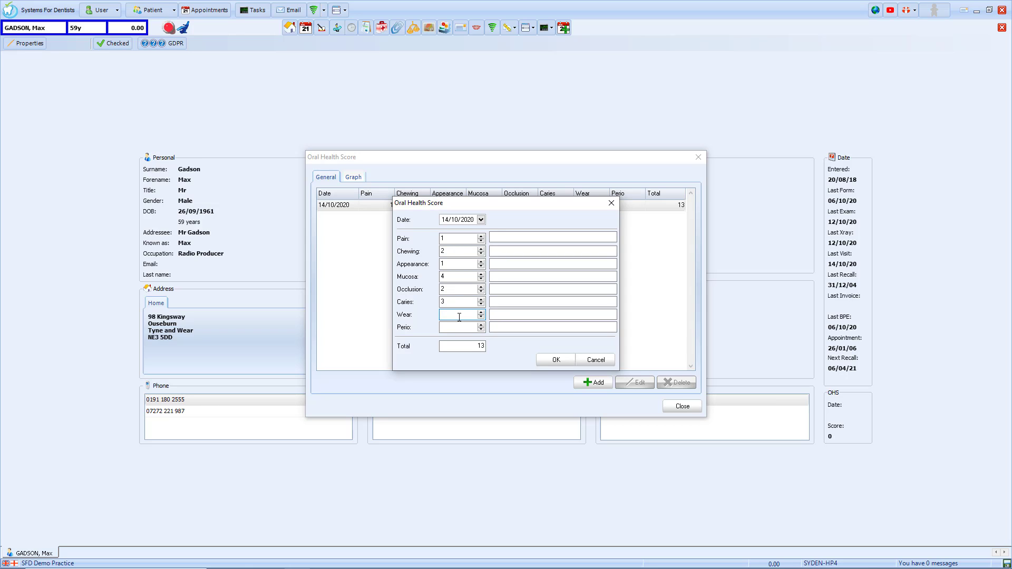
{"action": "left_click", "coordinate": [456, 326]}
- Enter the note "Text" beside the Pain score and confirm the Oral Health Score entry
{"action": "left_click", "coordinate": [501, 237]}
{"action": "type", "text": "Text"}
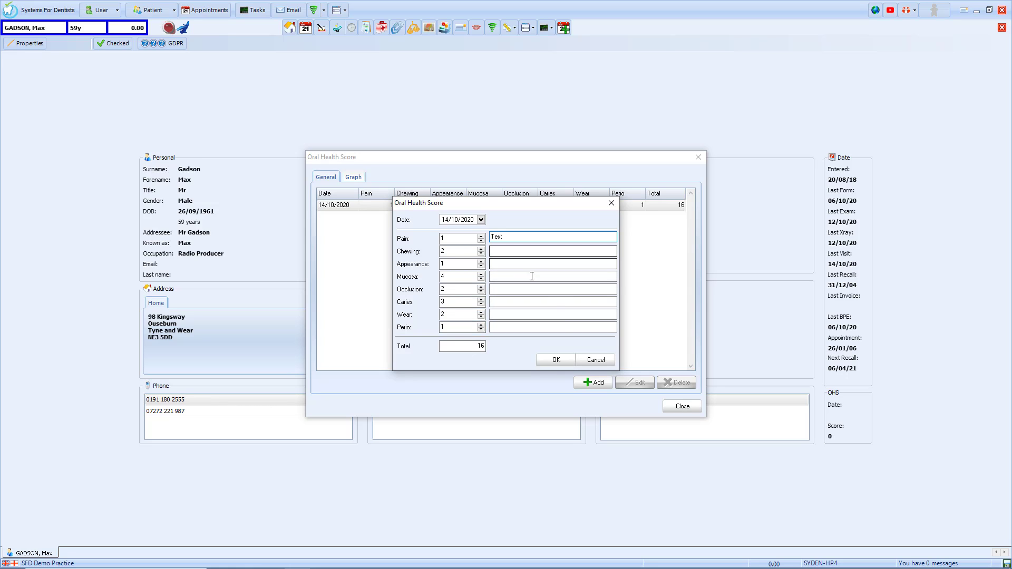
{"action": "left_click", "coordinate": [556, 360]}
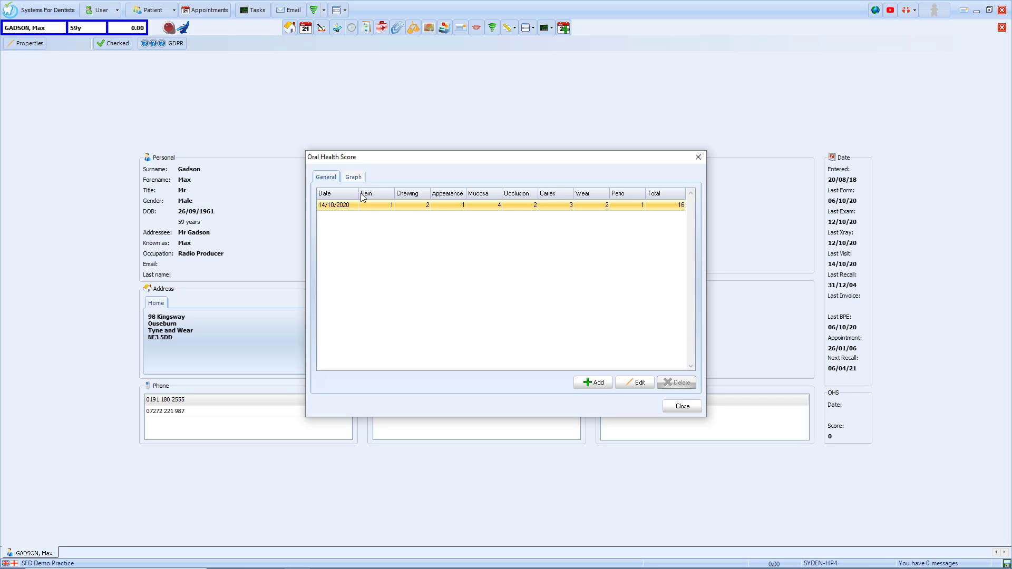
- View the graph of the patient's oral health scores, return to the general list and close the scores
{"action": "left_click", "coordinate": [352, 178]}
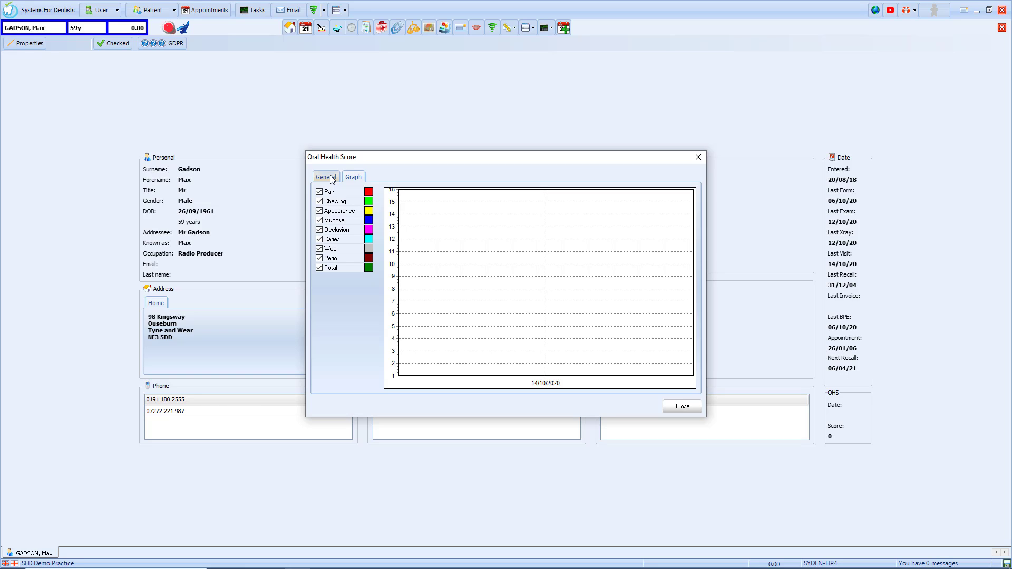
{"action": "left_click", "coordinate": [332, 178]}
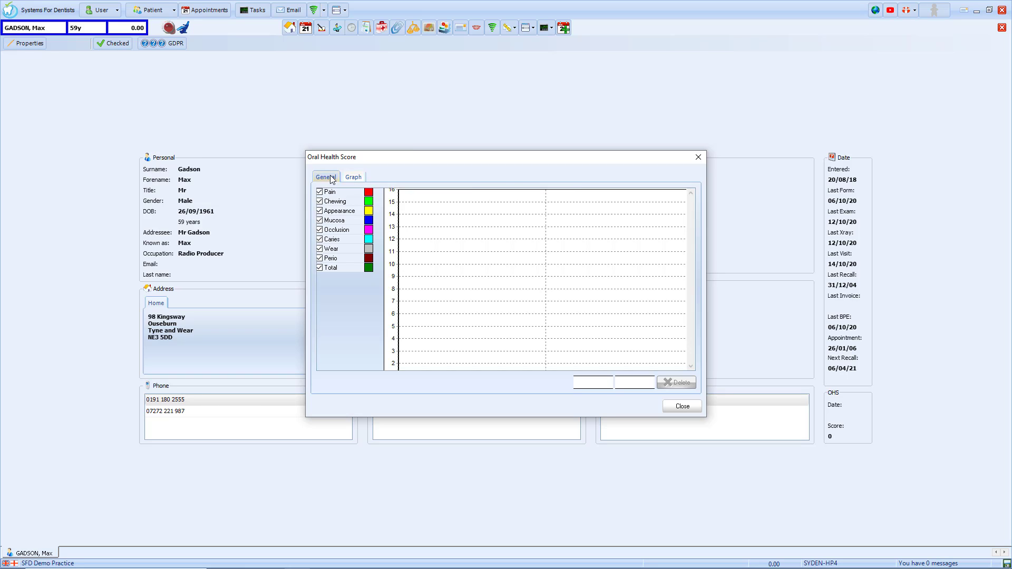
{"action": "left_click", "coordinate": [671, 406]}
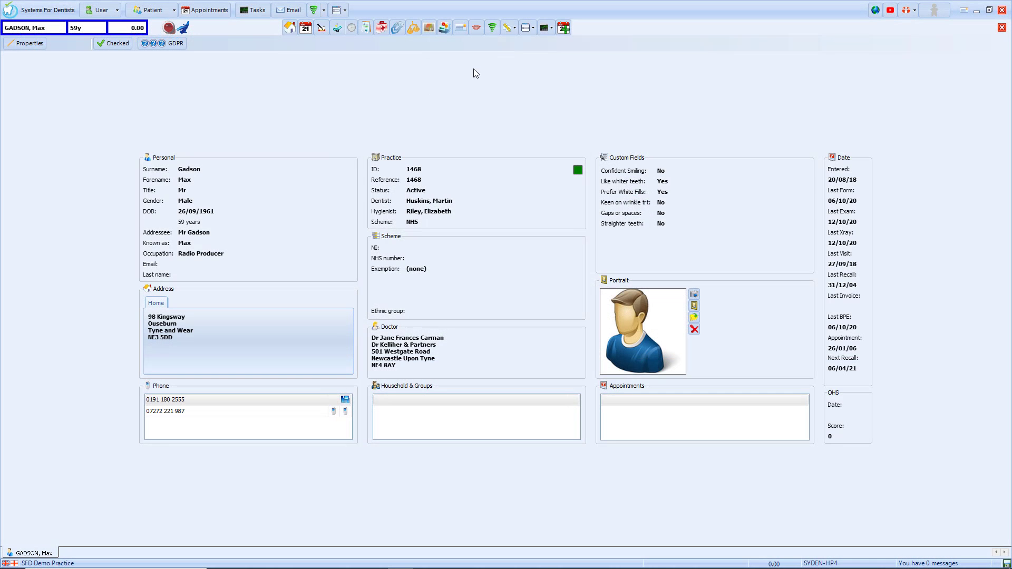
- Start issuing a prescription for the patient, assigning the second listed performer and the serial 63546
{"action": "left_click", "coordinate": [529, 33]}
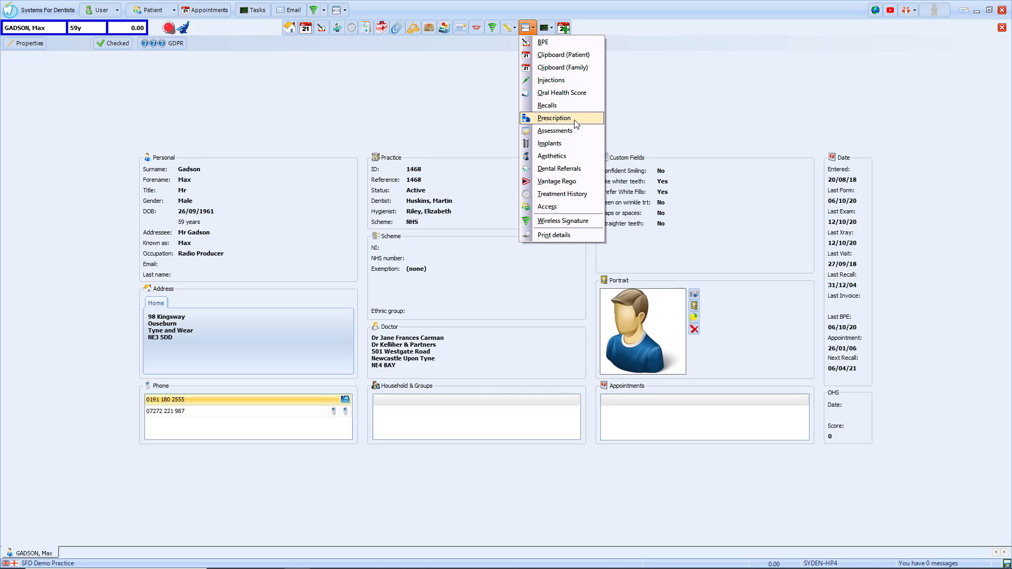
{"action": "left_click", "coordinate": [555, 118]}
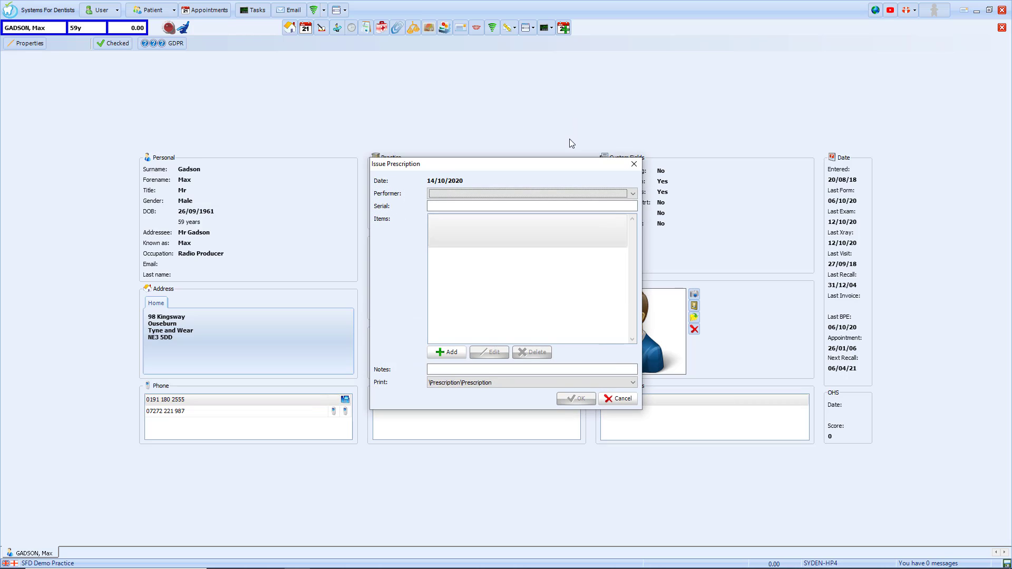
{"action": "left_click", "coordinate": [548, 193]}
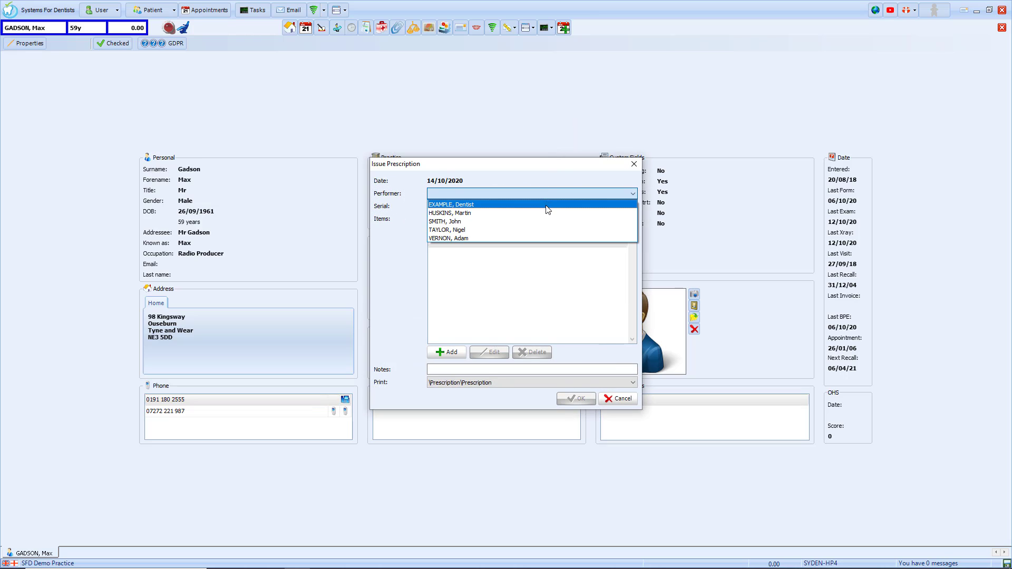
{"action": "left_click", "coordinate": [546, 213]}
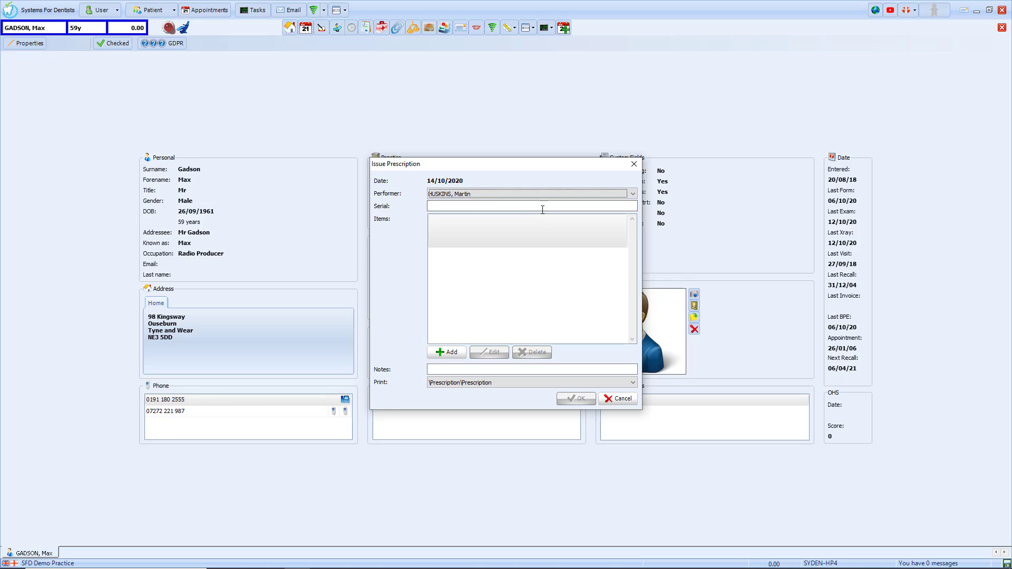
{"action": "left_click", "coordinate": [540, 206]}
{"action": "type", "text": "63546"}
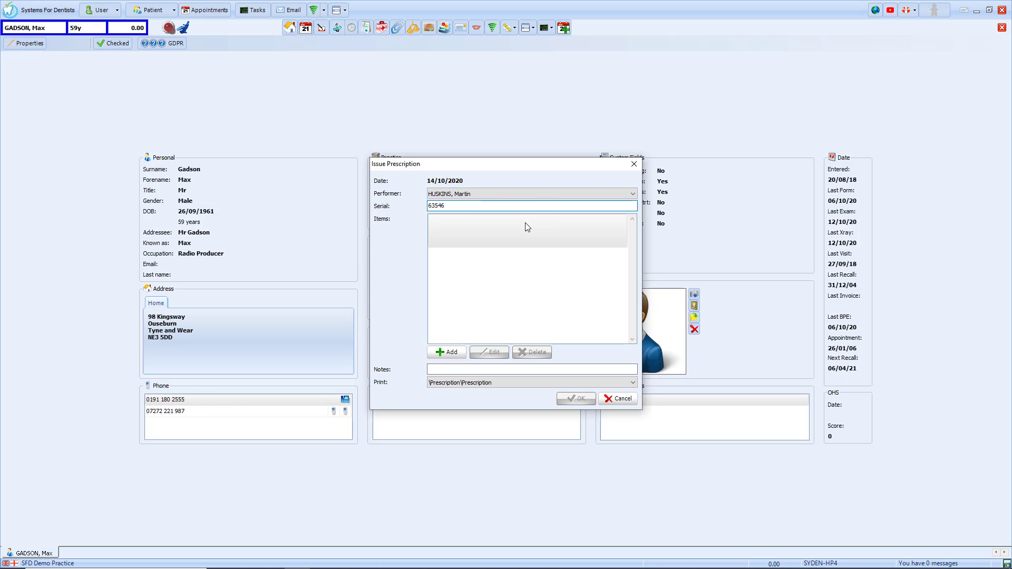
- Add a prescription item, filtering the preparations to Amoxicillin and choosing Amoxicillin 500mg capsules
{"action": "left_click", "coordinate": [466, 356]}
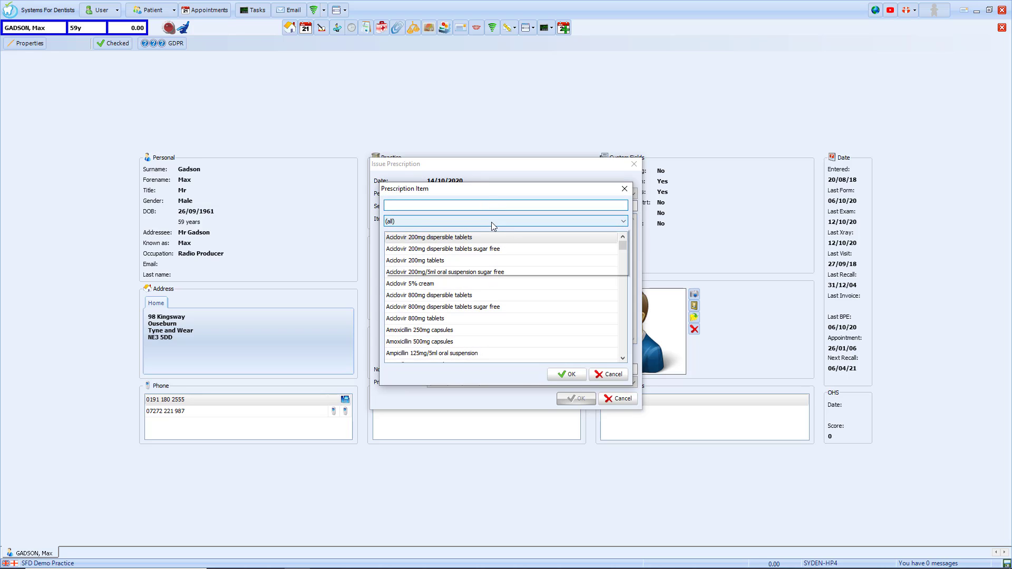
{"action": "left_click", "coordinate": [491, 222]}
{"action": "left_click", "coordinate": [493, 225]}
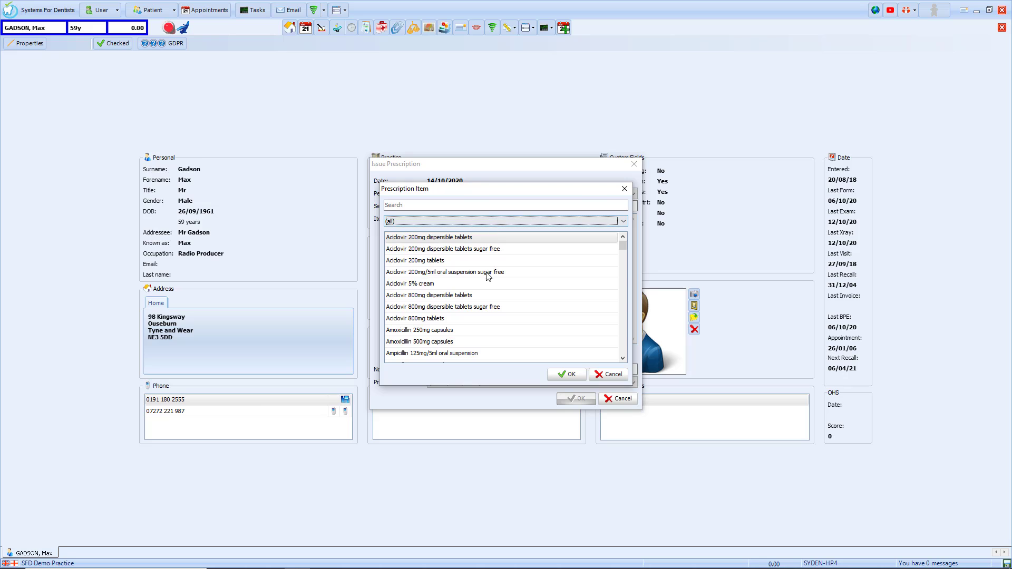
{"action": "left_click", "coordinate": [475, 222]}
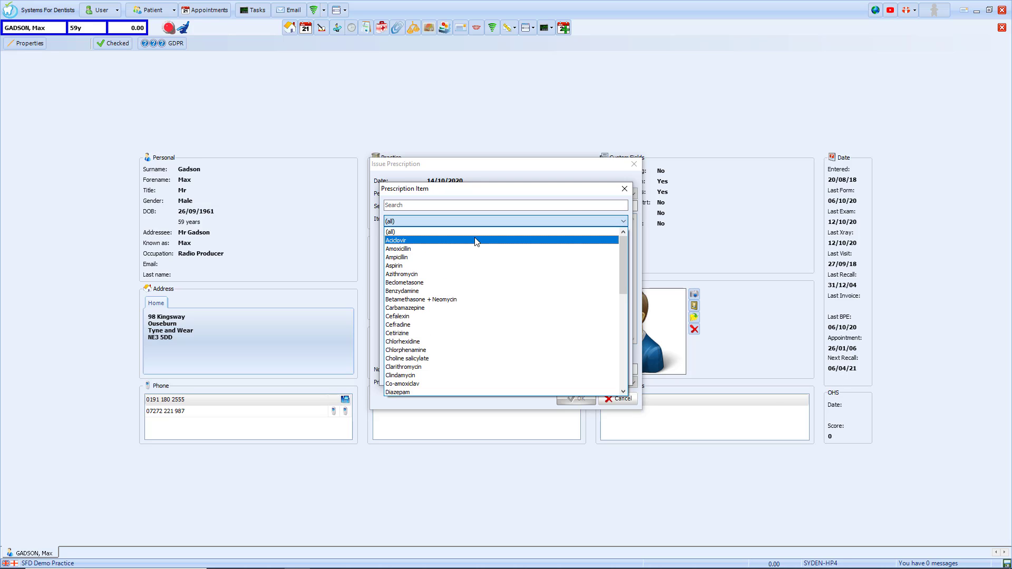
{"action": "left_click", "coordinate": [474, 249]}
{"action": "left_click", "coordinate": [474, 249]}
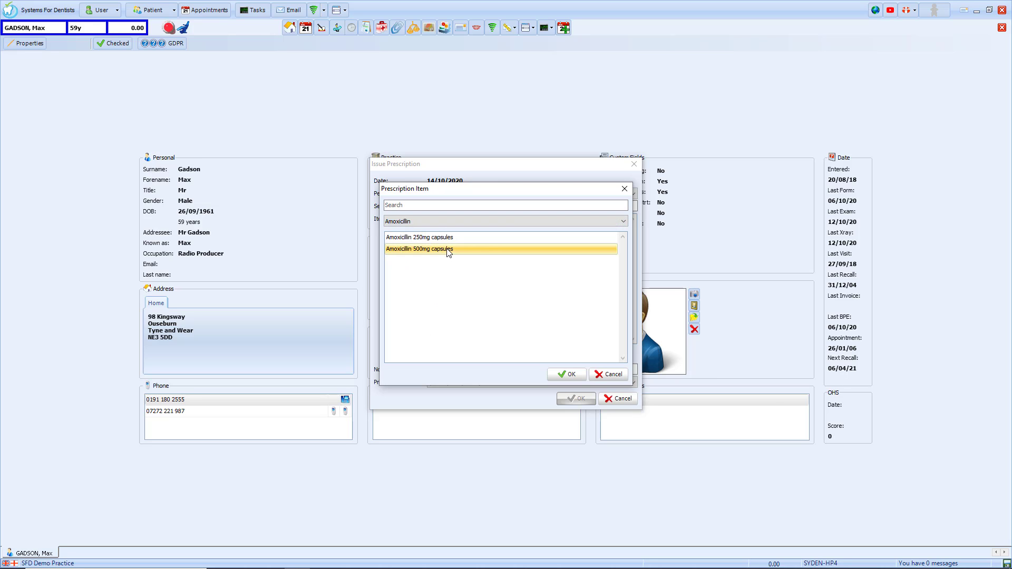
{"action": "left_click", "coordinate": [559, 374]}
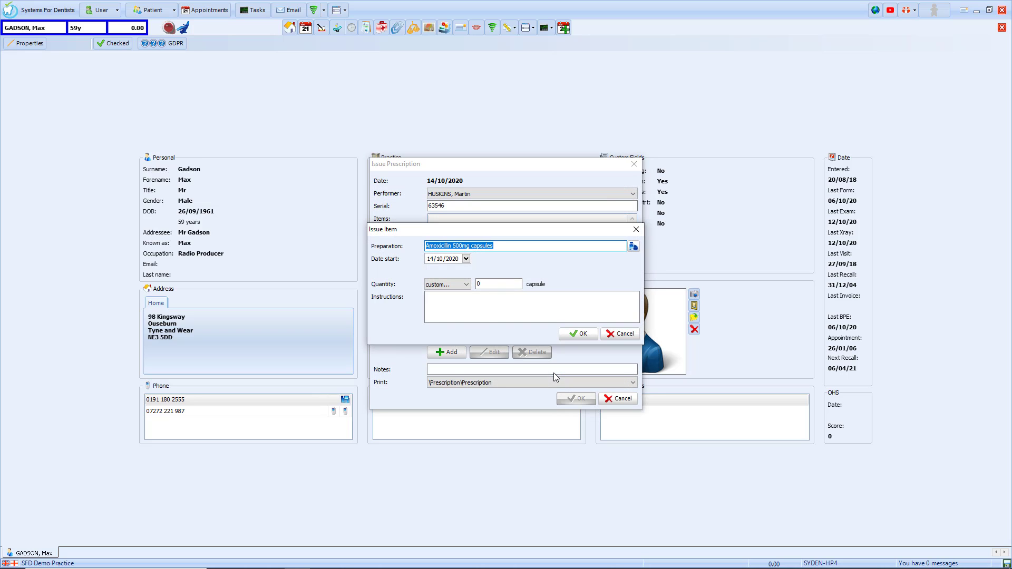
- Set the item's quantity to 100 capsule, enter the instructions "Take 2 per day" and confirm the item
{"action": "left_click", "coordinate": [440, 285]}
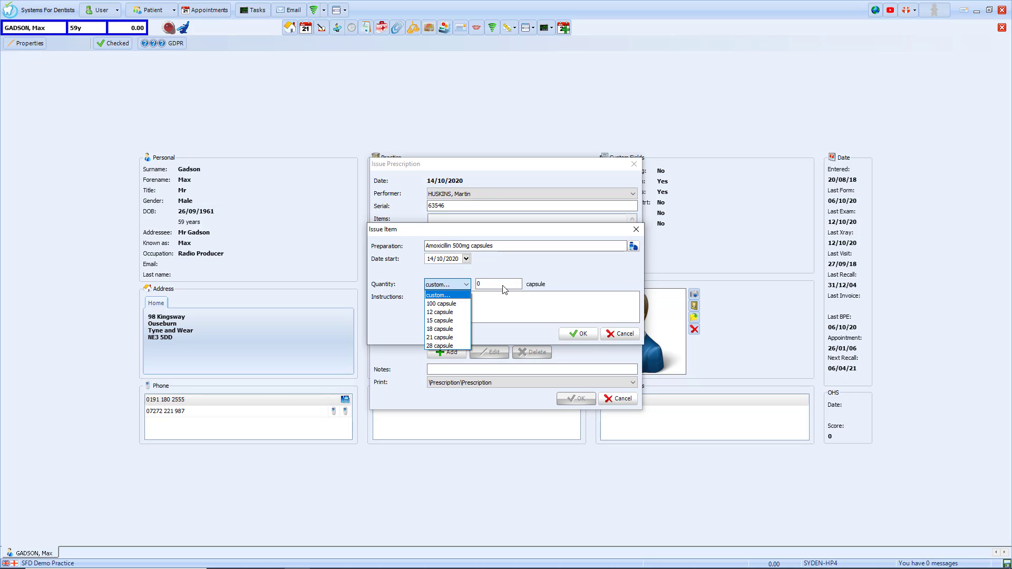
{"action": "left_click", "coordinate": [455, 305]}
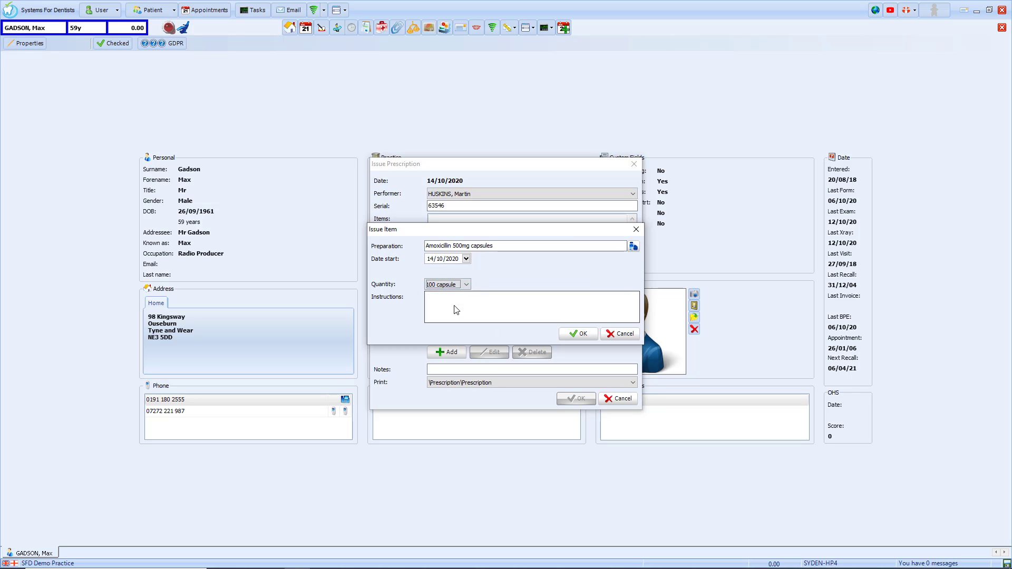
{"action": "left_click", "coordinate": [455, 306]}
{"action": "type", "text": "Take 2 per day"}
{"action": "left_click", "coordinate": [578, 335]}
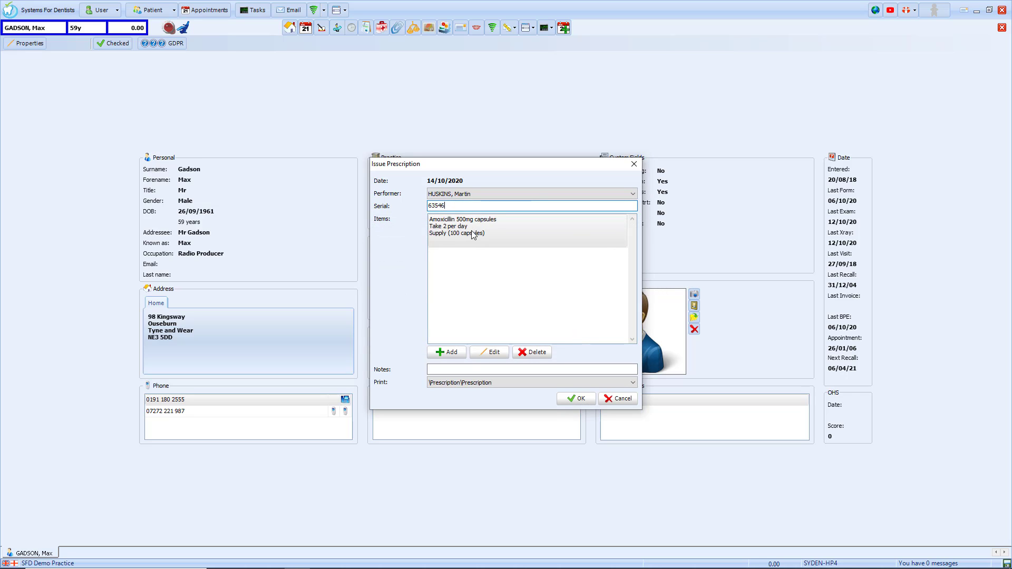
- Issue the prescription with the \Prescription\Prescription print template and open the patient's notes to view its entry
{"action": "left_click", "coordinate": [483, 382]}
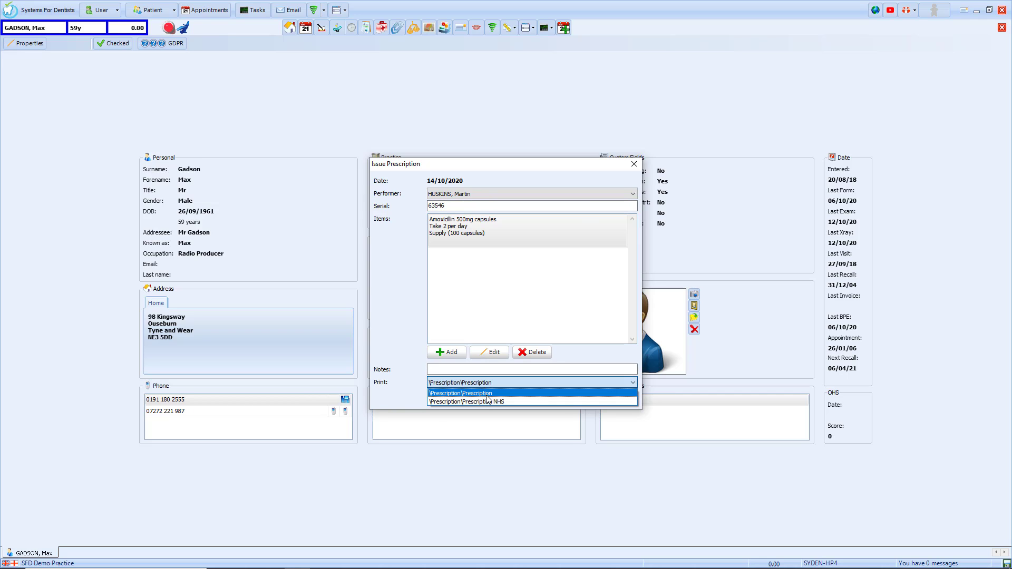
{"action": "left_click", "coordinate": [486, 395]}
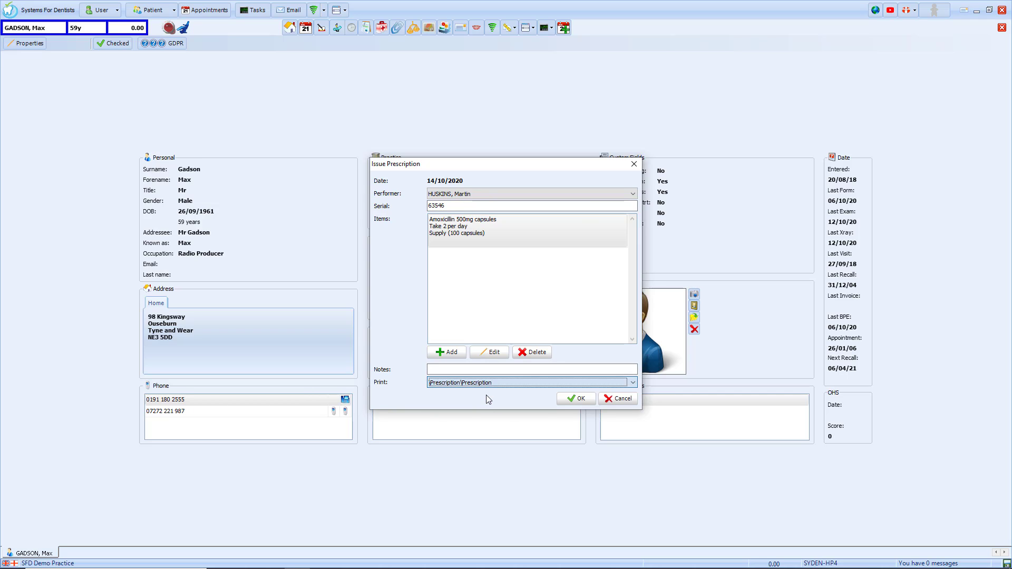
{"action": "left_click", "coordinate": [574, 399]}
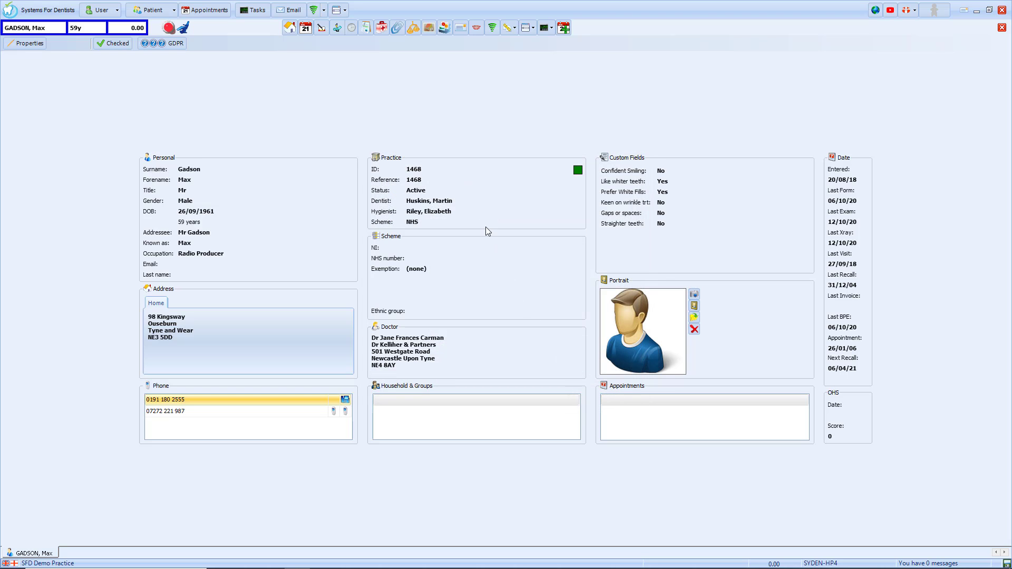
{"action": "left_click", "coordinate": [367, 33]}
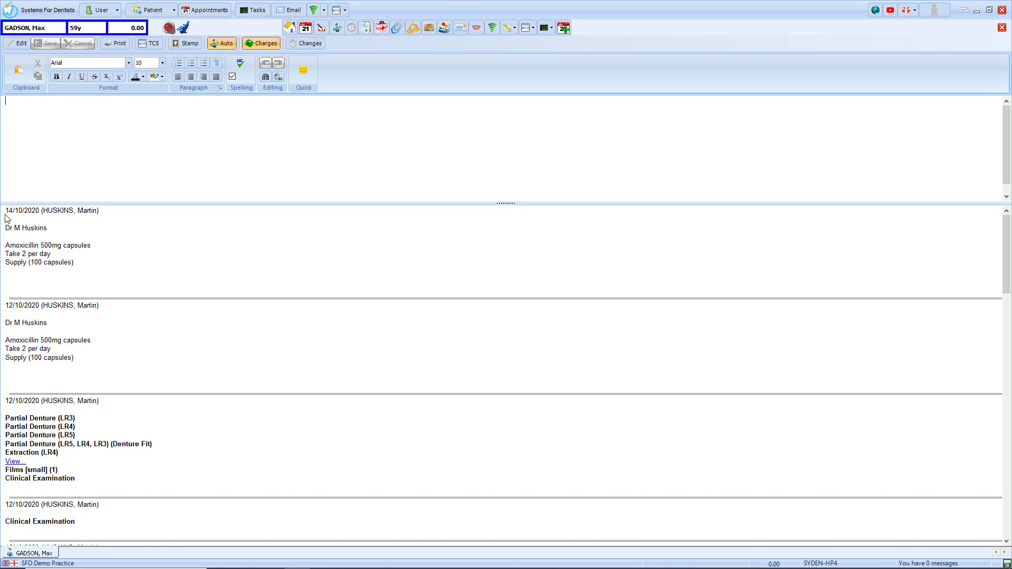